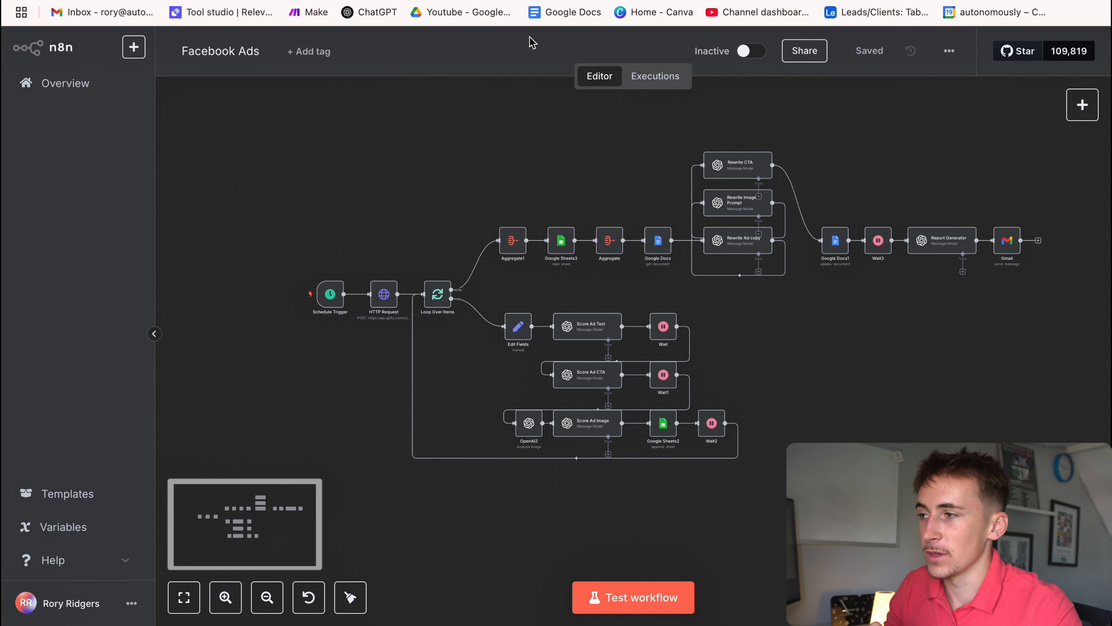
Switch to the "Ad Copy + CTA + Image" Google Doc and review its ad copy, CTA and image prompt sections.
{"action": "left_click", "coordinate": [529, 1]}
{"action": "scroll", "coordinate": [521, 224], "scroll_direction": "up", "scroll_amount": 1}
{"action": "scroll", "coordinate": [508, 234], "scroll_direction": "down", "scroll_amount": 2}
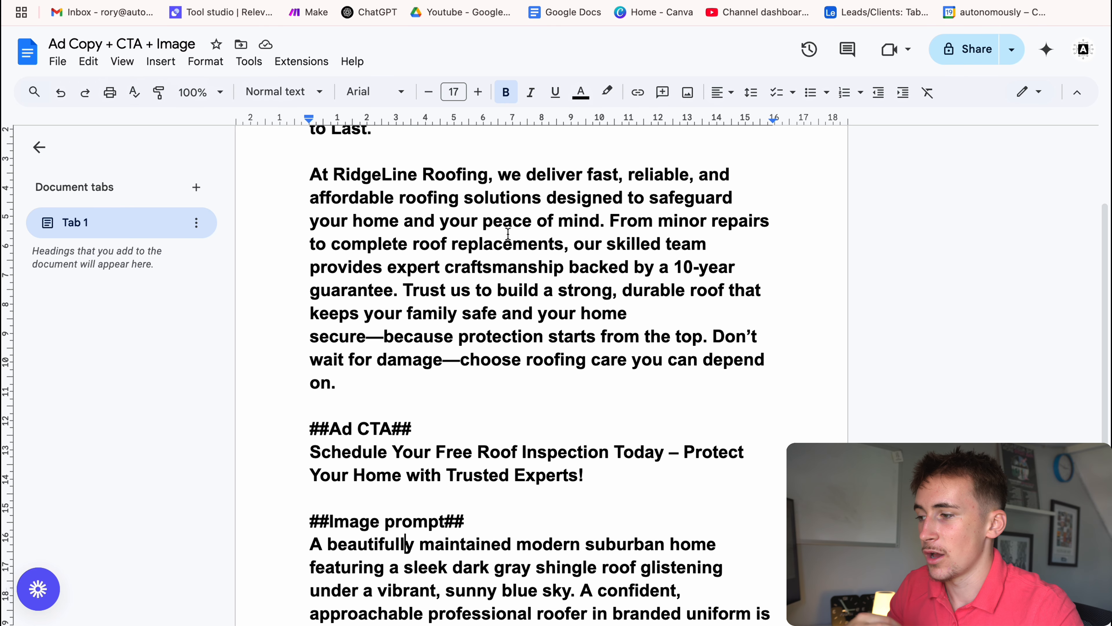
{"action": "scroll", "coordinate": [404, 539], "scroll_direction": "up", "scroll_amount": 1}
{"action": "scroll", "coordinate": [426, 289], "scroll_direction": "down", "scroll_amount": 3}
{"action": "scroll", "coordinate": [431, 360], "scroll_direction": "down", "scroll_amount": 1}
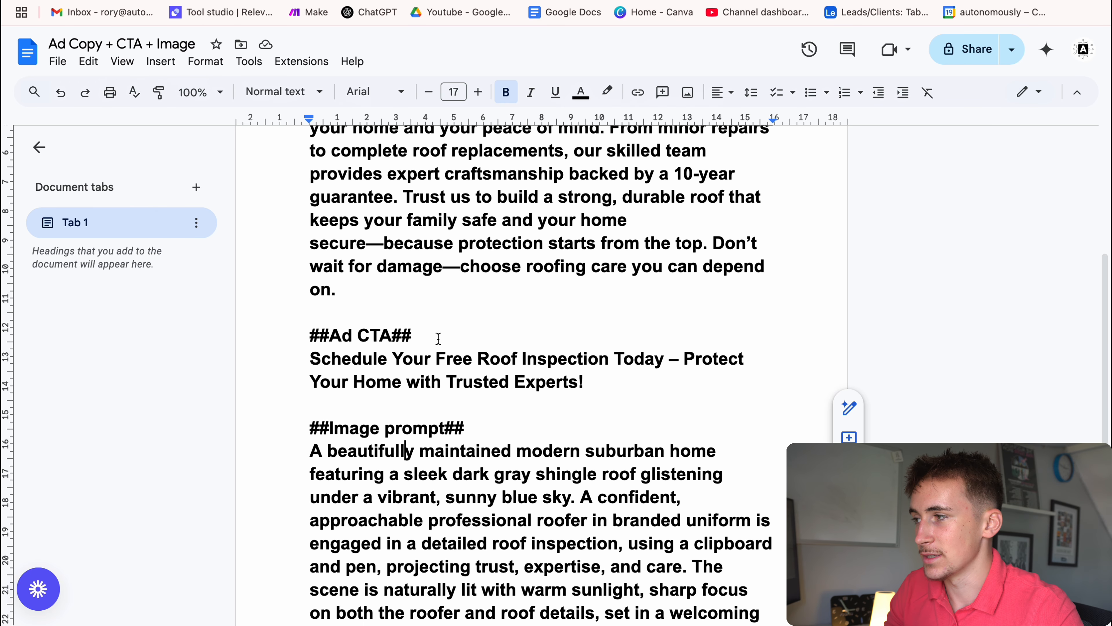
Return to the Facebook Ads workflow in n8n and run a test of it.
{"action": "left_click", "coordinate": [284, 1]}
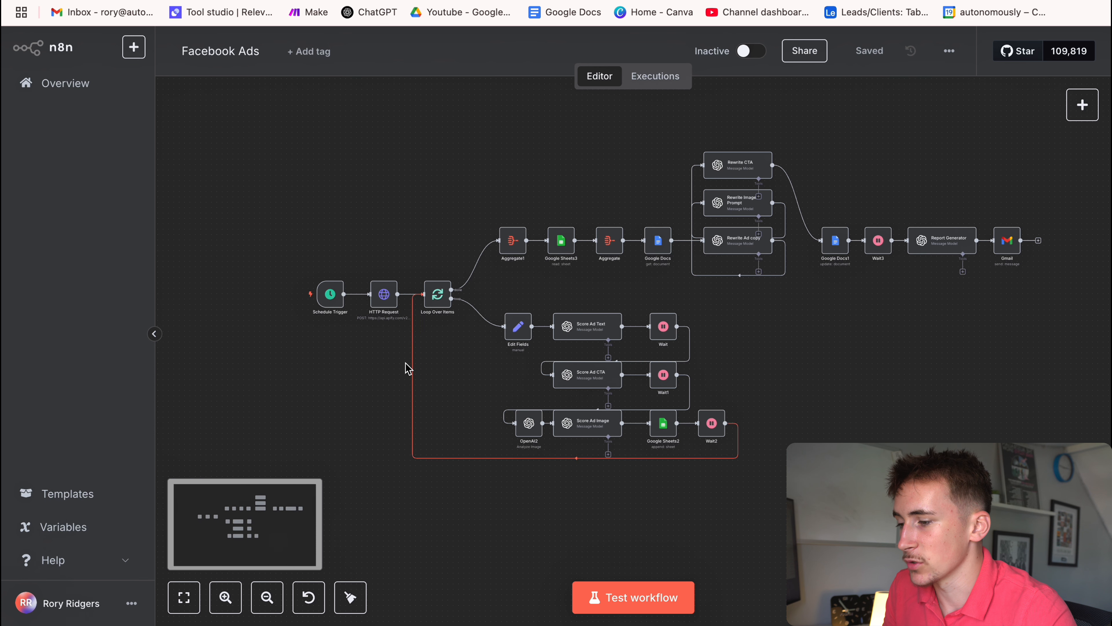
{"action": "left_click", "coordinate": [635, 598]}
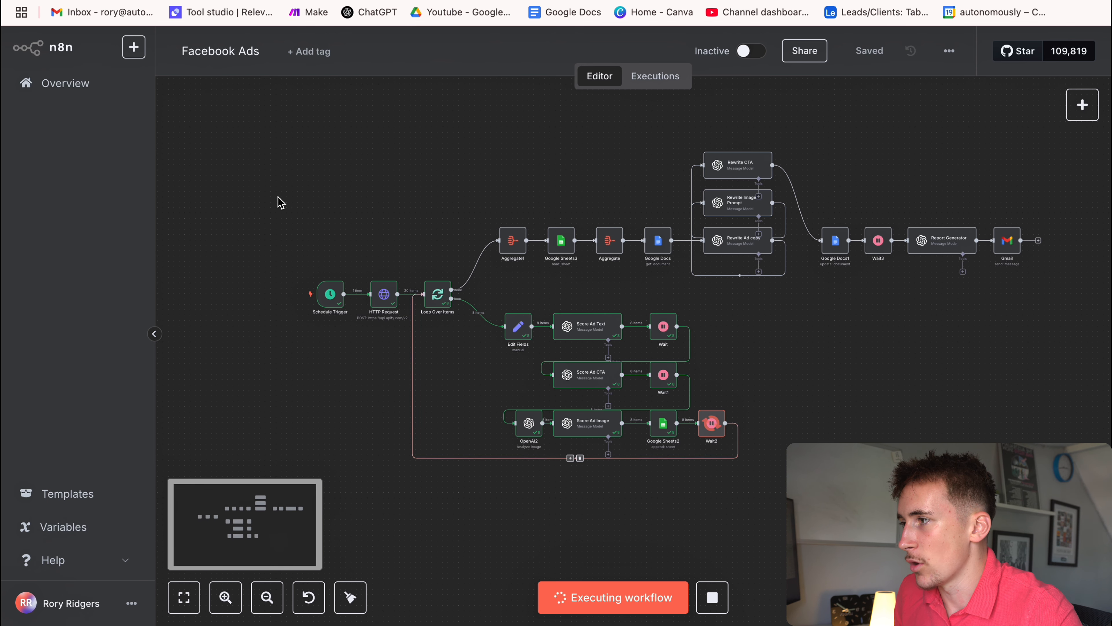
In the AD Analysis Google Sheet, copy the image URL from cell D3, view the image in a new tab, and close that tab.
{"action": "left_click", "coordinate": [414, 2]}
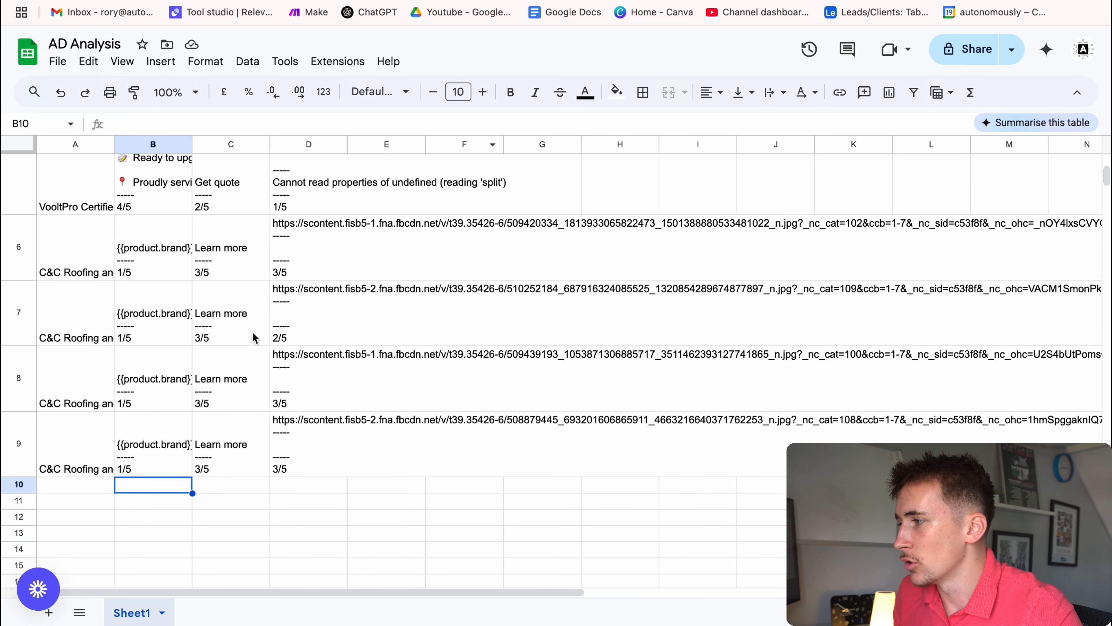
{"action": "scroll", "coordinate": [255, 337], "scroll_direction": "up", "scroll_amount": 10}
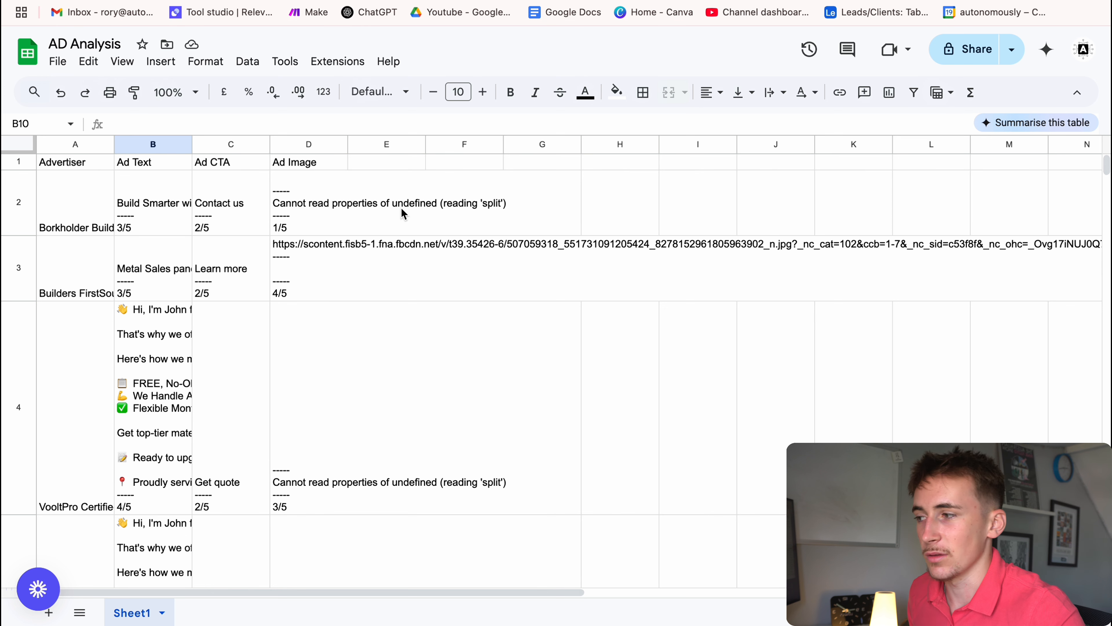
{"action": "key", "text": "ctrl+c"}
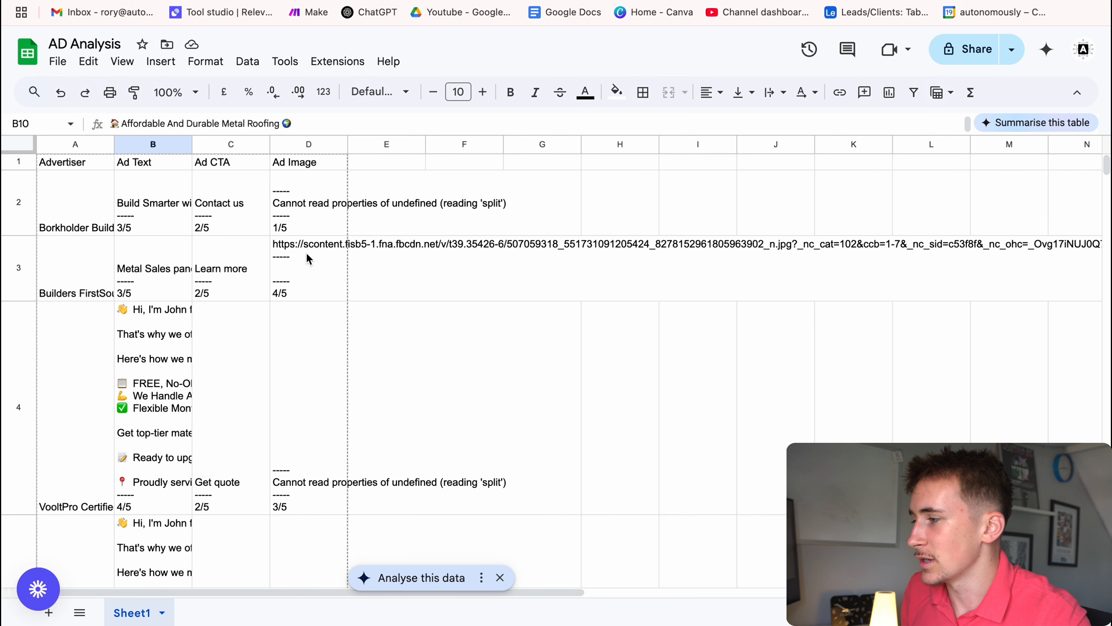
{"action": "left_click", "coordinate": [329, 254]}
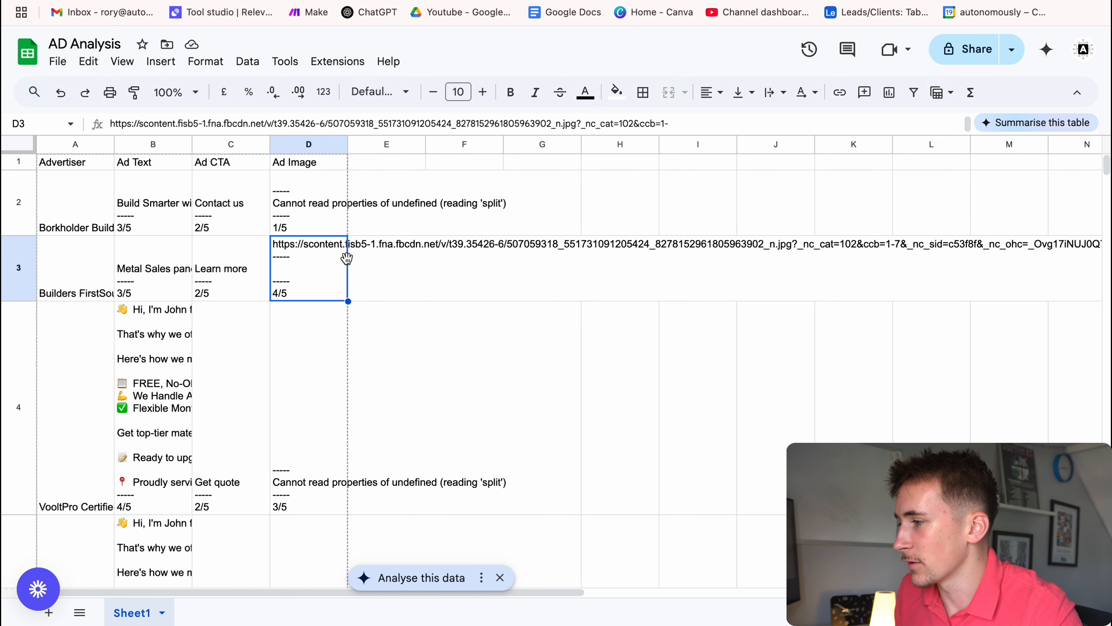
{"action": "triple_click", "coordinate": [309, 249]}
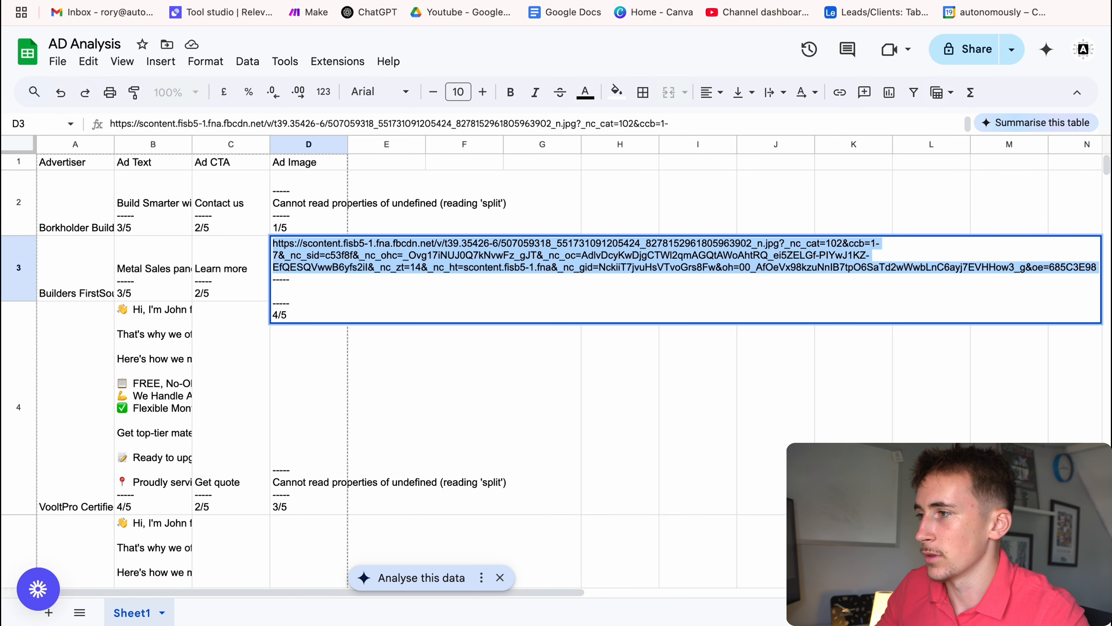
{"action": "key", "text": "super+c"}
{"action": "key", "text": "super+t"}
{"action": "key", "text": "super+v"}
{"action": "key", "text": "Return"}
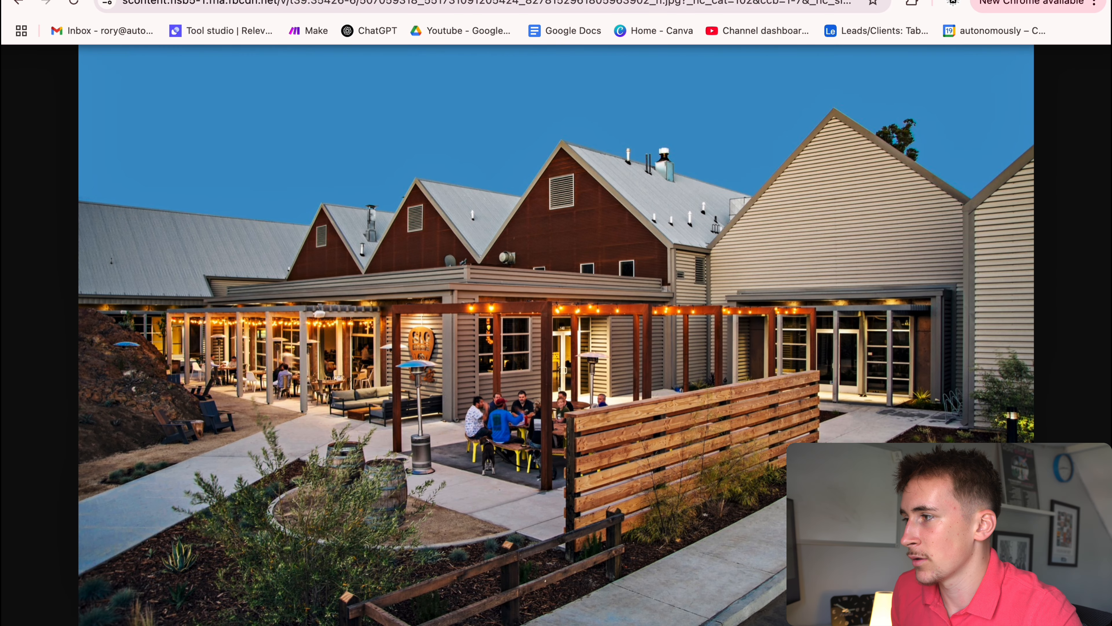
{"action": "key", "text": "super+w"}
Expand the Ad Text cell in row 3 to read the full ad text and score, leaving its content as is.
{"action": "left_click", "coordinate": [302, 336]}
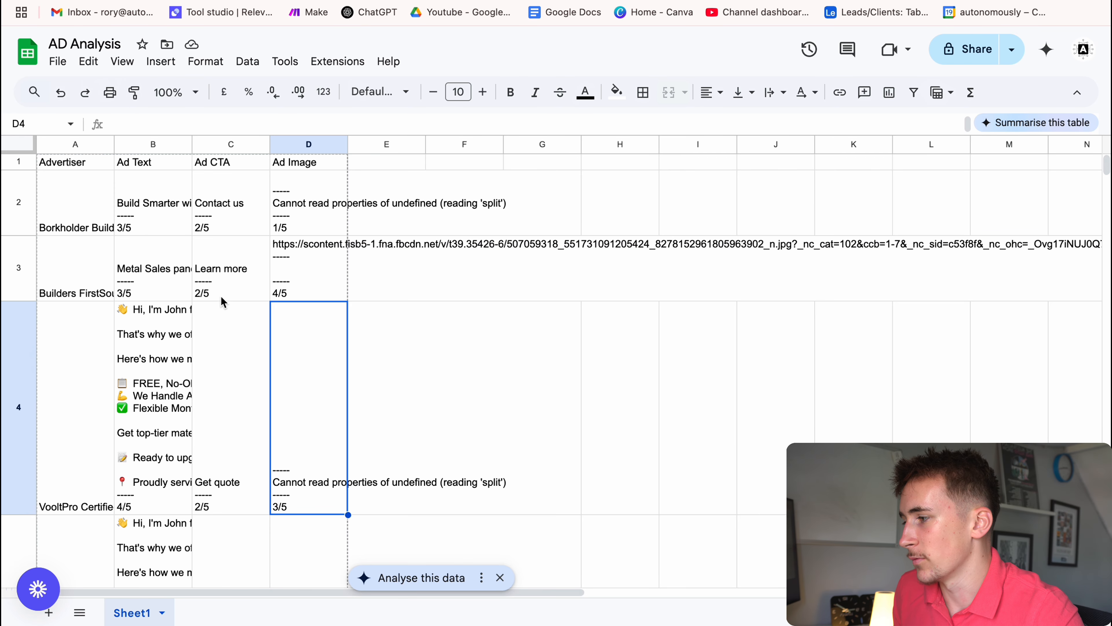
{"action": "left_click", "coordinate": [231, 287]}
{"action": "double_click", "coordinate": [159, 295]}
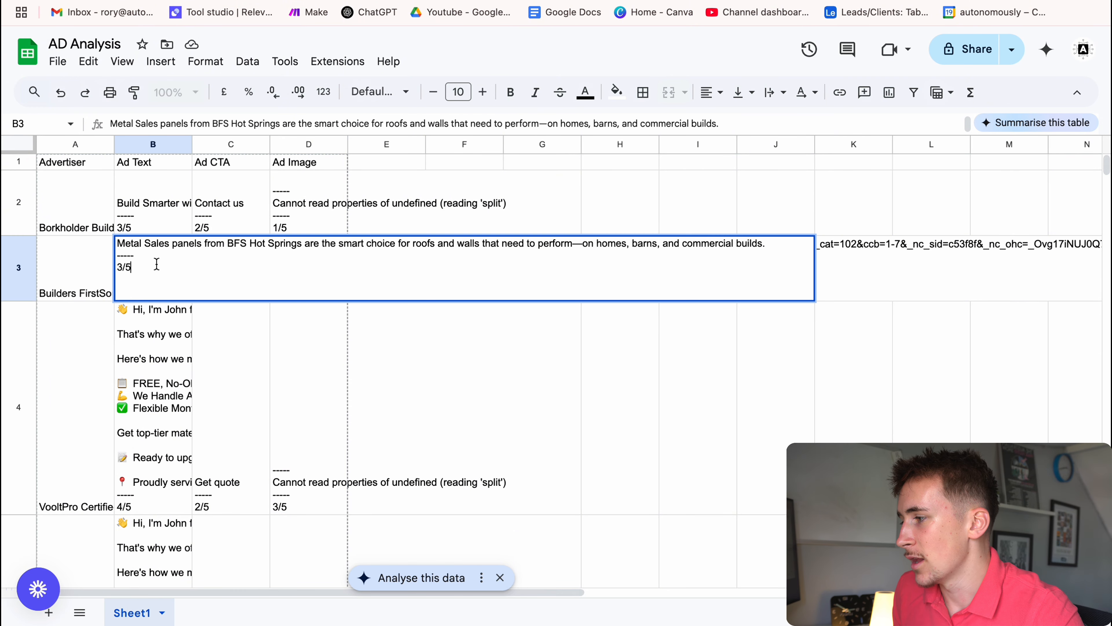
{"action": "left_click", "coordinate": [197, 348]}
Inspect the Ad Text entries and scores of the ads in rows 7, 9 and 10.
{"action": "scroll", "coordinate": [216, 264], "scroll_direction": "down", "scroll_amount": 5}
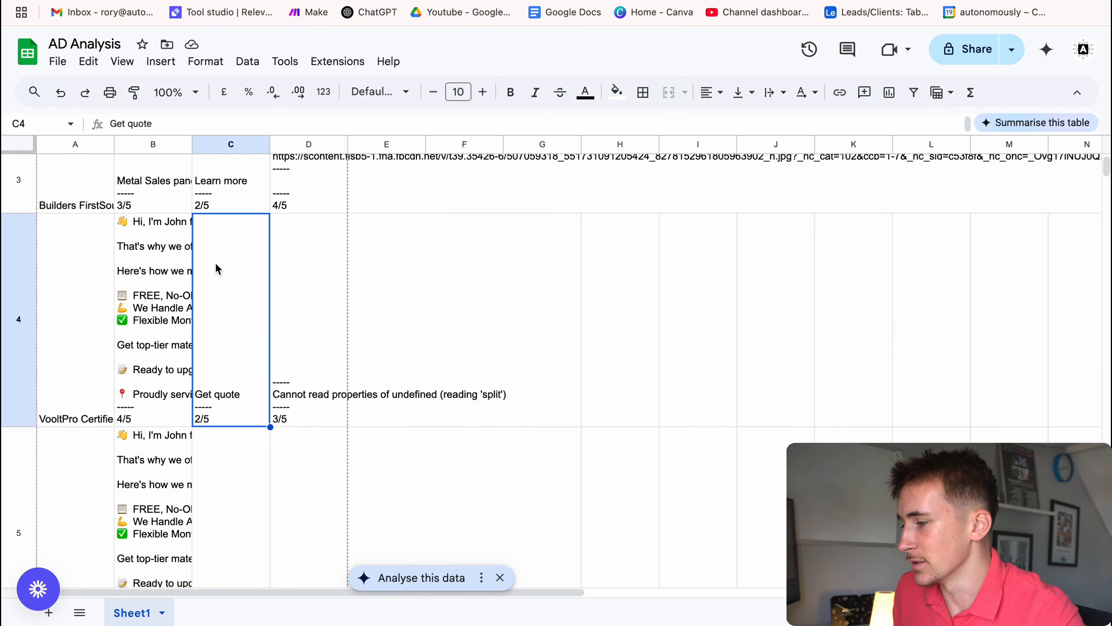
{"action": "scroll", "coordinate": [172, 259], "scroll_direction": "down", "scroll_amount": 5}
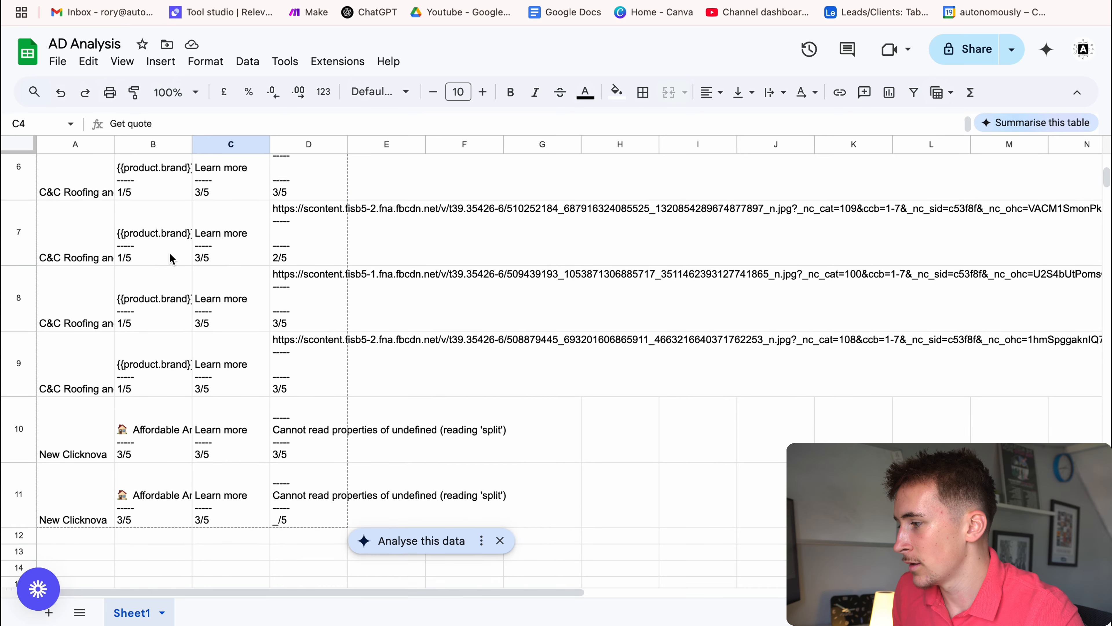
{"action": "scroll", "coordinate": [230, 265], "scroll_direction": "up", "scroll_amount": 1}
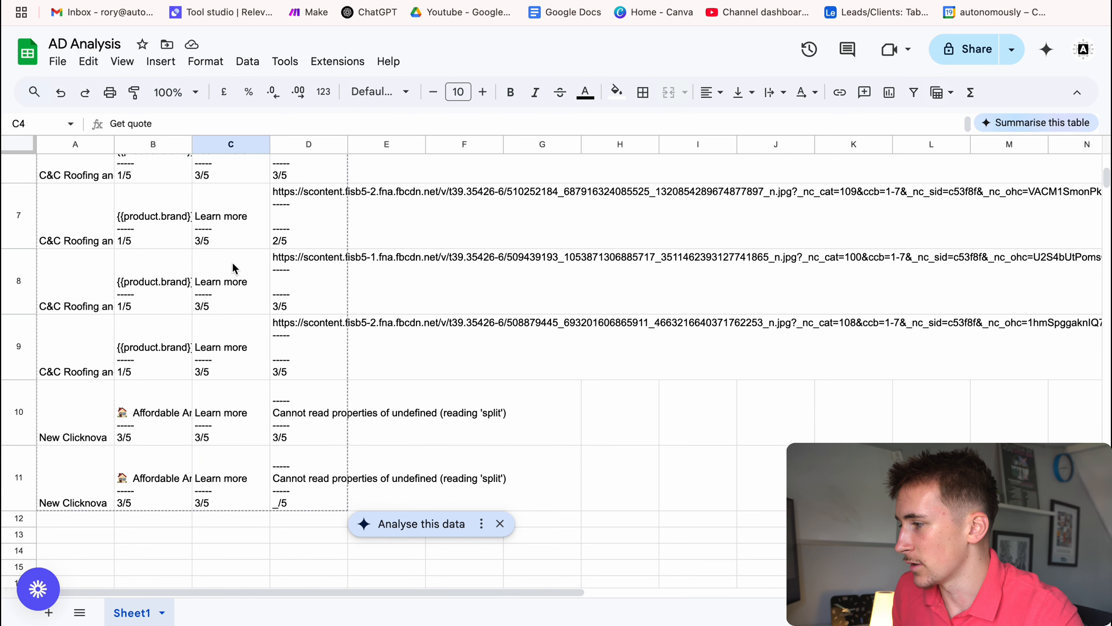
{"action": "scroll", "coordinate": [156, 279], "scroll_direction": "up", "scroll_amount": 1}
{"action": "double_click", "coordinate": [157, 275]}
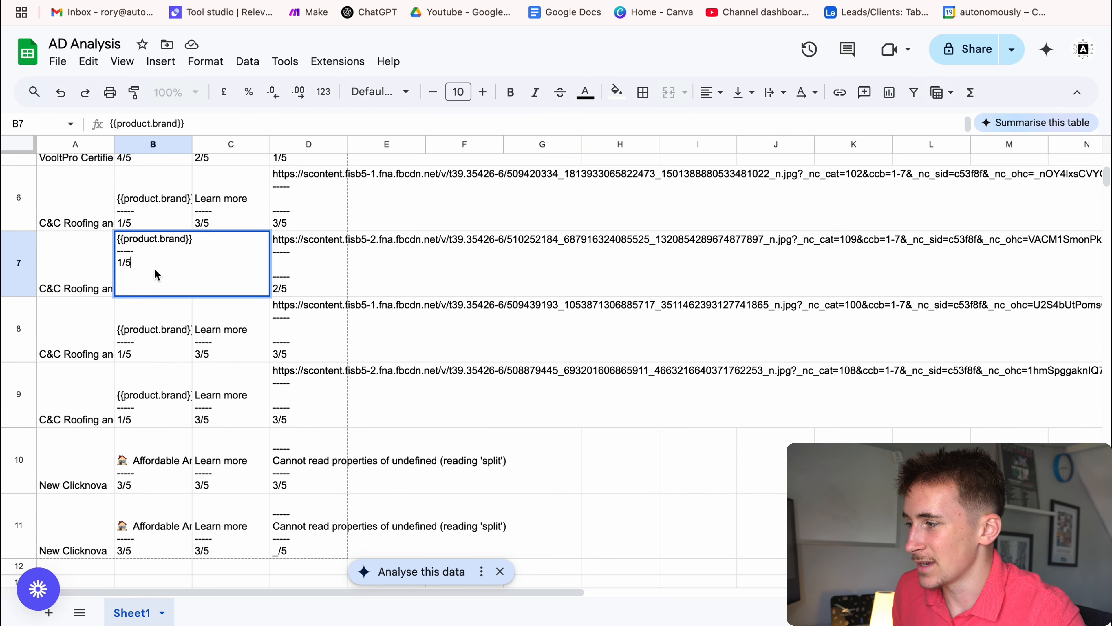
{"action": "double_click", "coordinate": [138, 390]}
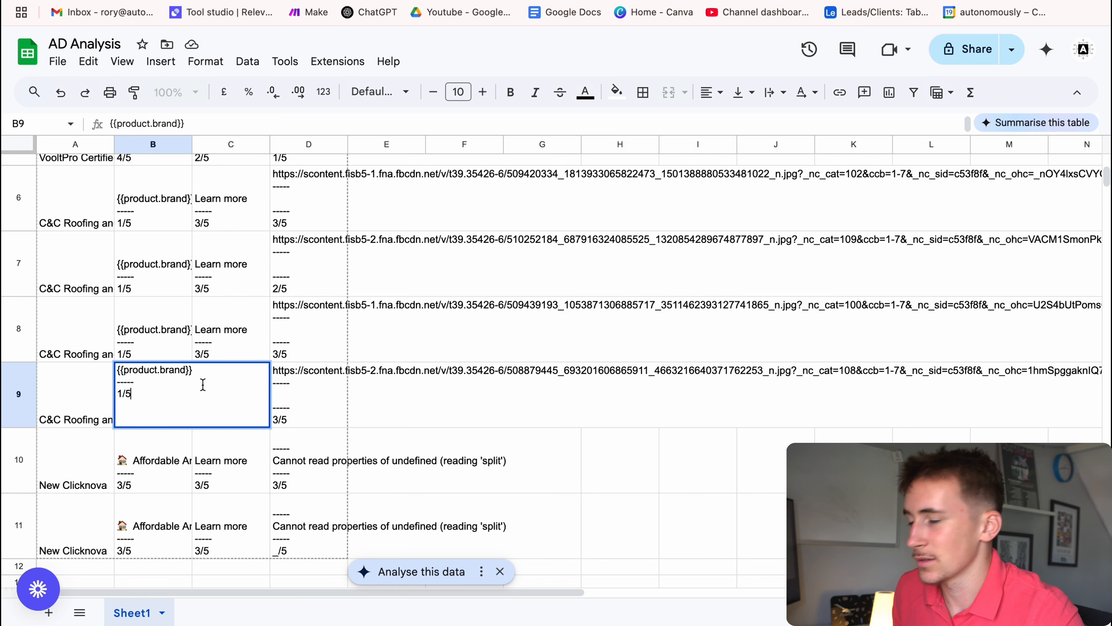
{"action": "left_click", "coordinate": [142, 453]}
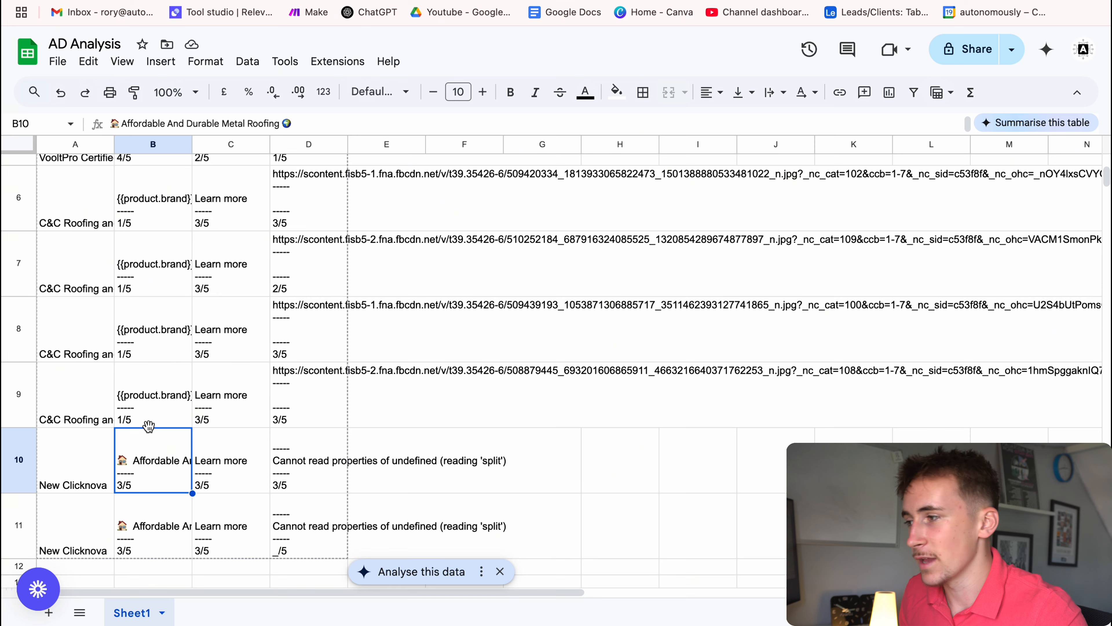
Look over the advertisers' text, CTA and image scores from row 5 down to the newest rows of the sheet.
{"action": "scroll", "coordinate": [147, 337], "scroll_direction": "up", "scroll_amount": 1}
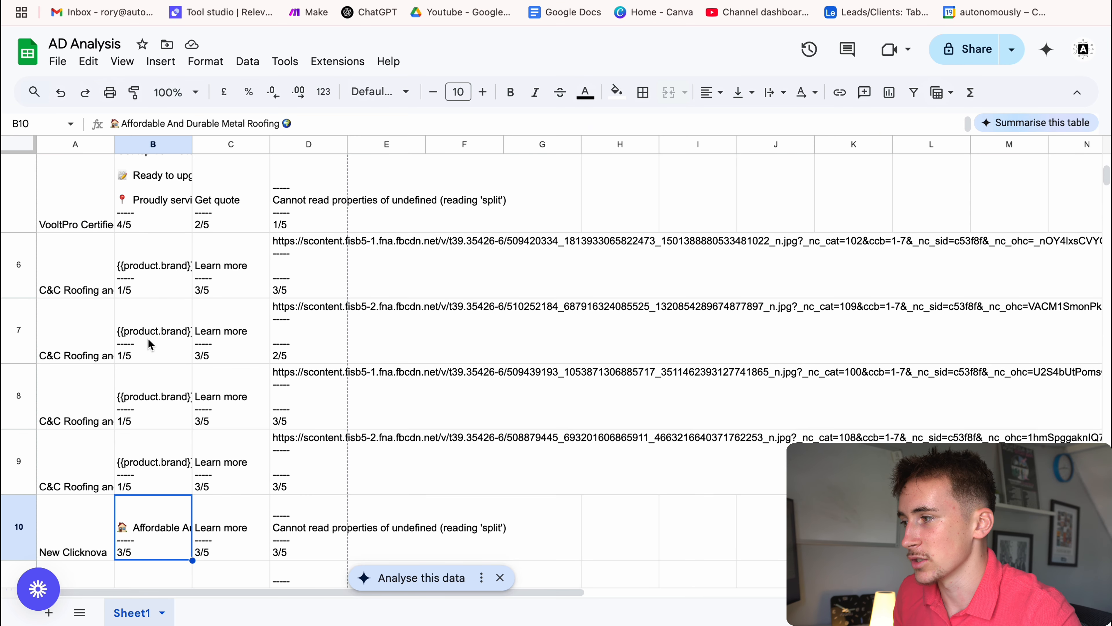
{"action": "scroll", "coordinate": [148, 343], "scroll_direction": "up", "scroll_amount": 1}
{"action": "scroll", "coordinate": [147, 338], "scroll_direction": "up", "scroll_amount": 1}
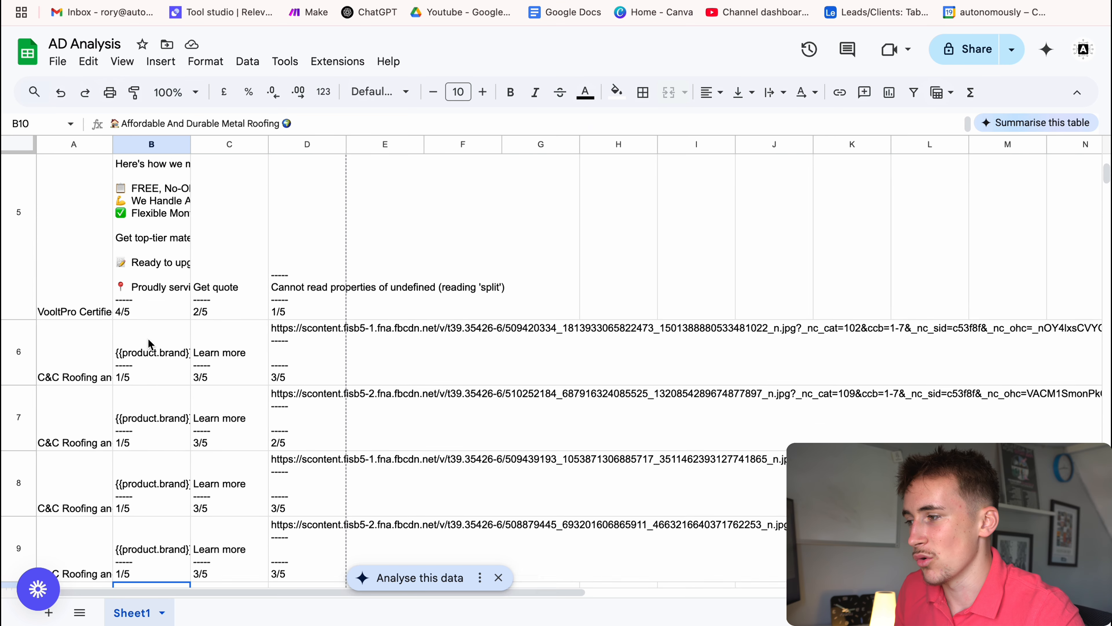
{"action": "scroll", "coordinate": [296, 289], "scroll_direction": "up", "scroll_amount": 1}
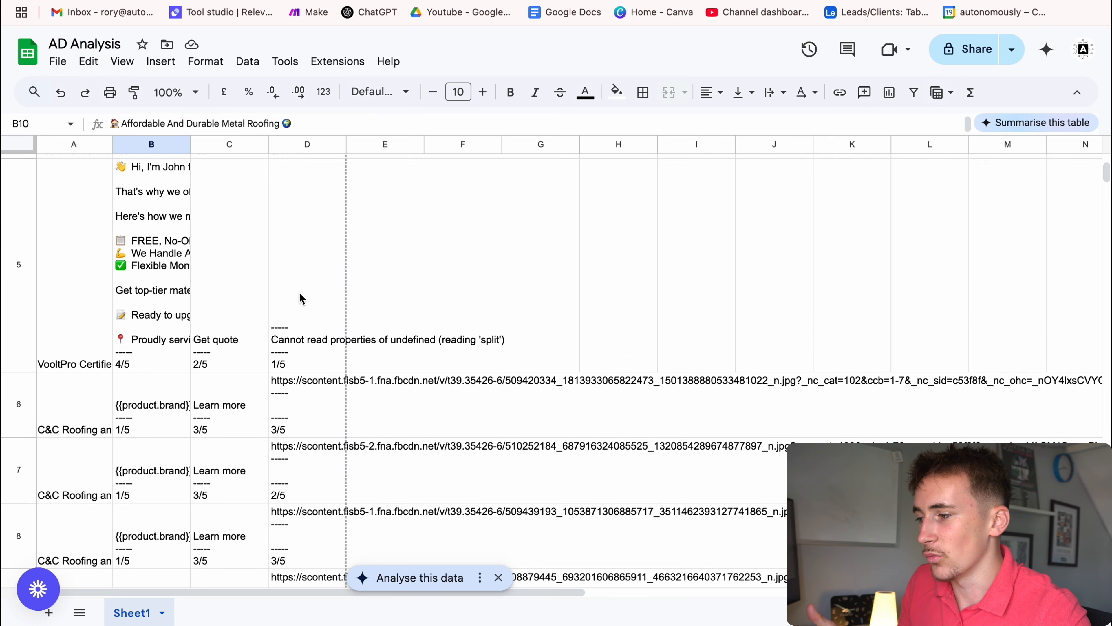
{"action": "scroll", "coordinate": [299, 292], "scroll_direction": "down", "scroll_amount": 8}
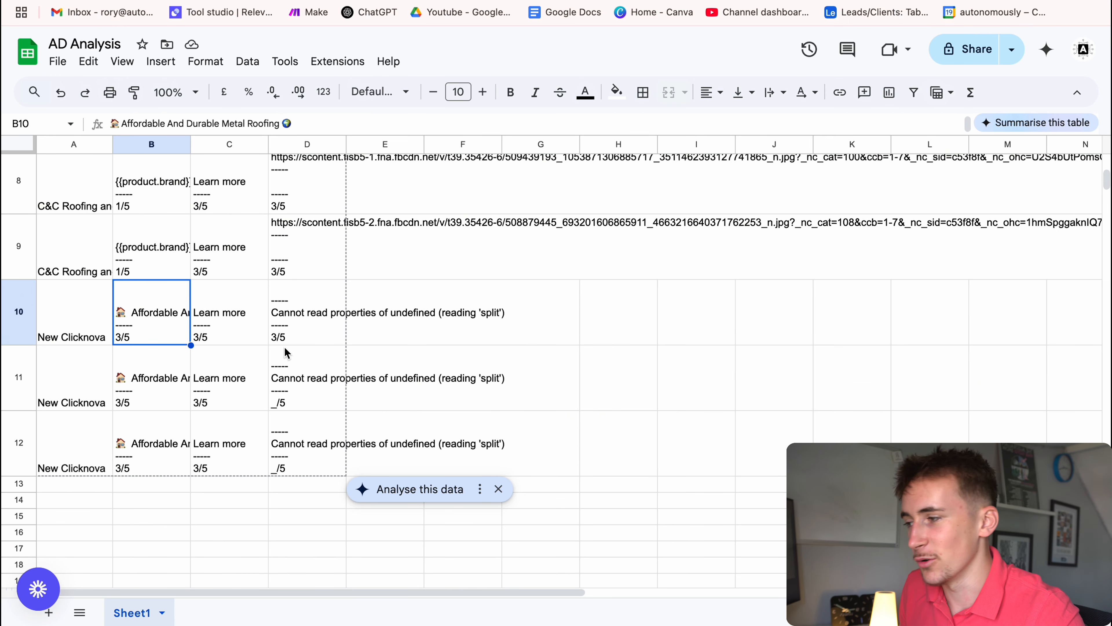
Switch to Gmail and read the "Updated Ad!" email's paragraphs on the ad copy, CTA and image prompt changes.
{"action": "left_click", "coordinate": [189, 1]}
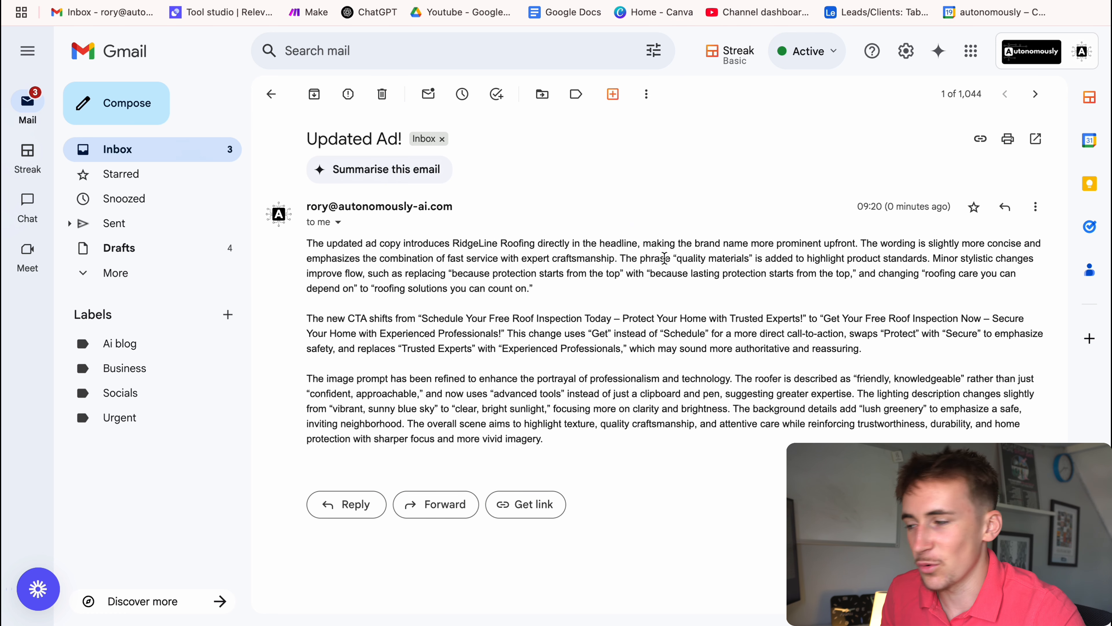
{"action": "left_click_drag", "start_coordinate": [319, 243], "coordinate": [447, 255]}
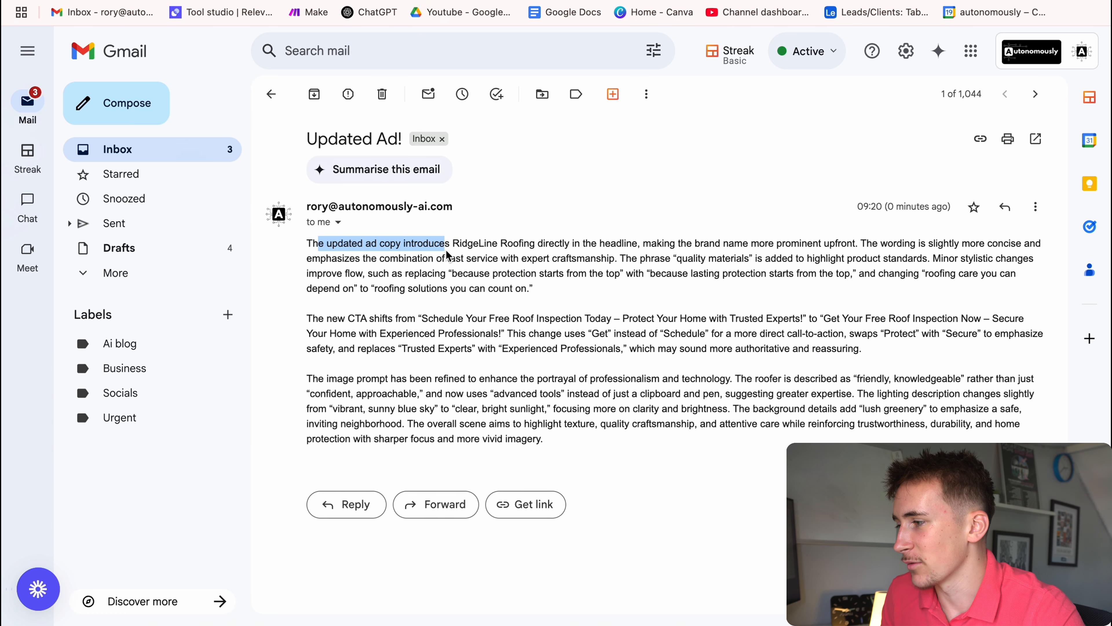
{"action": "left_click_drag", "start_coordinate": [319, 326], "coordinate": [442, 329]}
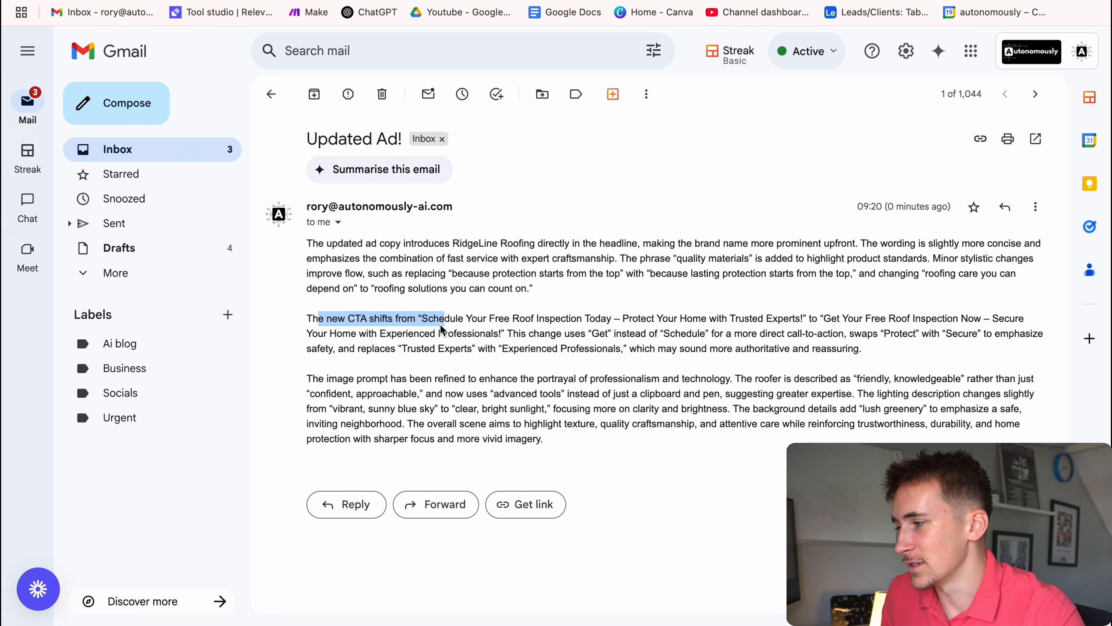
{"action": "left_click", "coordinate": [366, 319]}
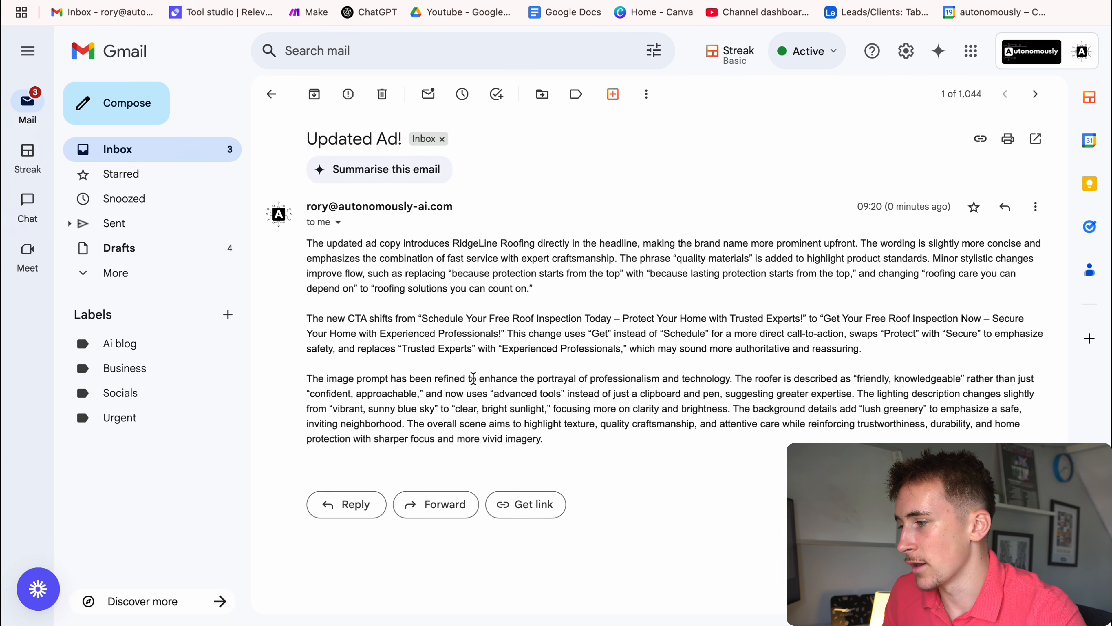
{"action": "left_click_drag", "start_coordinate": [444, 376], "coordinate": [602, 380]}
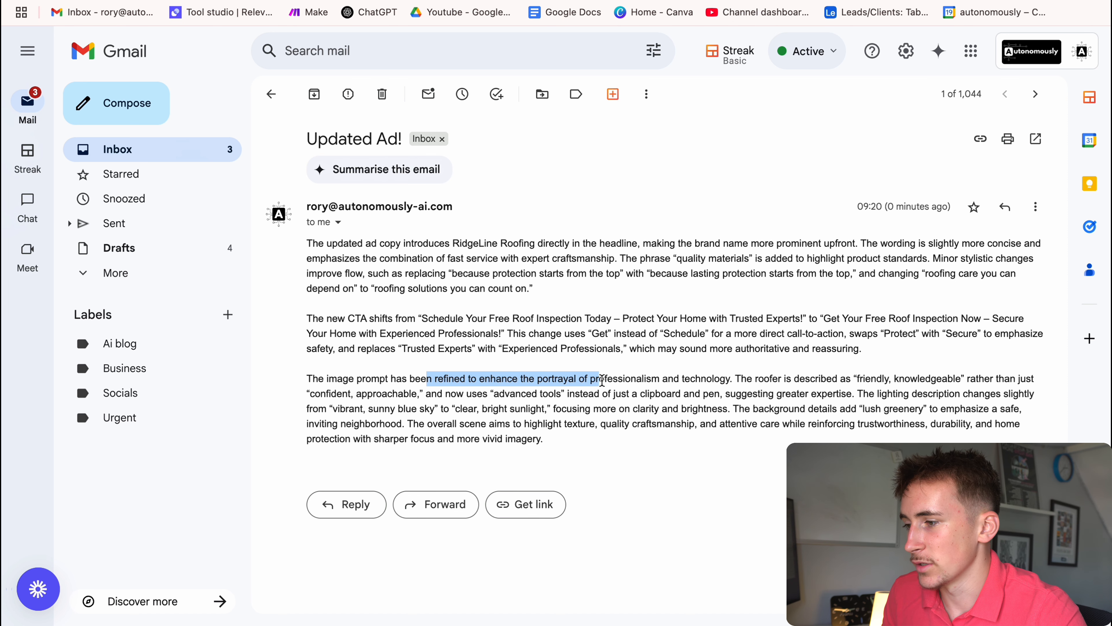
{"action": "left_click", "coordinate": [679, 377]}
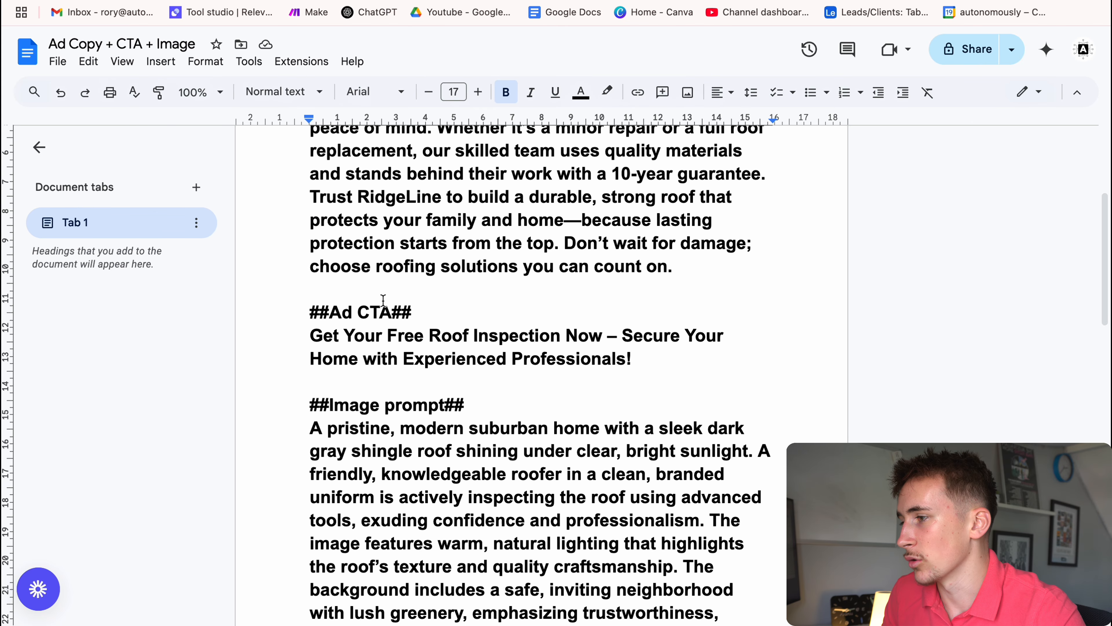
Go back to the "Ad Copy + CTA + Image" document and review the rewritten ad copy, CTA and image prompt.
{"action": "scroll", "coordinate": [383, 300], "scroll_direction": "up", "scroll_amount": 5}
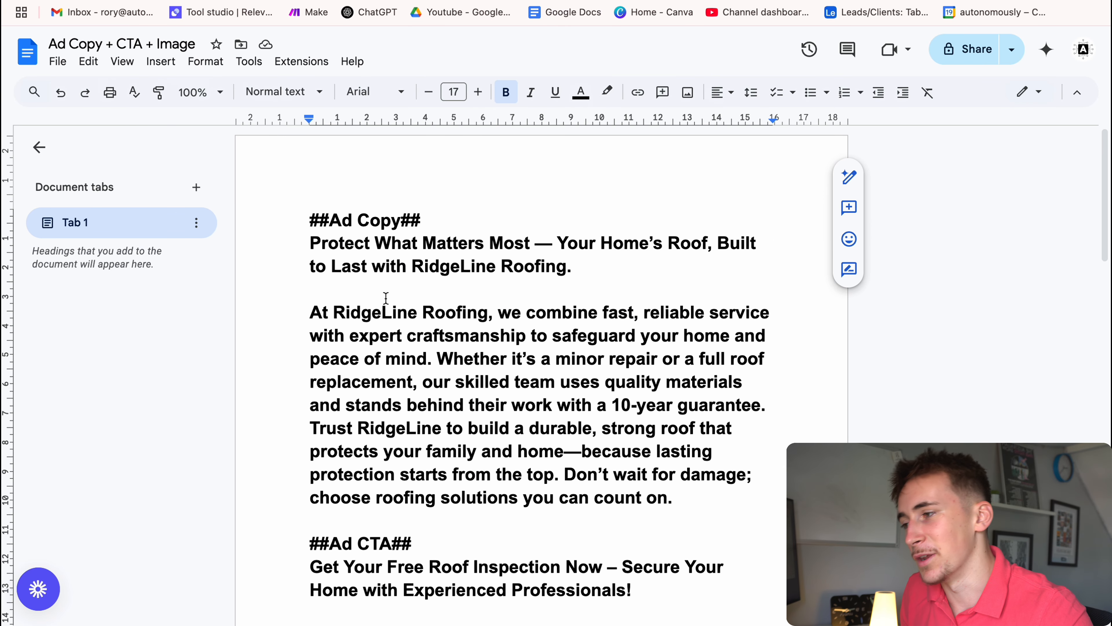
{"action": "scroll", "coordinate": [386, 298], "scroll_direction": "down", "scroll_amount": 15}
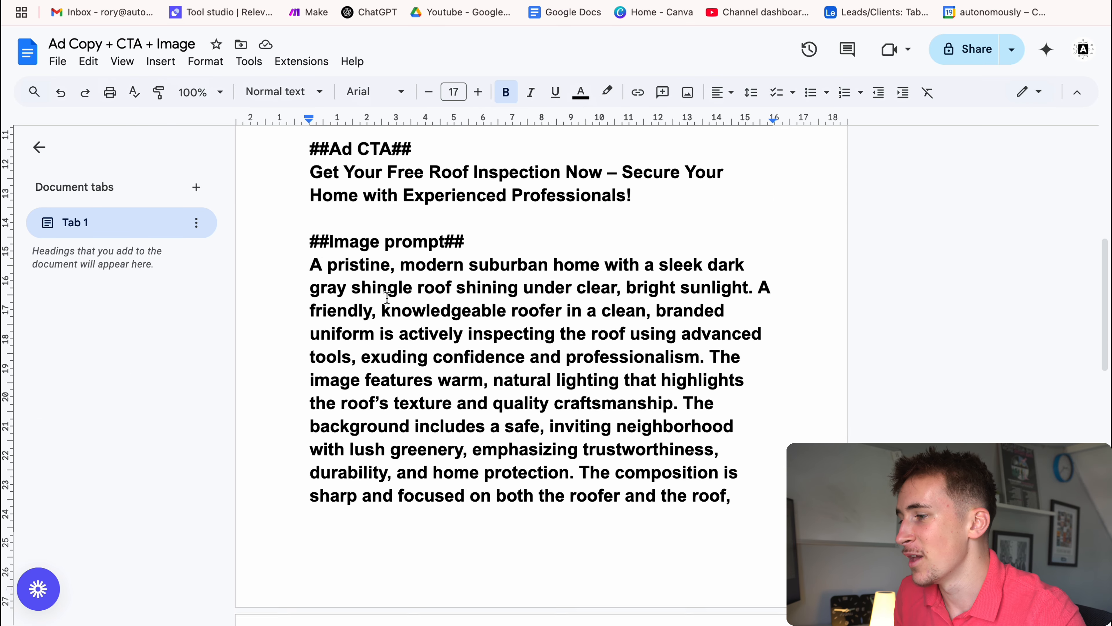
{"action": "scroll", "coordinate": [387, 298], "scroll_direction": "up", "scroll_amount": 9}
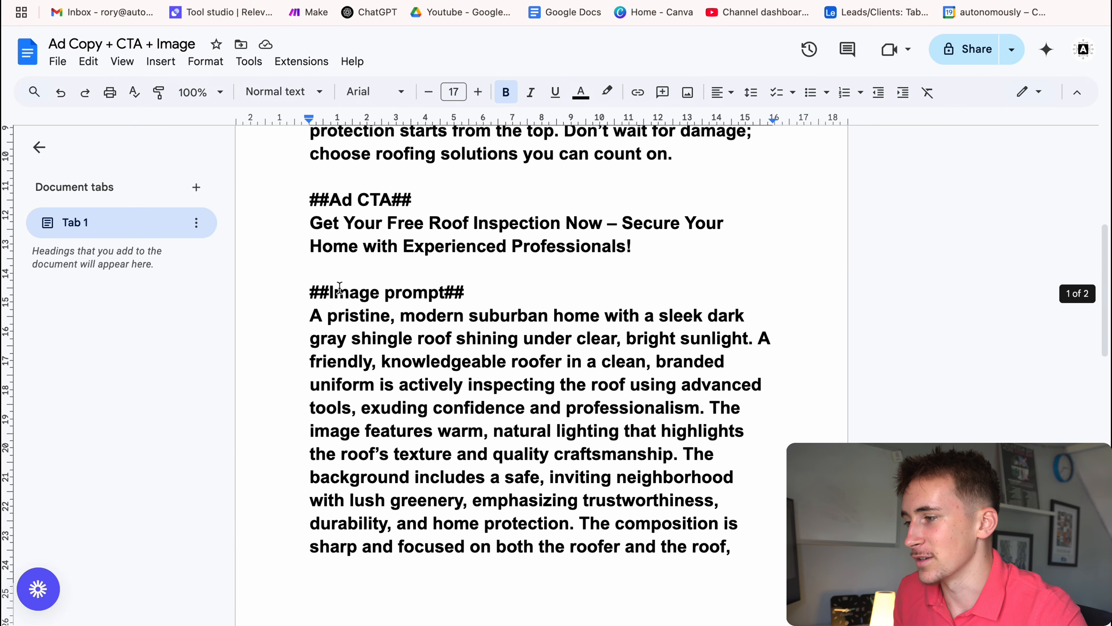
{"action": "scroll", "coordinate": [340, 287], "scroll_direction": "down", "scroll_amount": 6}
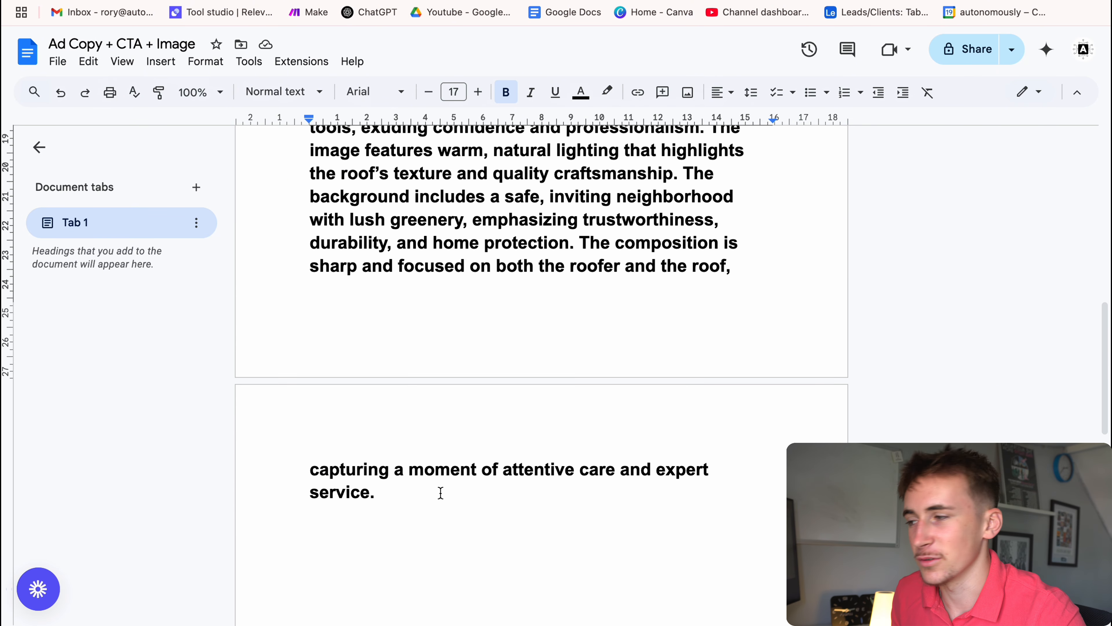
{"action": "scroll", "coordinate": [441, 493], "scroll_direction": "up", "scroll_amount": 18}
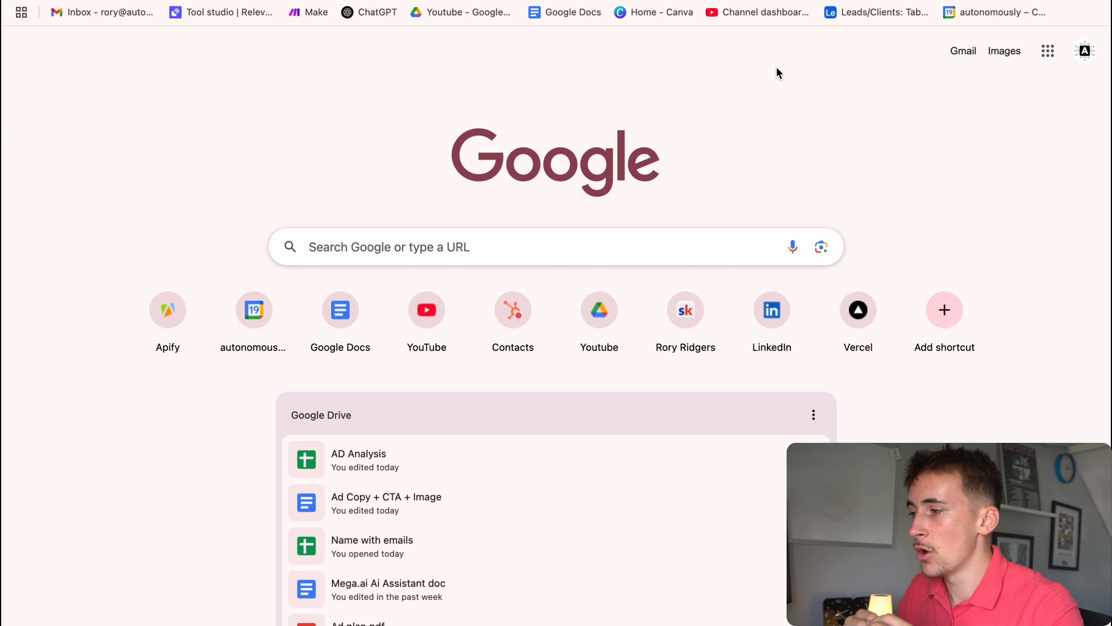
Open the commonous.com website in a new browser tab.
{"action": "type", "text": "com"}
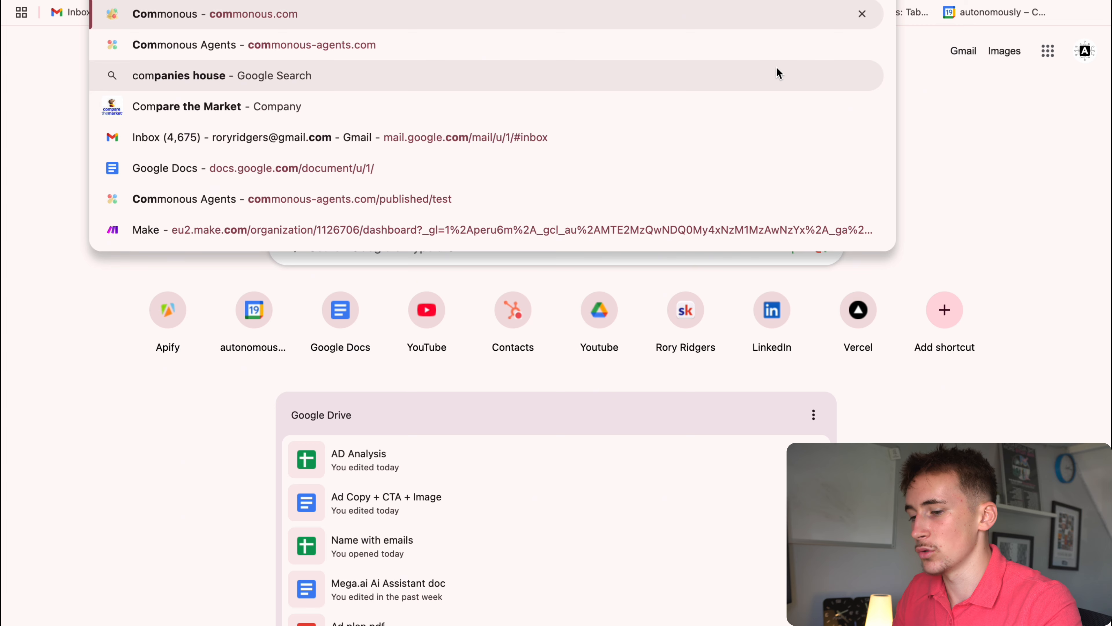
{"action": "key", "text": "Return"}
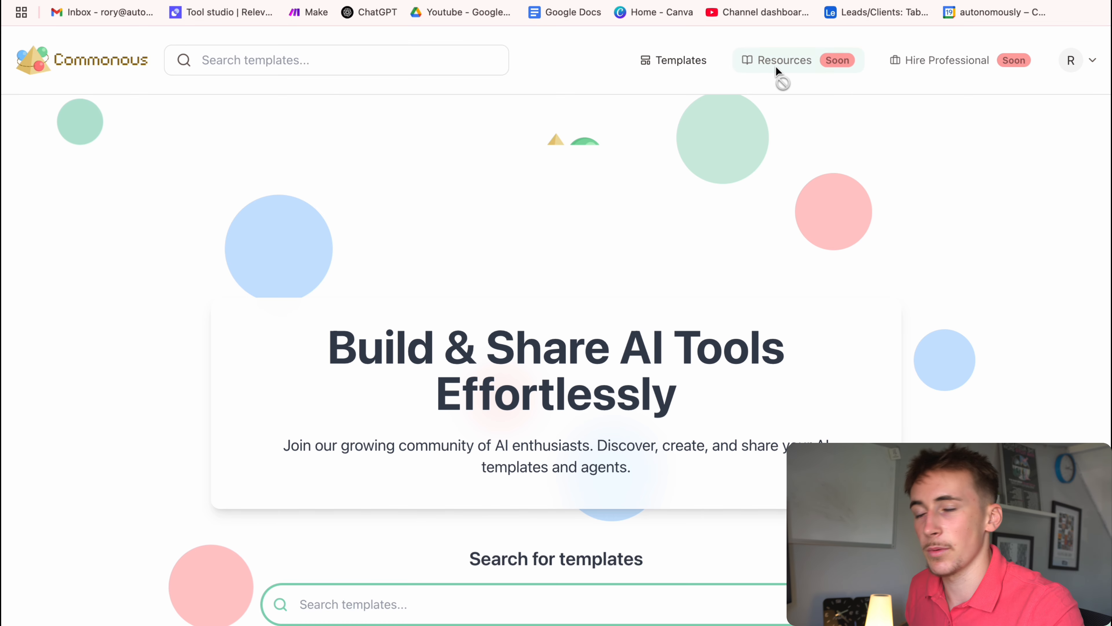
Open the Commonous templates page and browse the popular, marketing and sales template rows.
{"action": "left_click", "coordinate": [692, 64]}
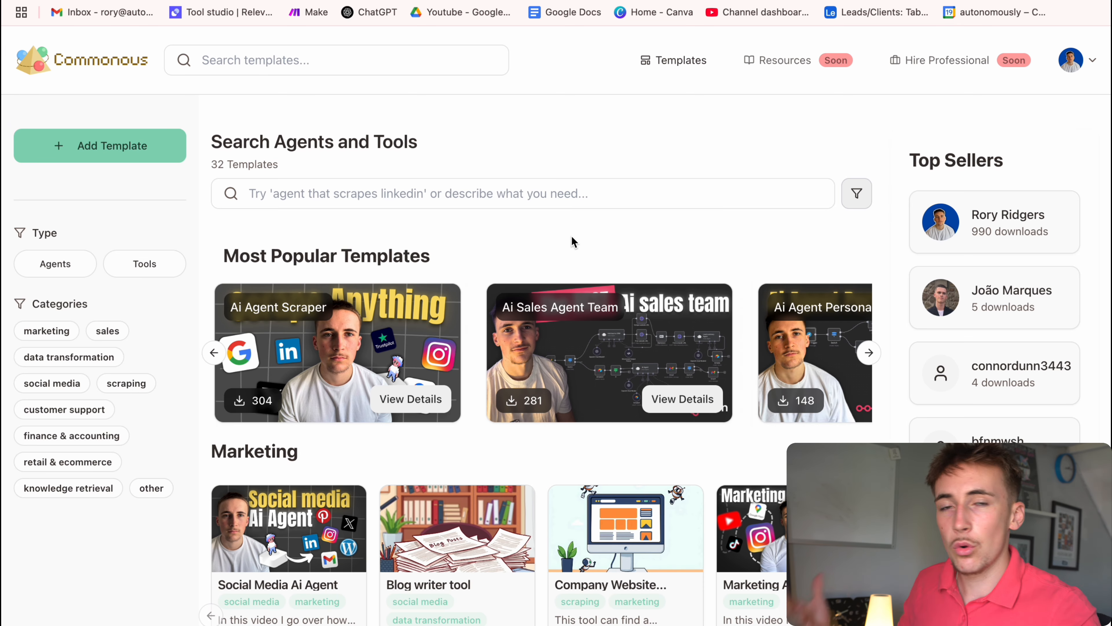
{"action": "scroll", "coordinate": [571, 240], "scroll_direction": "down", "scroll_amount": 2}
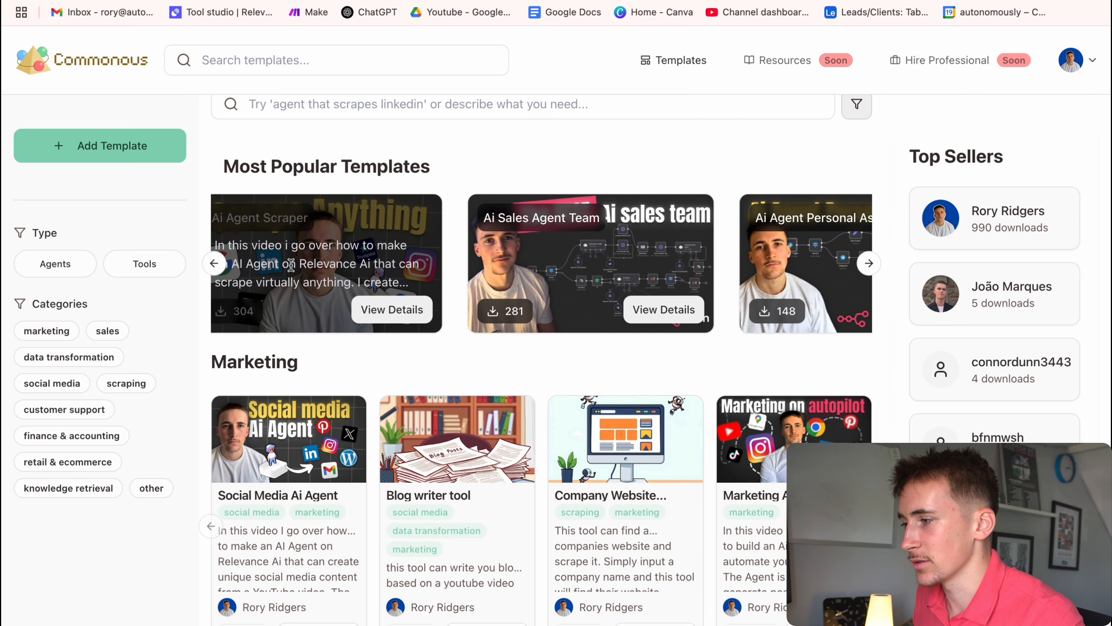
{"action": "scroll", "coordinate": [548, 370], "scroll_direction": "down", "scroll_amount": 5}
{"action": "left_click_drag", "start_coordinate": [589, 313], "coordinate": [396, 323]}
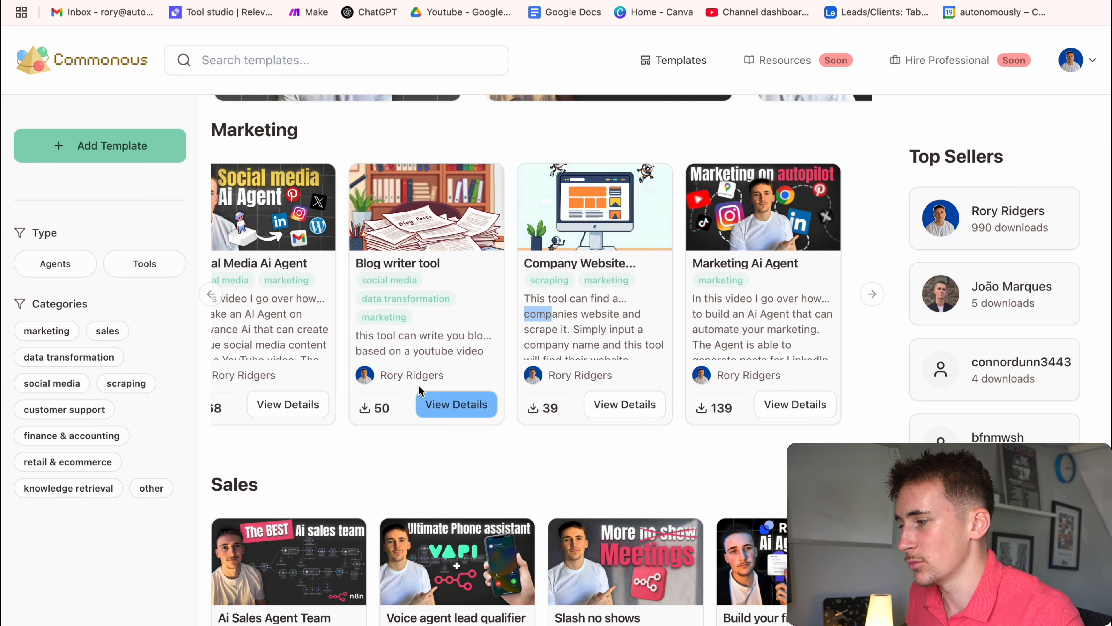
{"action": "scroll", "coordinate": [438, 381], "scroll_direction": "down", "scroll_amount": 5}
{"action": "left_click_drag", "start_coordinate": [550, 345], "coordinate": [362, 343]}
{"action": "scroll", "coordinate": [362, 342], "scroll_direction": "down", "scroll_amount": 10}
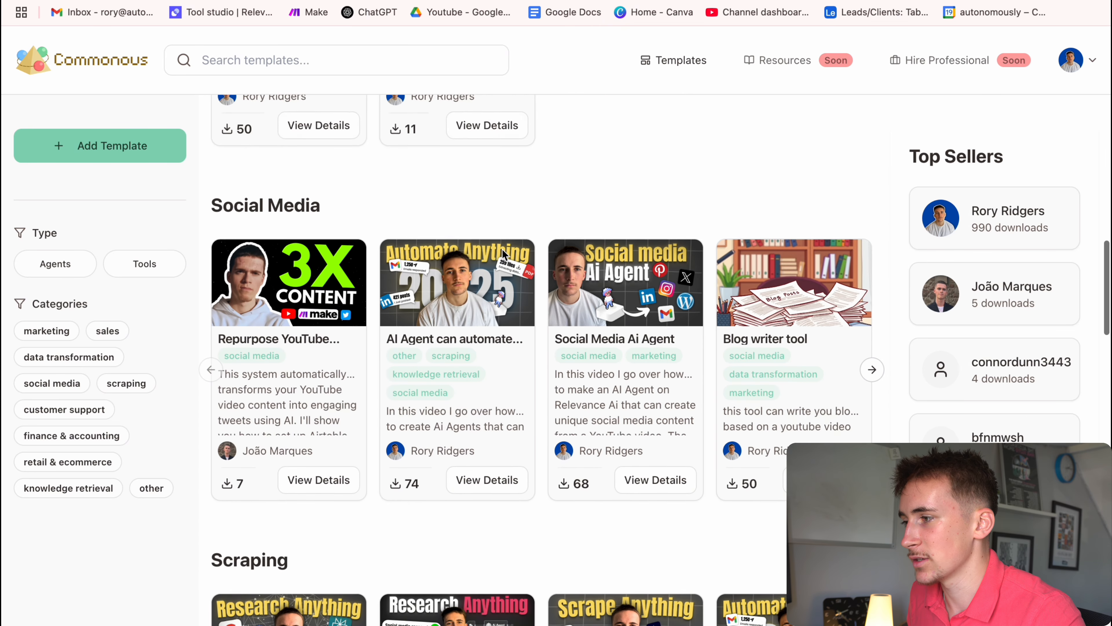
Browse the remaining template categories from Social Media down to Knowledge Retrieval and Other.
{"action": "scroll", "coordinate": [472, 350], "scroll_direction": "down", "scroll_amount": 20}
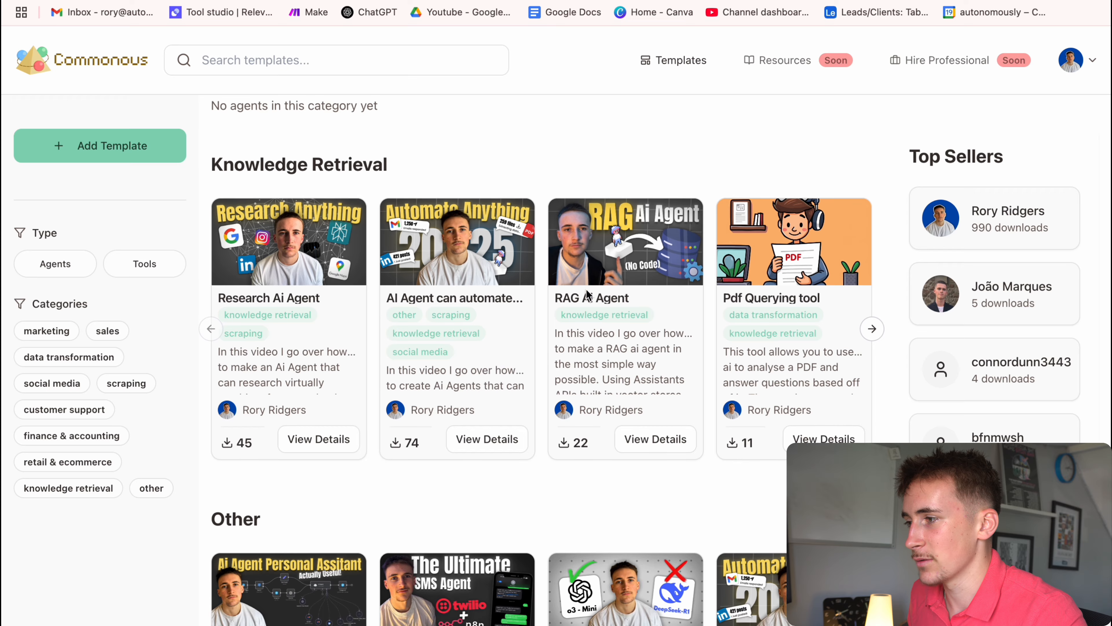
{"action": "left_click_drag", "start_coordinate": [638, 306], "coordinate": [350, 300]}
{"action": "scroll", "coordinate": [556, 449], "scroll_direction": "down", "scroll_amount": 4}
{"action": "left_click_drag", "start_coordinate": [558, 451], "coordinate": [126, 414]}
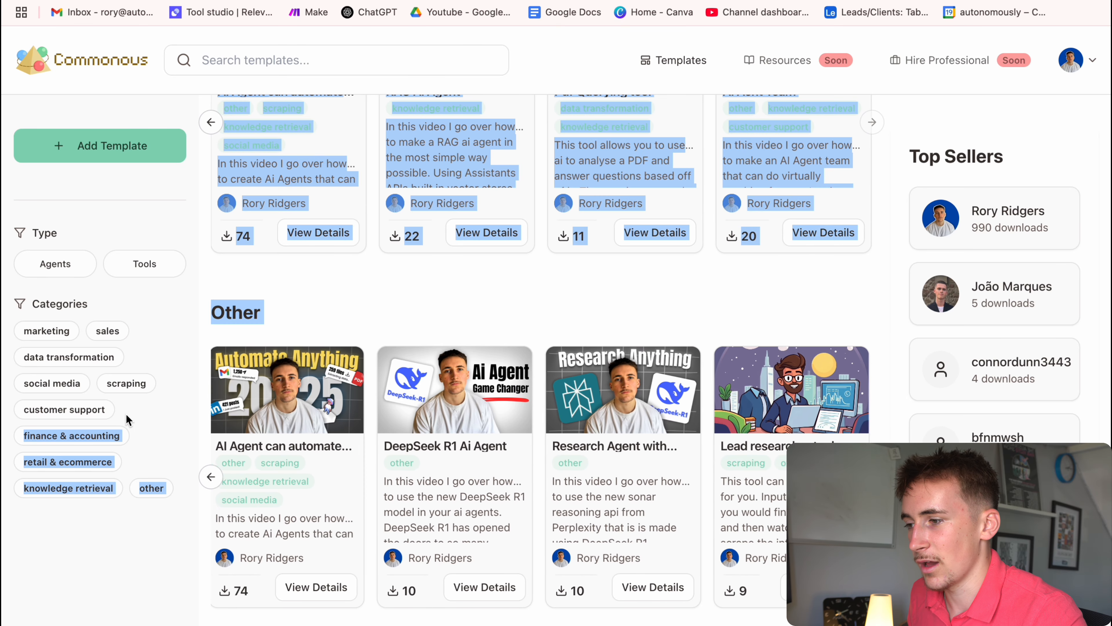
{"action": "left_click_drag", "start_coordinate": [318, 462], "coordinate": [548, 408]}
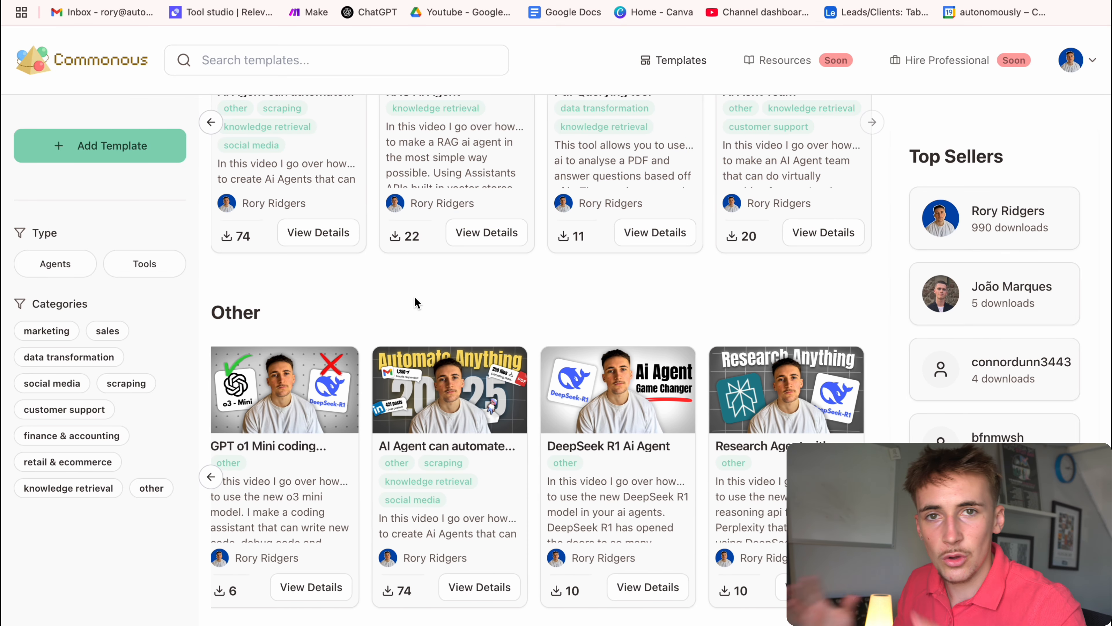
Return through the Sales templates to the agent and tool search and the Most Popular Templates row.
{"action": "scroll", "coordinate": [415, 298], "scroll_direction": "up", "scroll_amount": 20}
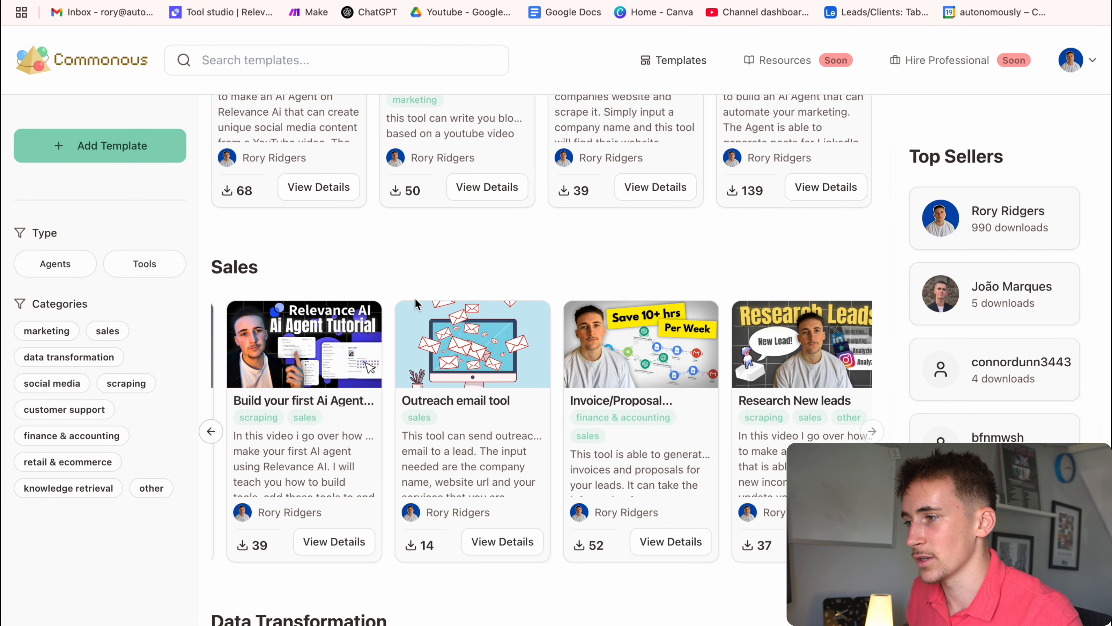
{"action": "scroll", "coordinate": [415, 298], "scroll_direction": "up", "scroll_amount": 3}
{"action": "left_click", "coordinate": [318, 350]}
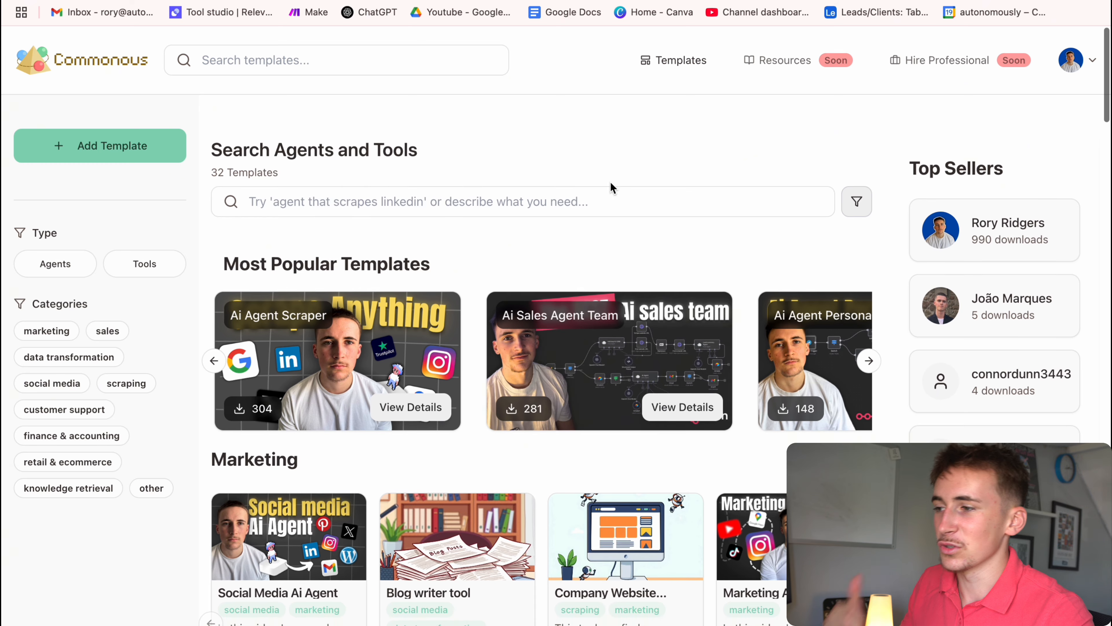
{"action": "scroll", "coordinate": [617, 183], "scroll_direction": "down", "scroll_amount": 1}
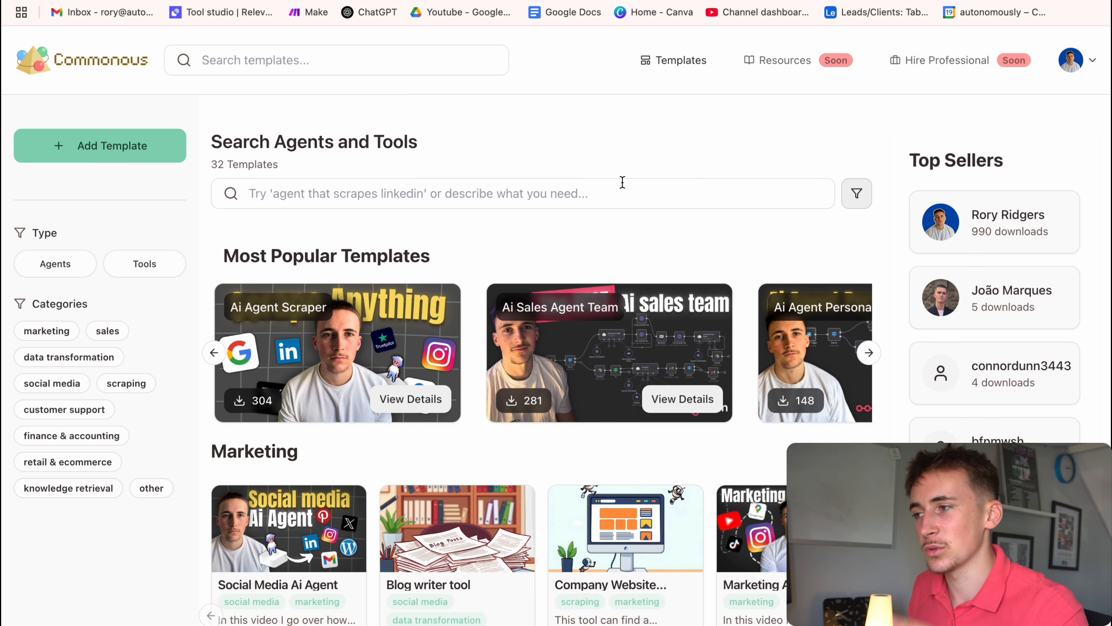
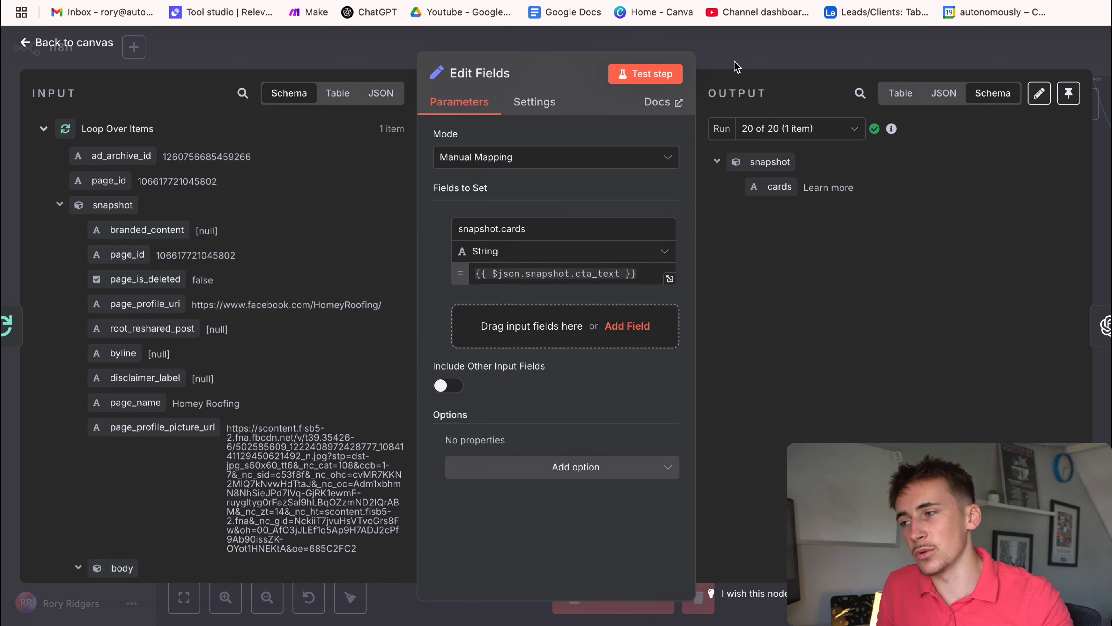
In the n8n Facebook Ads workflow, find the Edit Fields node on the canvas and check its snapshot.cards mapping.
{"action": "left_click", "coordinate": [737, 66]}
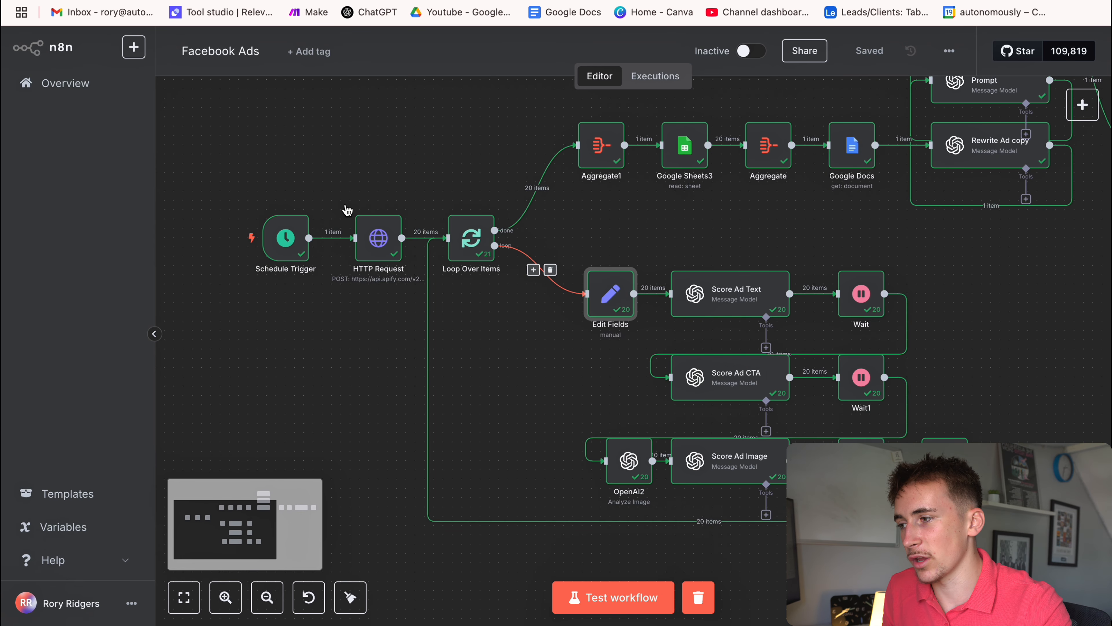
{"action": "double_click", "coordinate": [607, 300]}
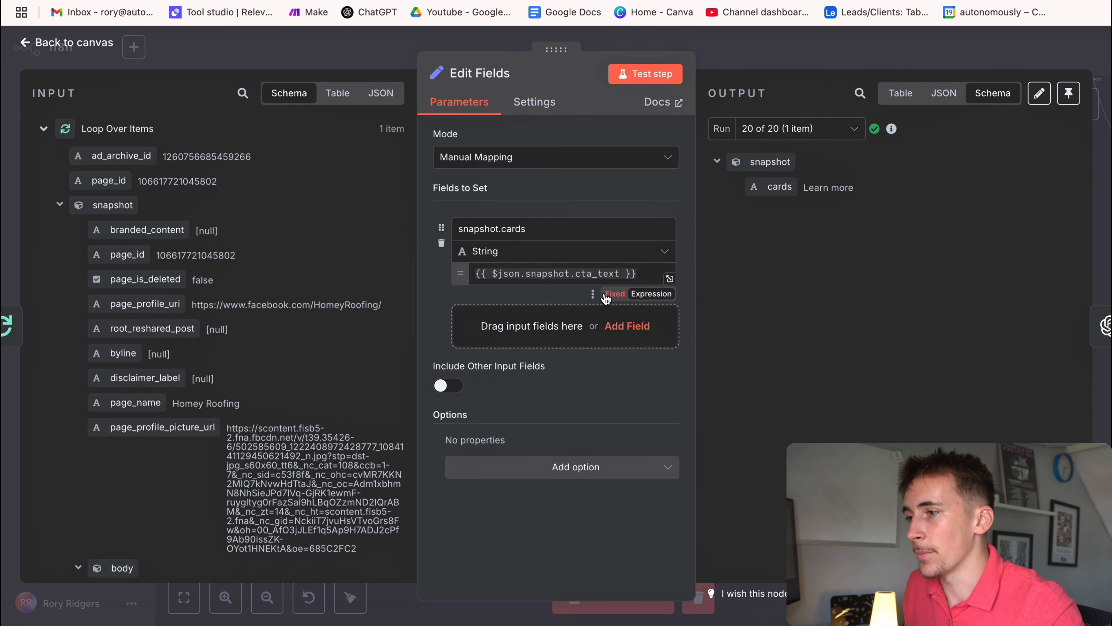
{"action": "left_click", "coordinate": [703, 63]}
Open the Score Ad Text node's prompt in the expression editor and read its scoring task, output format and ad copy reference.
{"action": "double_click", "coordinate": [737, 293]}
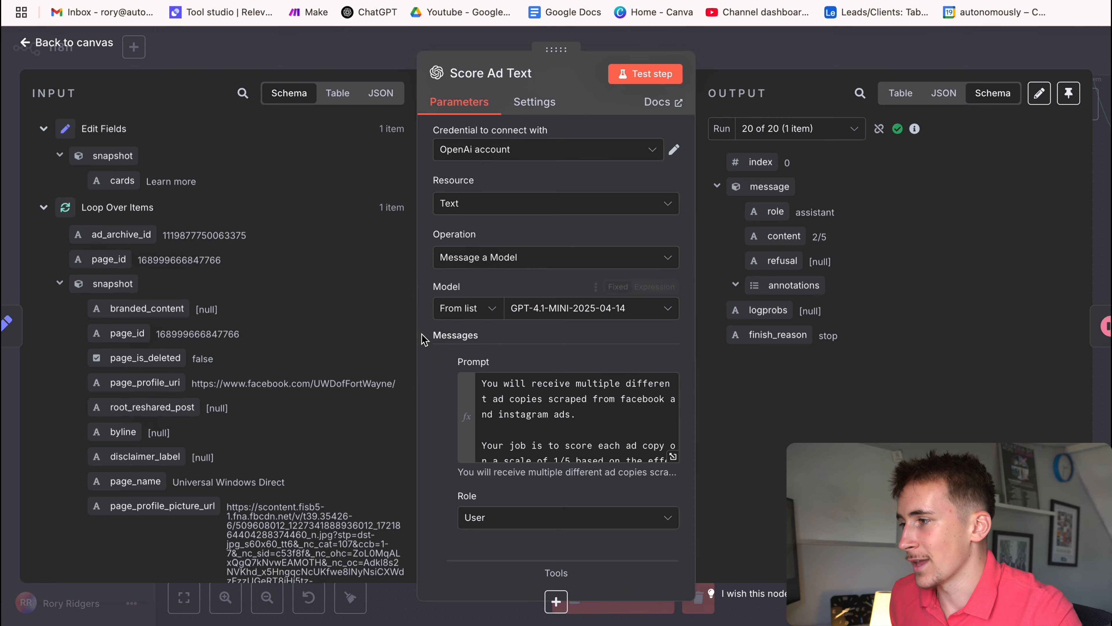
{"action": "left_click", "coordinate": [670, 458]}
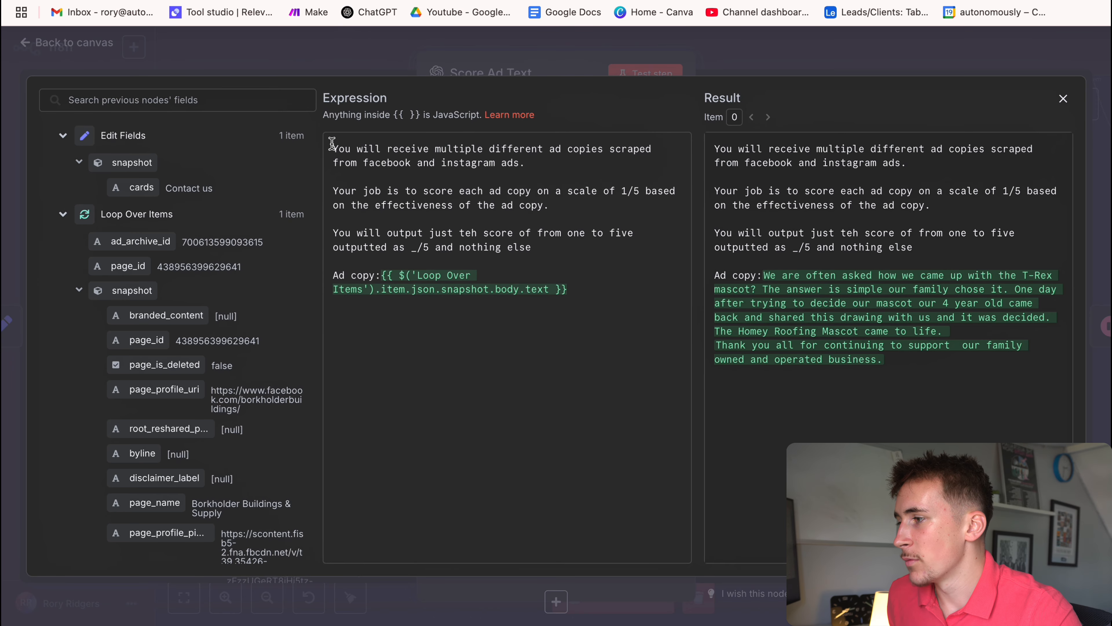
{"action": "left_click_drag", "start_coordinate": [333, 145], "coordinate": [582, 163]}
{"action": "left_click", "coordinate": [567, 147]}
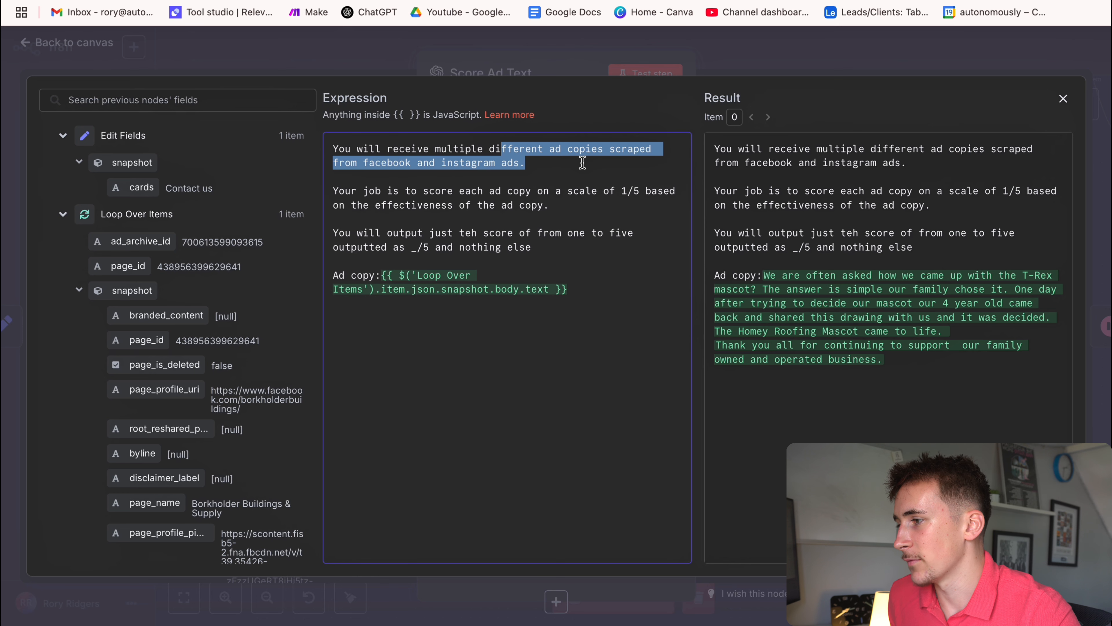
{"action": "left_click", "coordinate": [465, 182]}
{"action": "left_click_drag", "start_coordinate": [387, 189], "coordinate": [611, 203]}
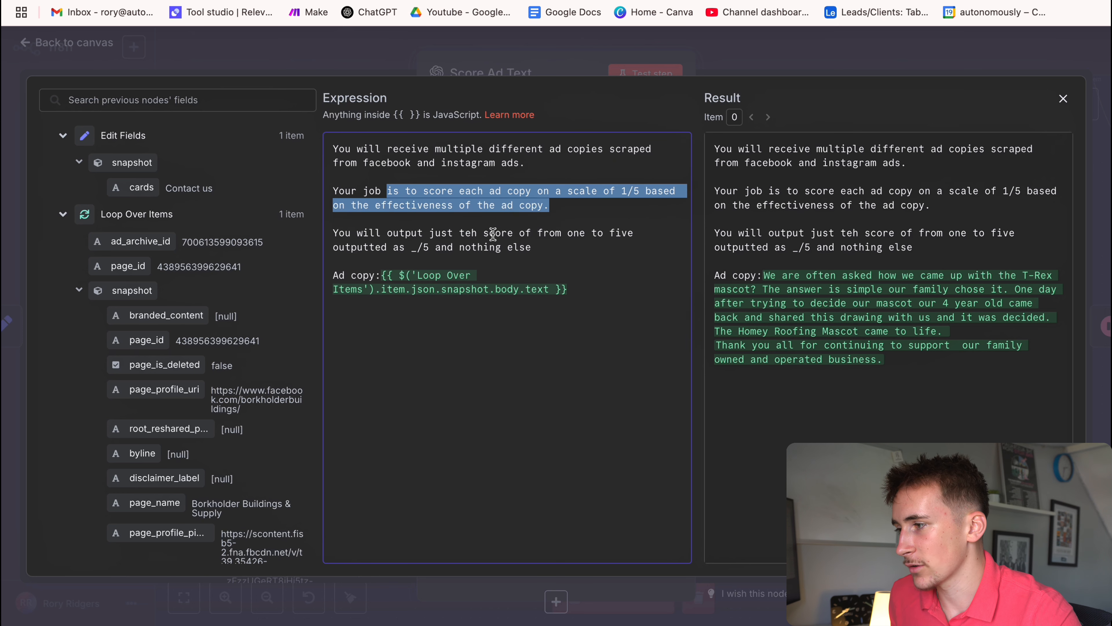
{"action": "left_click", "coordinate": [406, 226]}
{"action": "left_click_drag", "start_coordinate": [370, 232], "coordinate": [507, 245]}
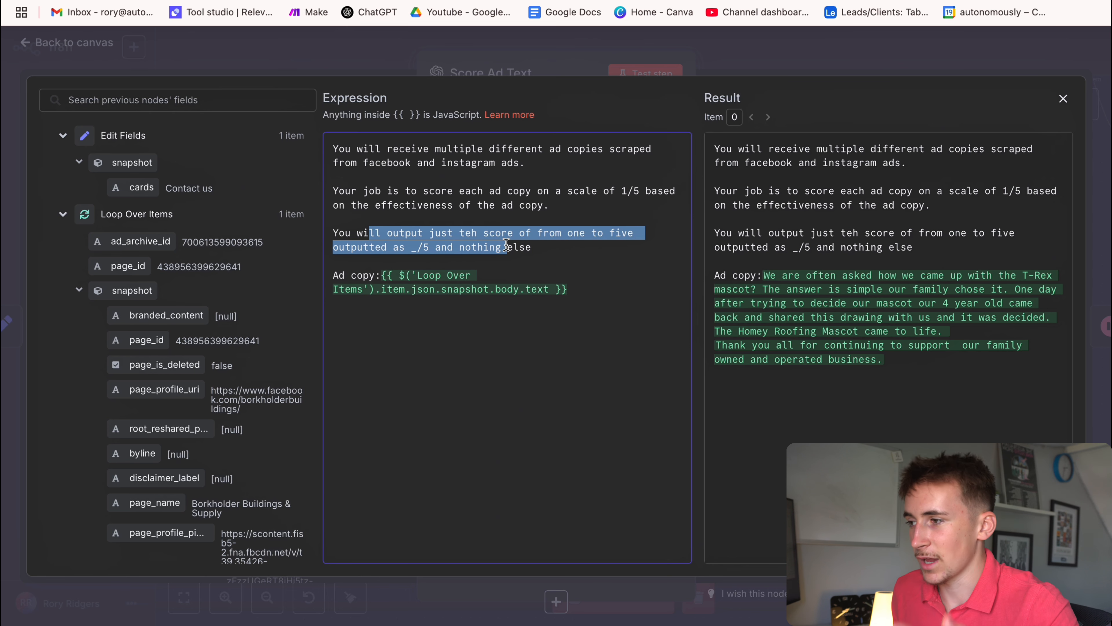
{"action": "left_click", "coordinate": [508, 262]}
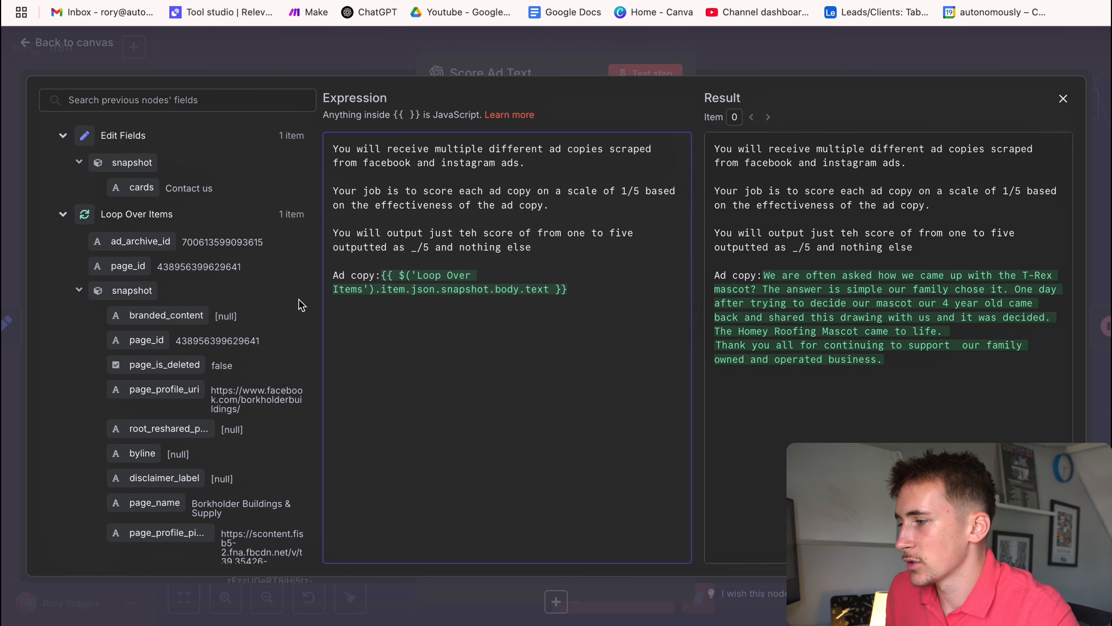
{"action": "left_click", "coordinate": [738, 63]}
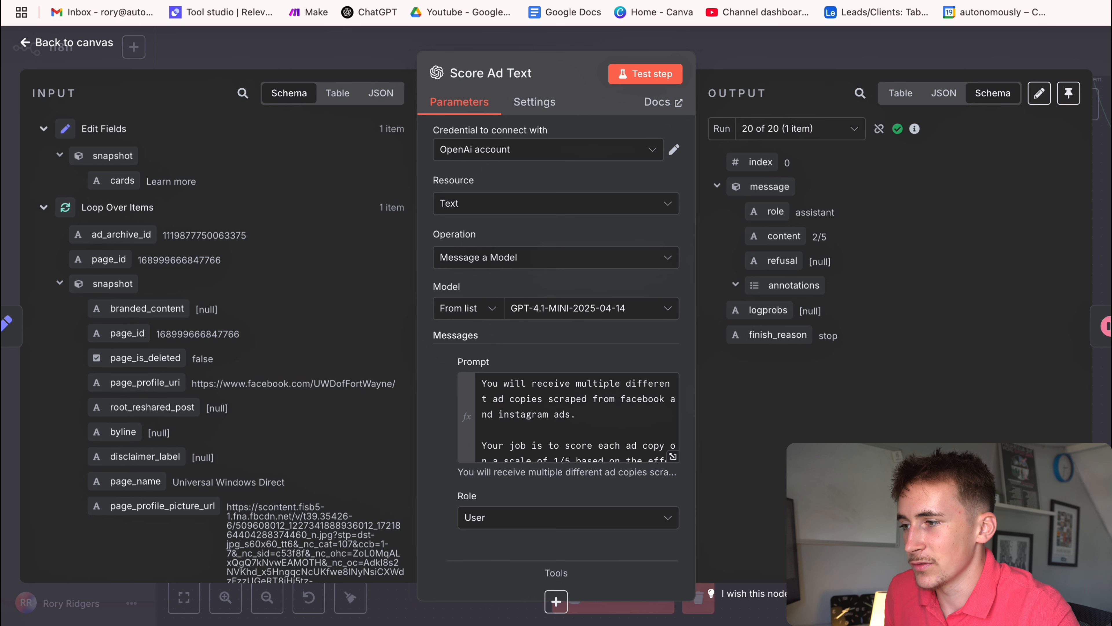
Compare the Score Ad Text output scores for runs 15, 8 and 11 of 20, and close the node.
{"action": "left_click", "coordinate": [806, 129]}
{"action": "scroll", "coordinate": [786, 219], "scroll_direction": "down", "scroll_amount": 5}
{"action": "left_click", "coordinate": [786, 217]}
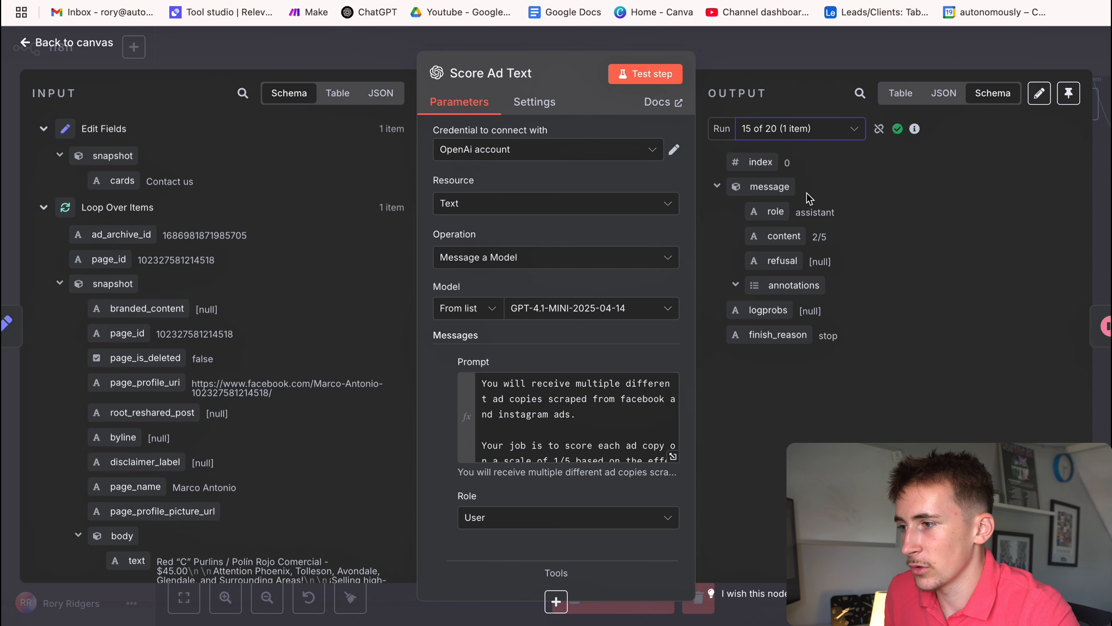
{"action": "left_click", "coordinate": [804, 139]}
{"action": "scroll", "coordinate": [762, 206], "scroll_direction": "up", "scroll_amount": 5}
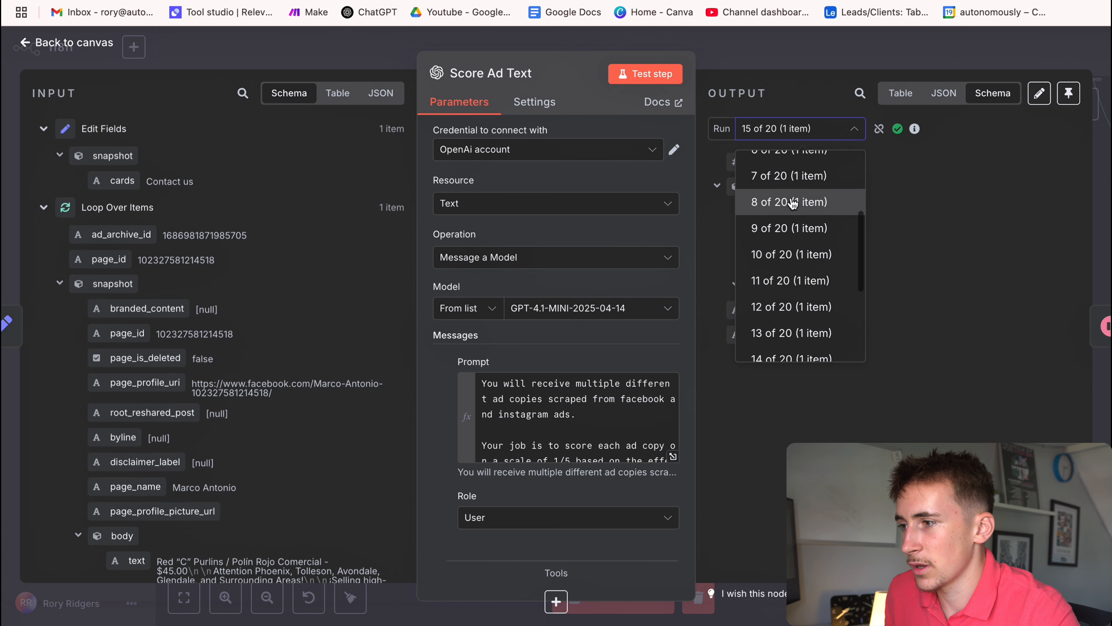
{"action": "left_click", "coordinate": [753, 199]}
{"action": "left_click", "coordinate": [808, 140]}
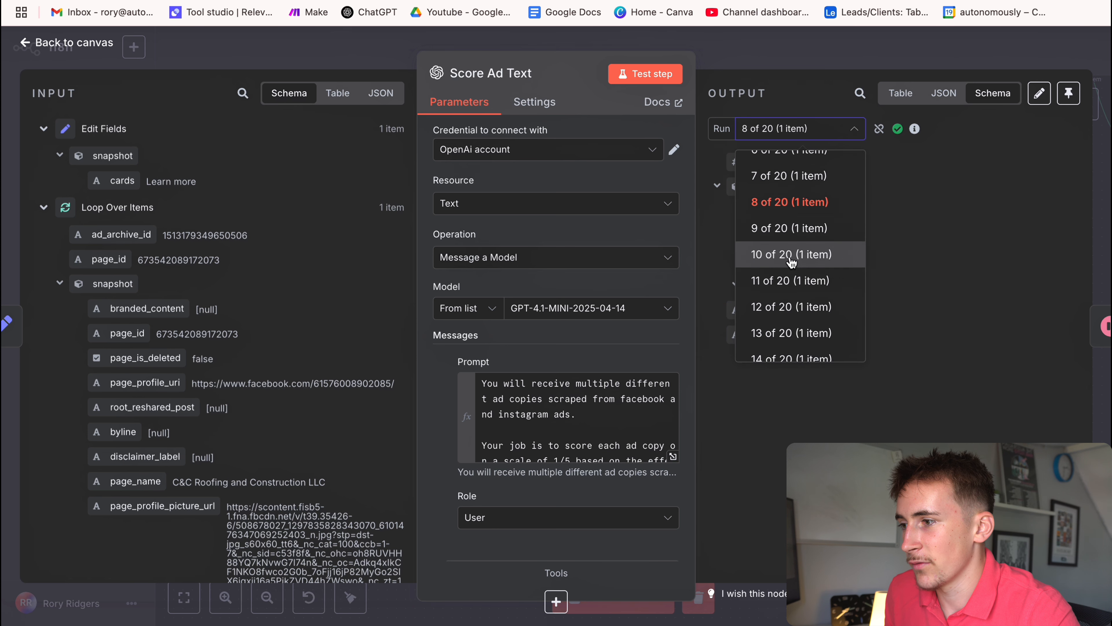
{"action": "left_click", "coordinate": [783, 284]}
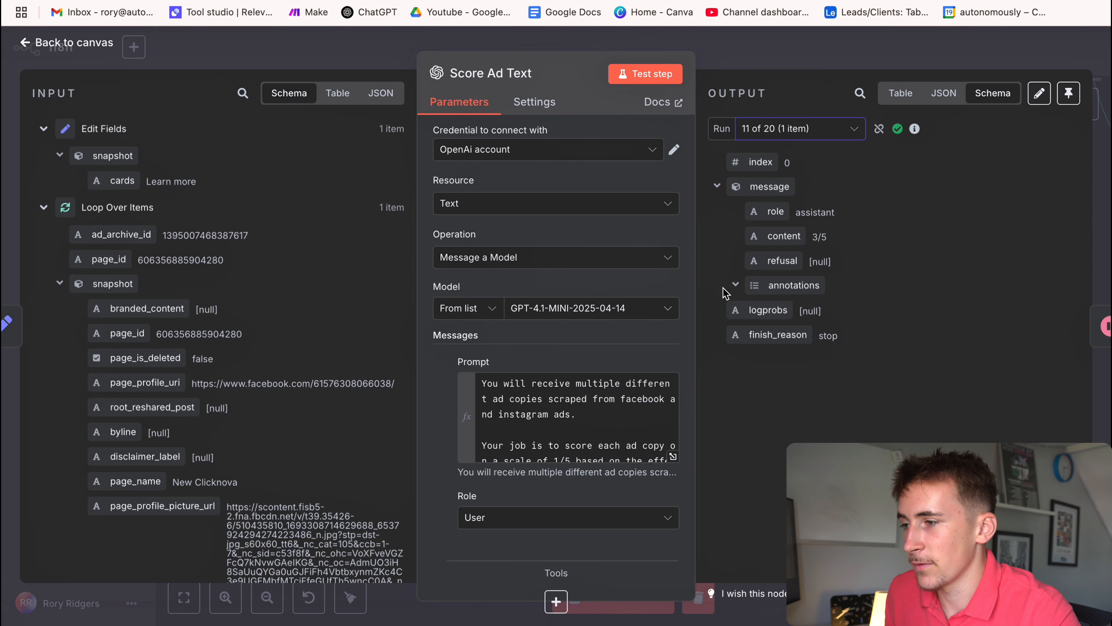
{"action": "left_click_drag", "start_coordinate": [812, 236], "coordinate": [824, 235]}
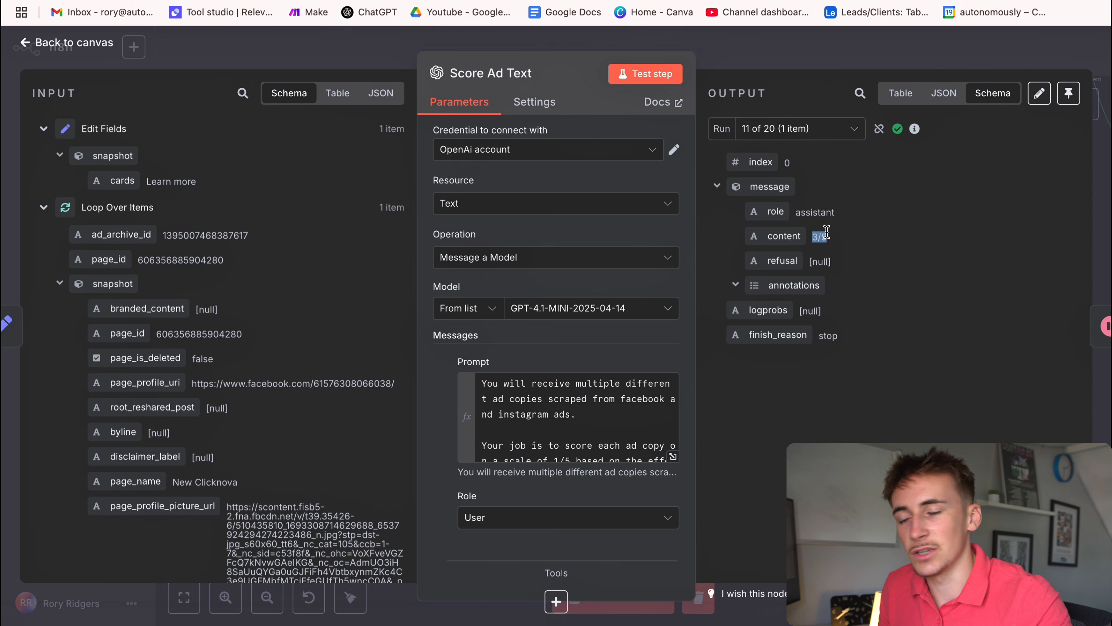
{"action": "key", "text": "Escape"}
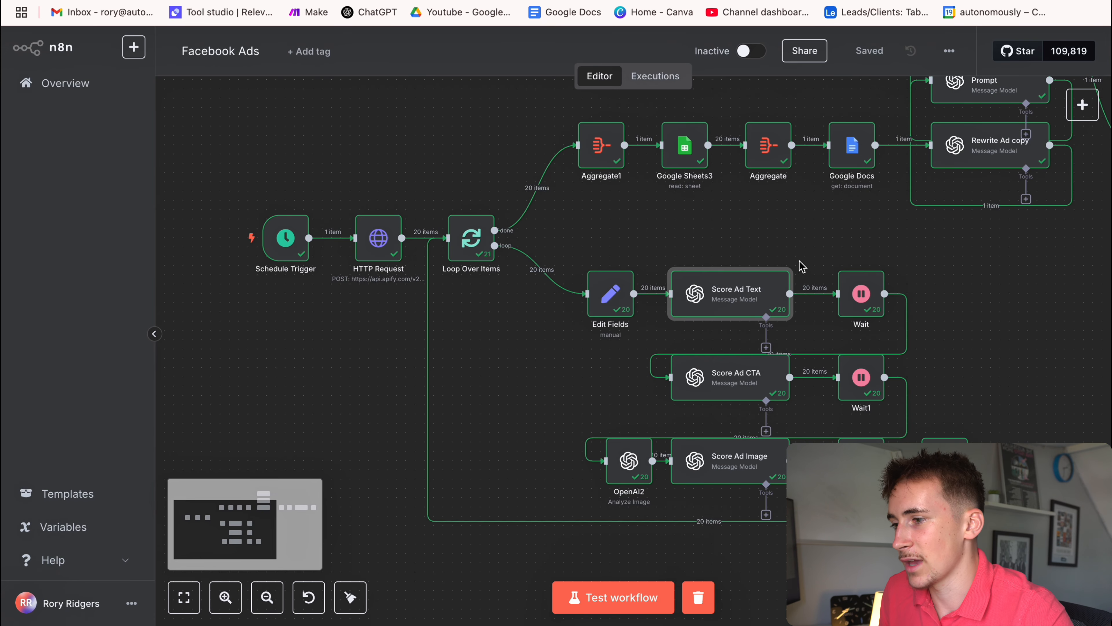
Inspect the time interval settings of the Wait node that follows Score Ad Text.
{"action": "scroll", "coordinate": [817, 276], "scroll_direction": "right", "scroll_amount": 5}
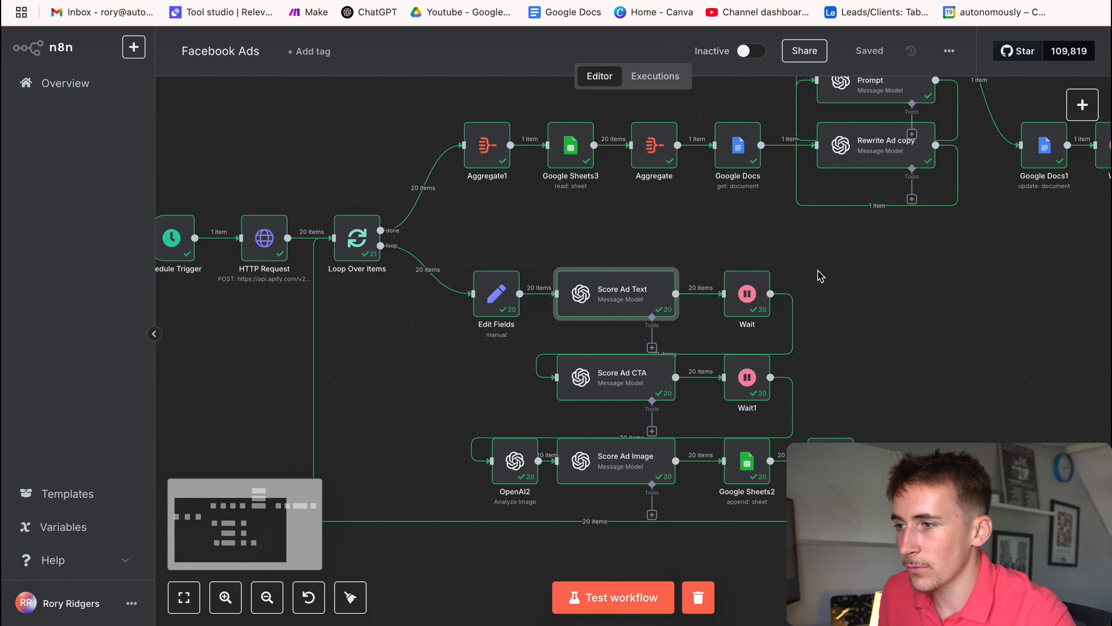
{"action": "scroll", "coordinate": [792, 309], "scroll_direction": "right", "scroll_amount": 3}
{"action": "scroll", "coordinate": [784, 351], "scroll_direction": "up", "scroll_amount": 1}
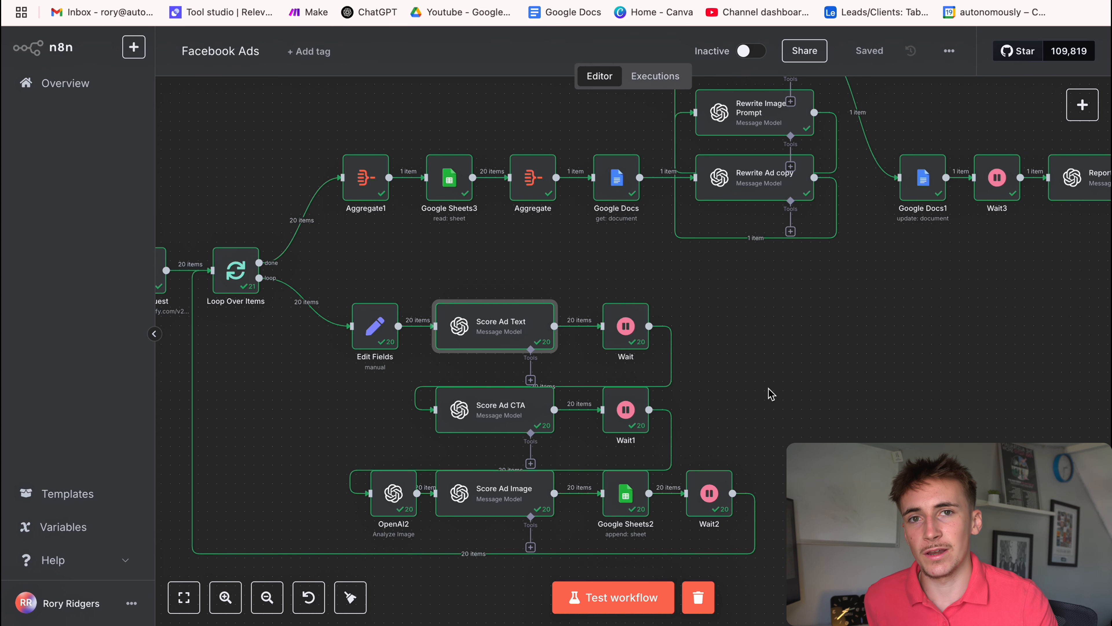
{"action": "double_click", "coordinate": [630, 335]}
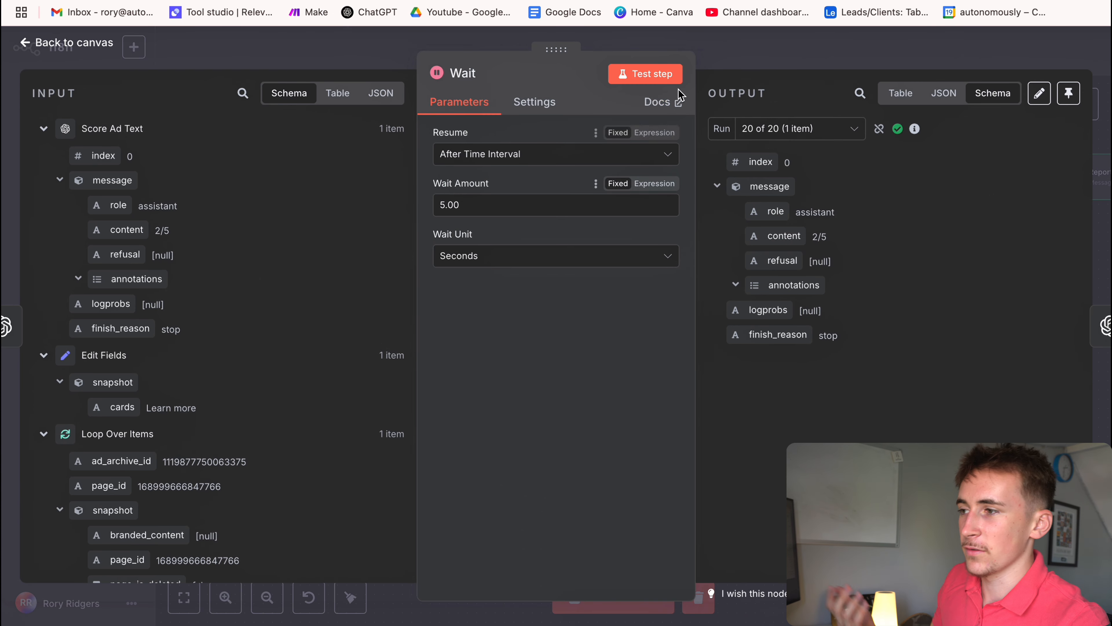
{"action": "left_click", "coordinate": [724, 55]}
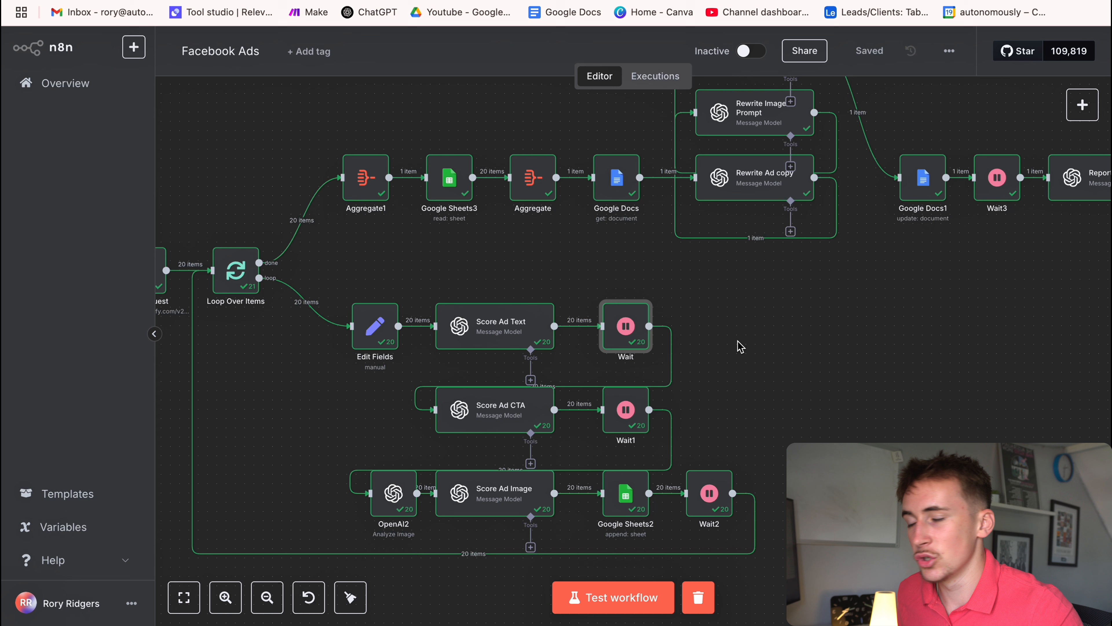
Open the Score Ad CTA node's prompt in the expression editor and read its CTA scoring instructions.
{"action": "scroll", "coordinate": [732, 342], "scroll_direction": "left", "scroll_amount": 3}
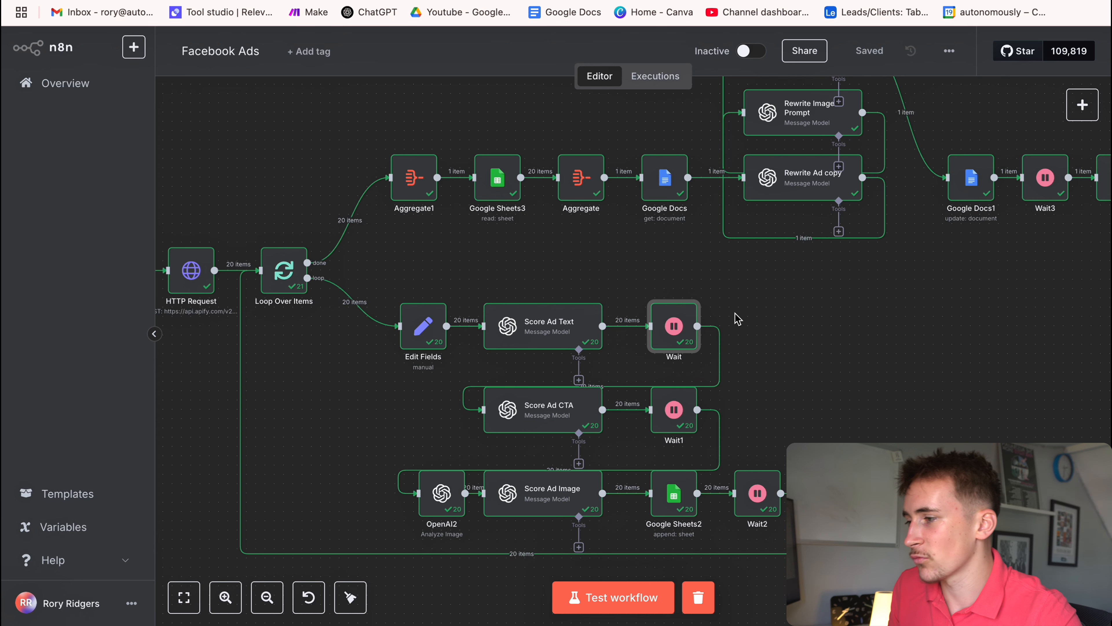
{"action": "scroll", "coordinate": [740, 323], "scroll_direction": "down", "scroll_amount": 2}
{"action": "scroll", "coordinate": [740, 323], "scroll_direction": "left", "scroll_amount": 1}
{"action": "scroll", "coordinate": [740, 323], "scroll_direction": "left", "scroll_amount": 3}
{"action": "scroll", "coordinate": [740, 324], "scroll_direction": "down", "scroll_amount": 2}
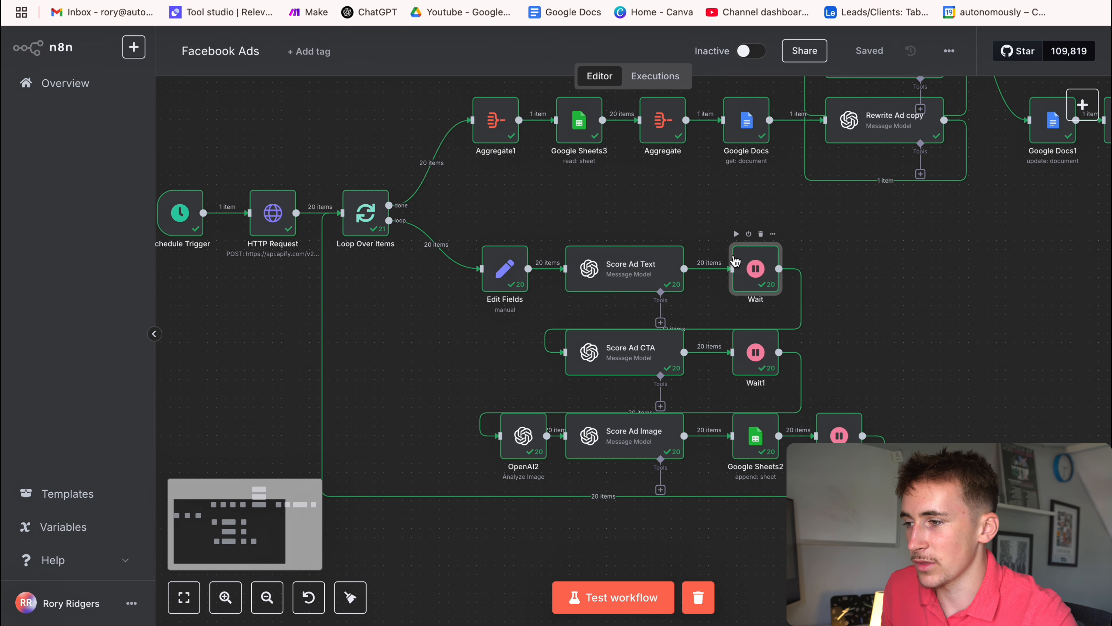
{"action": "double_click", "coordinate": [631, 354]}
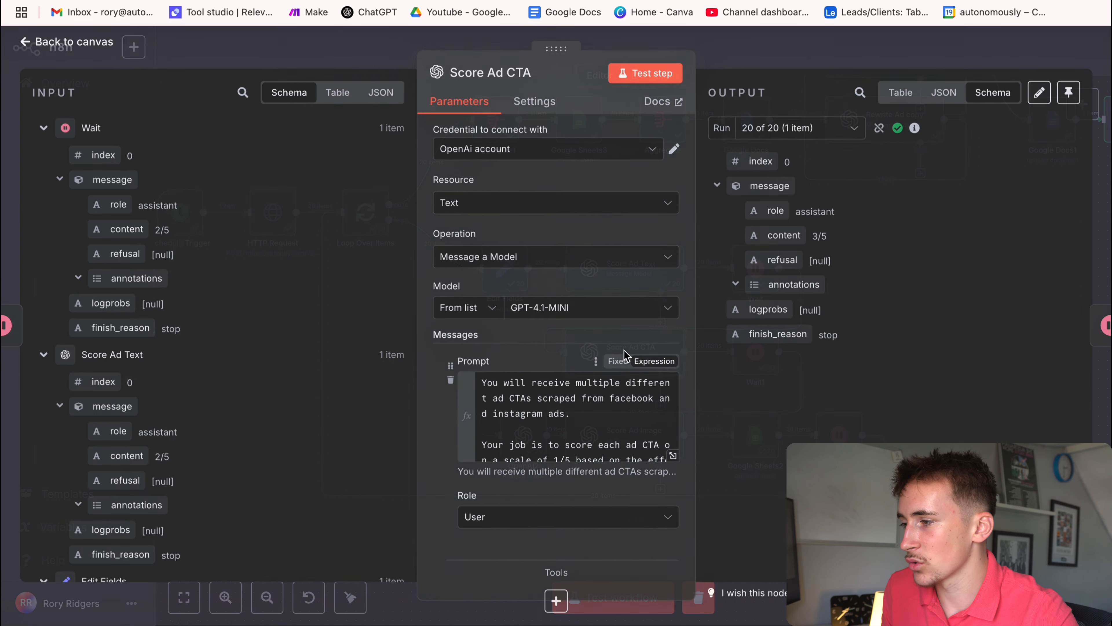
{"action": "left_click", "coordinate": [672, 458]}
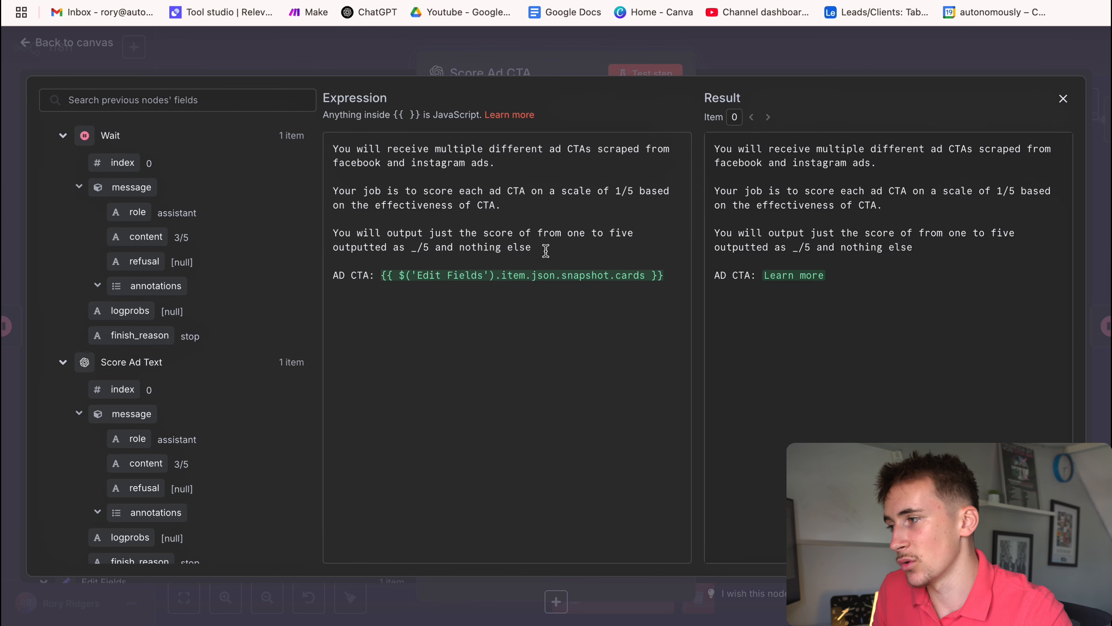
{"action": "left_click", "coordinate": [758, 60]}
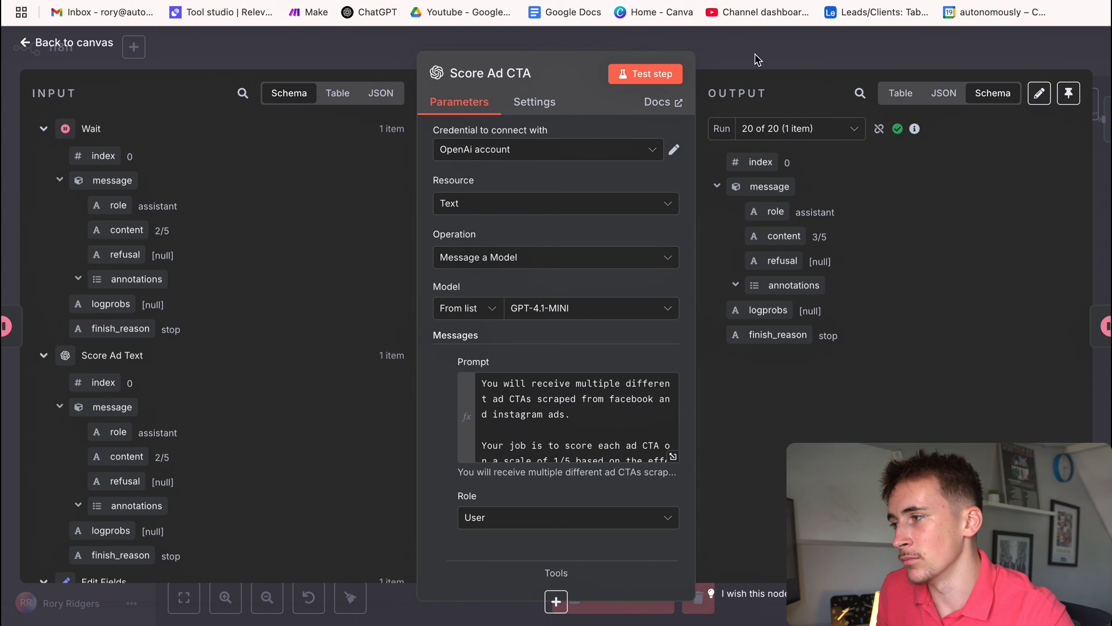
Close the Score Ad CTA node, open the OpenAI2 node and inspect its resource and operation options, keeping Image and Analyze Image.
{"action": "left_click", "coordinate": [757, 60]}
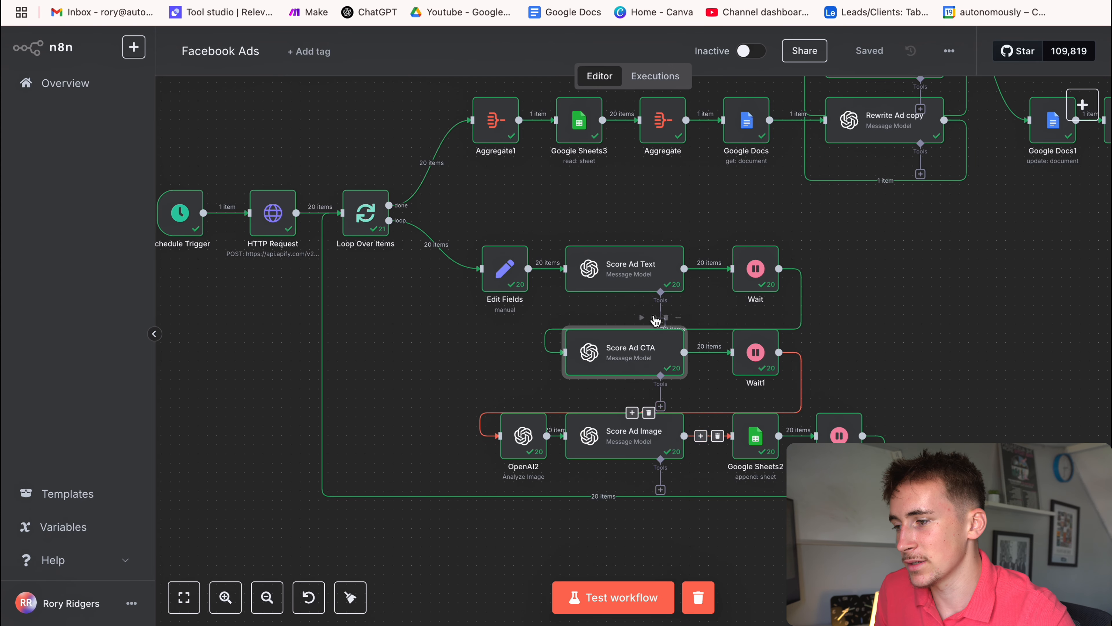
{"action": "double_click", "coordinate": [522, 444]}
{"action": "left_click", "coordinate": [479, 203]}
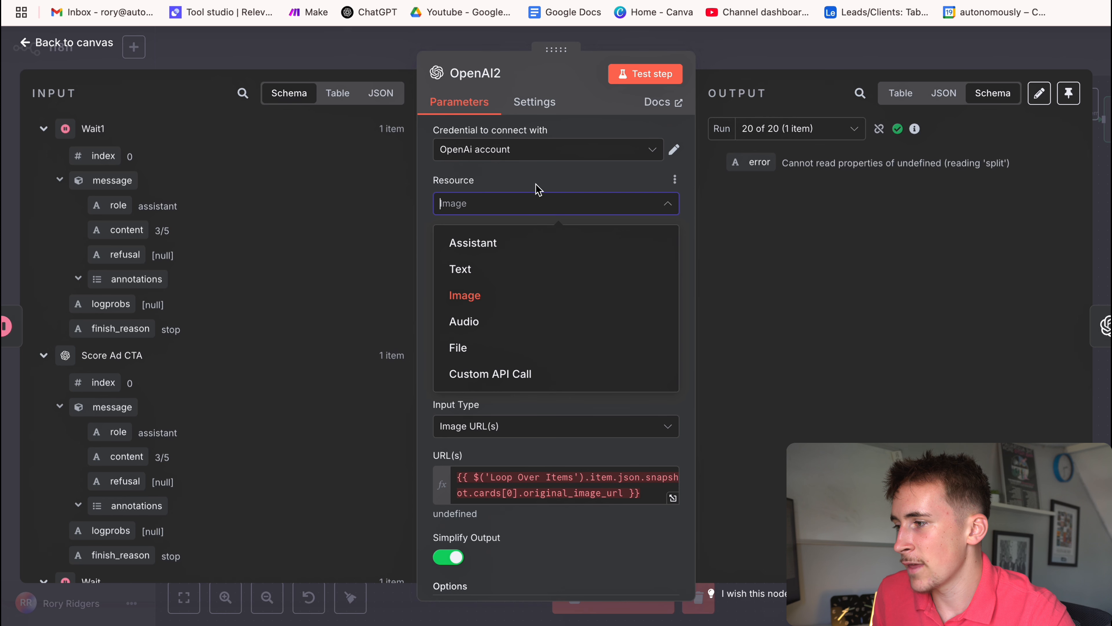
{"action": "left_click", "coordinate": [466, 295]}
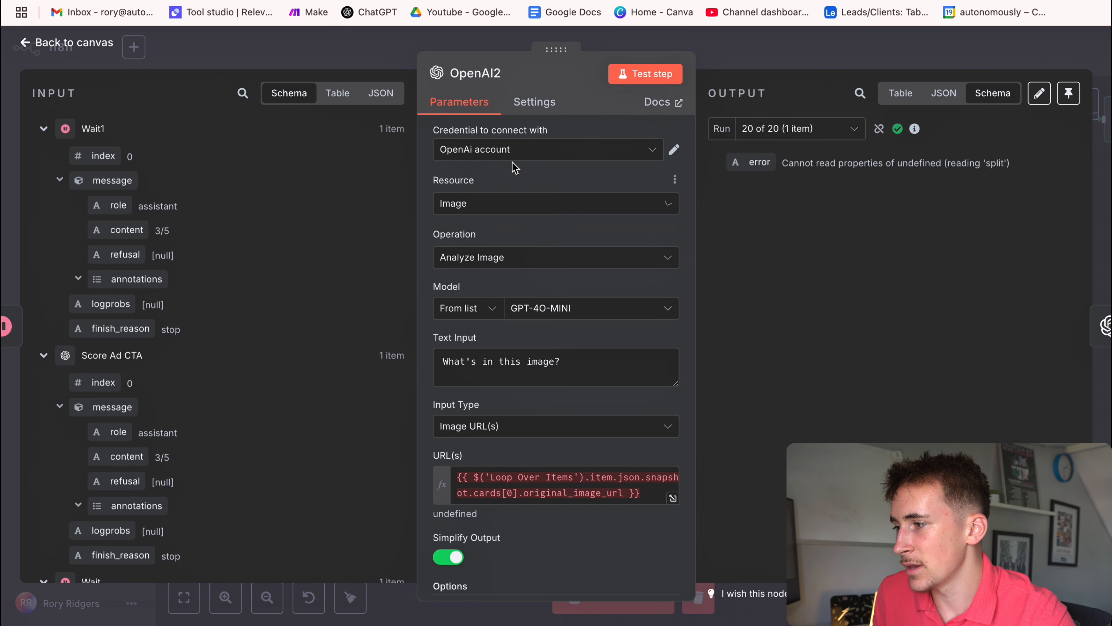
{"action": "left_click", "coordinate": [523, 256]}
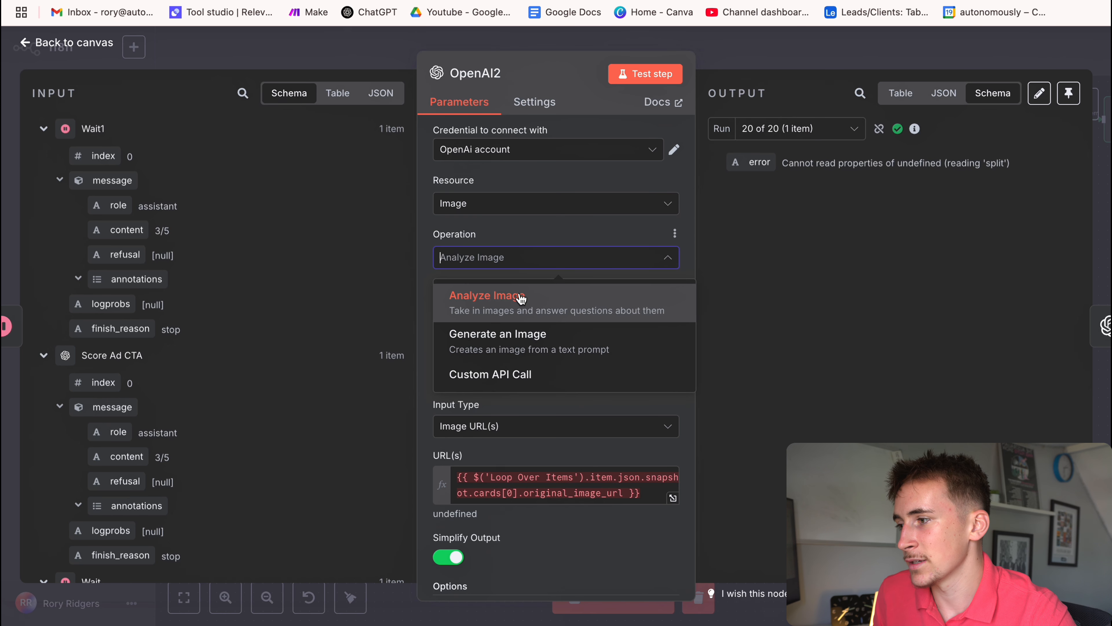
{"action": "left_click", "coordinate": [524, 237]}
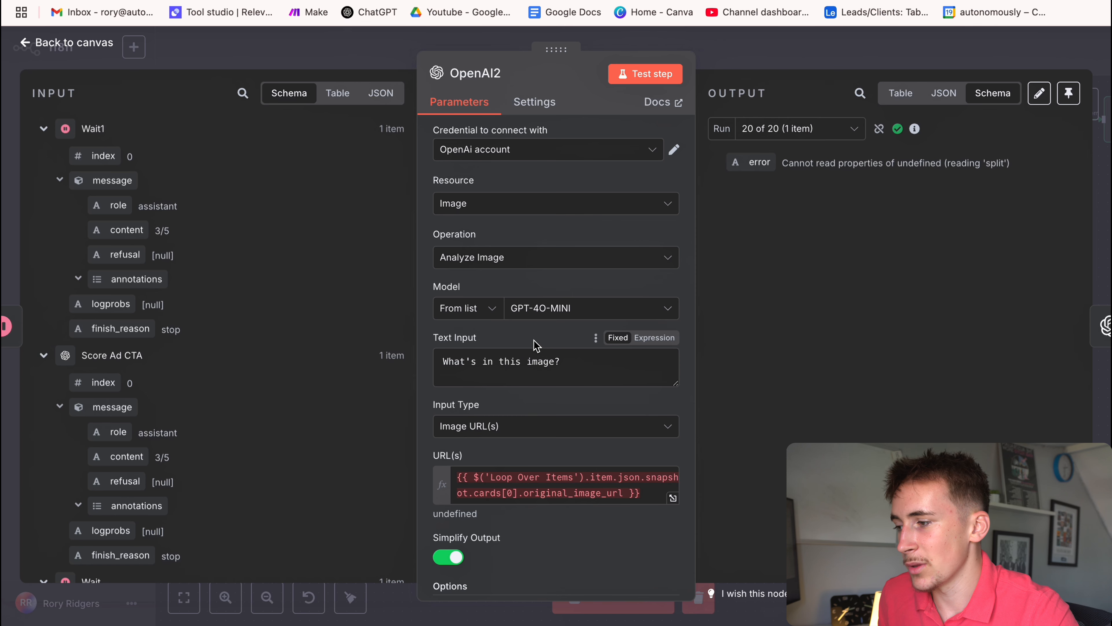
Examine the OpenAI2 node's text input, input type and image URL expression that references Loop Over Items.
{"action": "scroll", "coordinate": [536, 345], "scroll_direction": "down", "scroll_amount": 3}
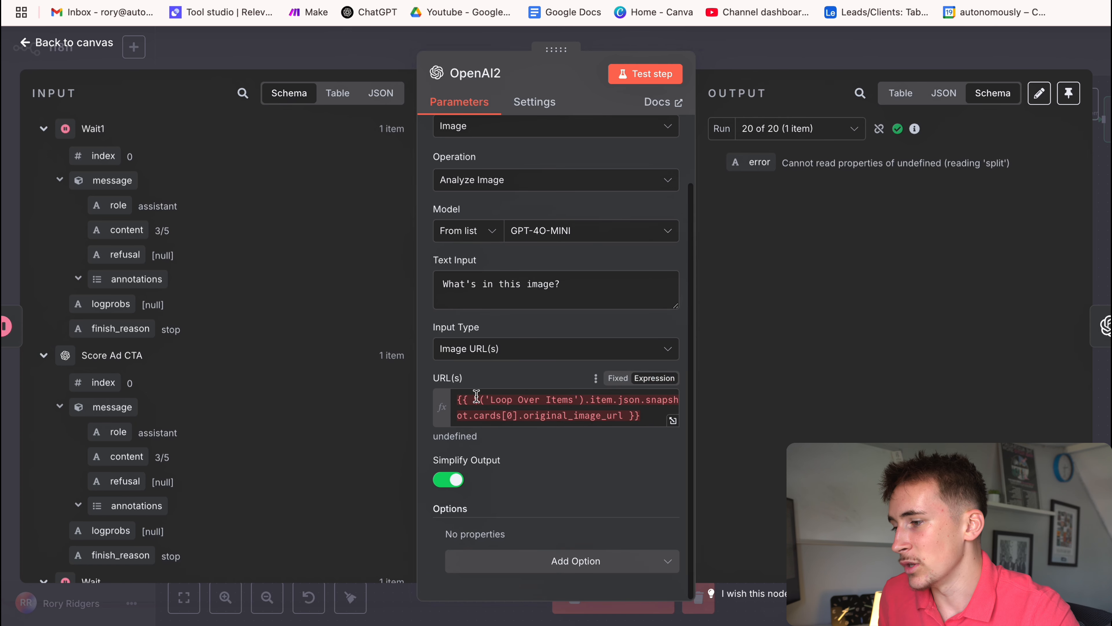
{"action": "left_click", "coordinate": [645, 410]}
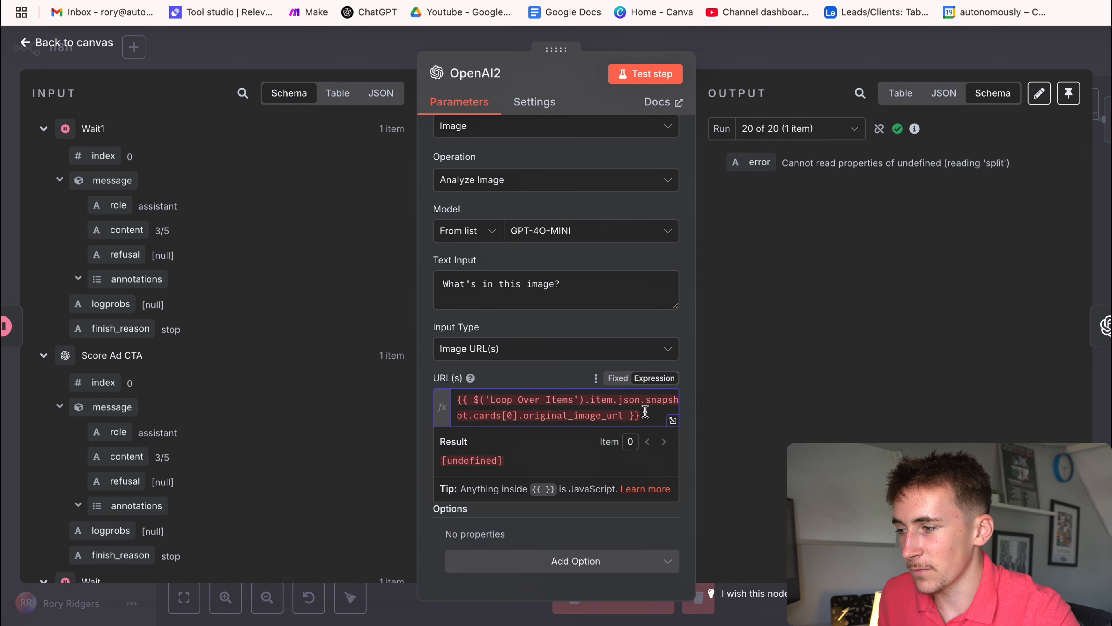
{"action": "left_click", "coordinate": [508, 374]}
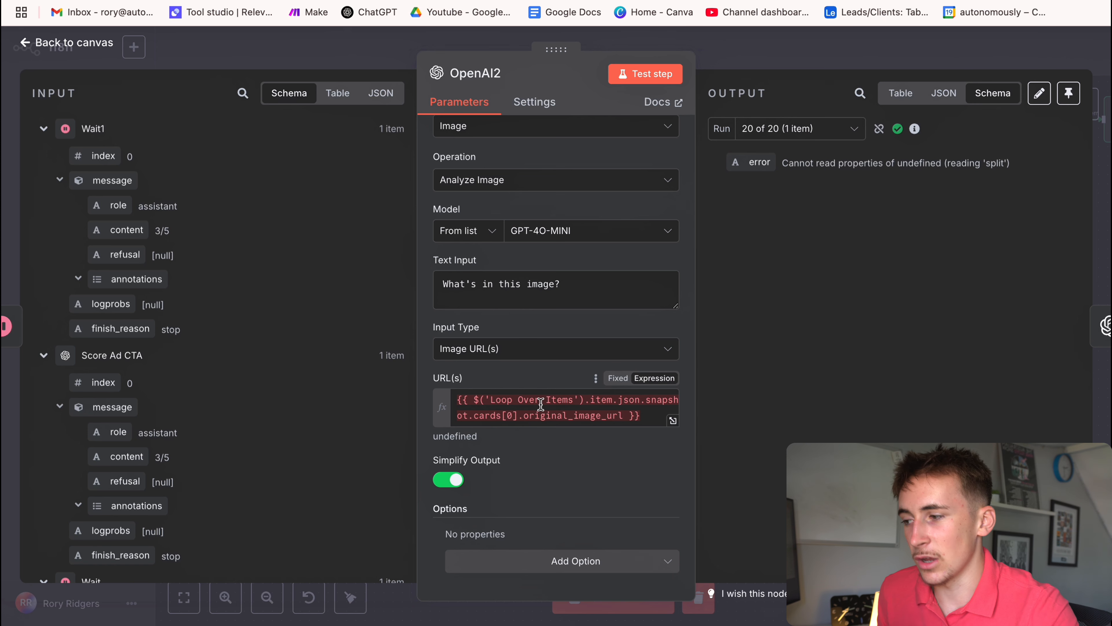
{"action": "left_click", "coordinate": [511, 416]}
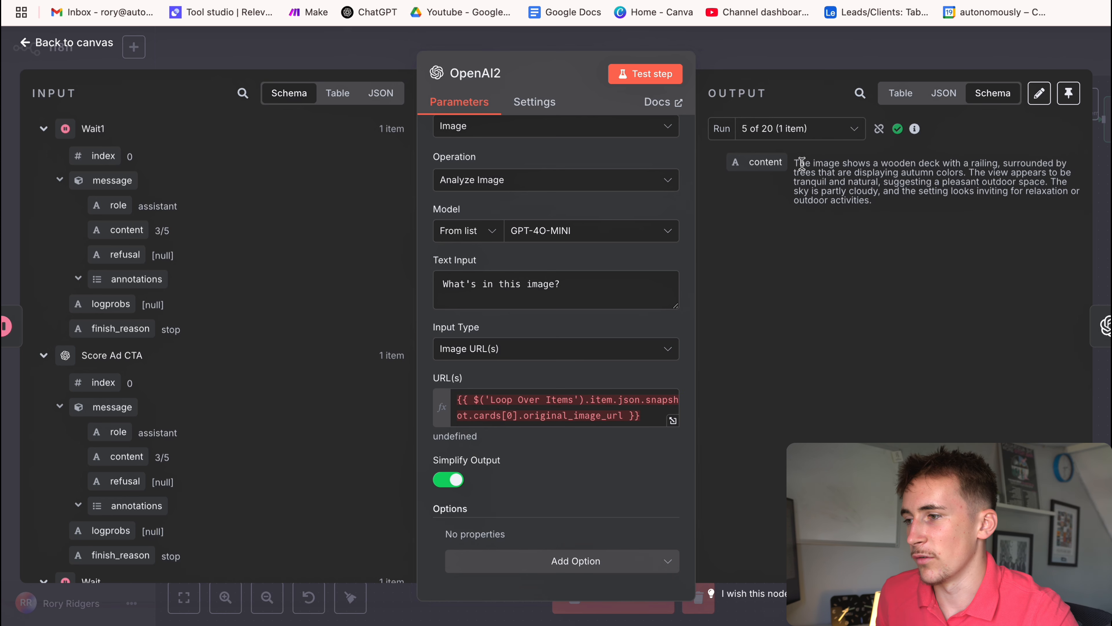
Read the image description in the OpenAI2 output for run 5 of 20, and close the node.
{"action": "left_click_drag", "start_coordinate": [800, 163], "coordinate": [922, 195]}
{"action": "left_click", "coordinate": [916, 211]}
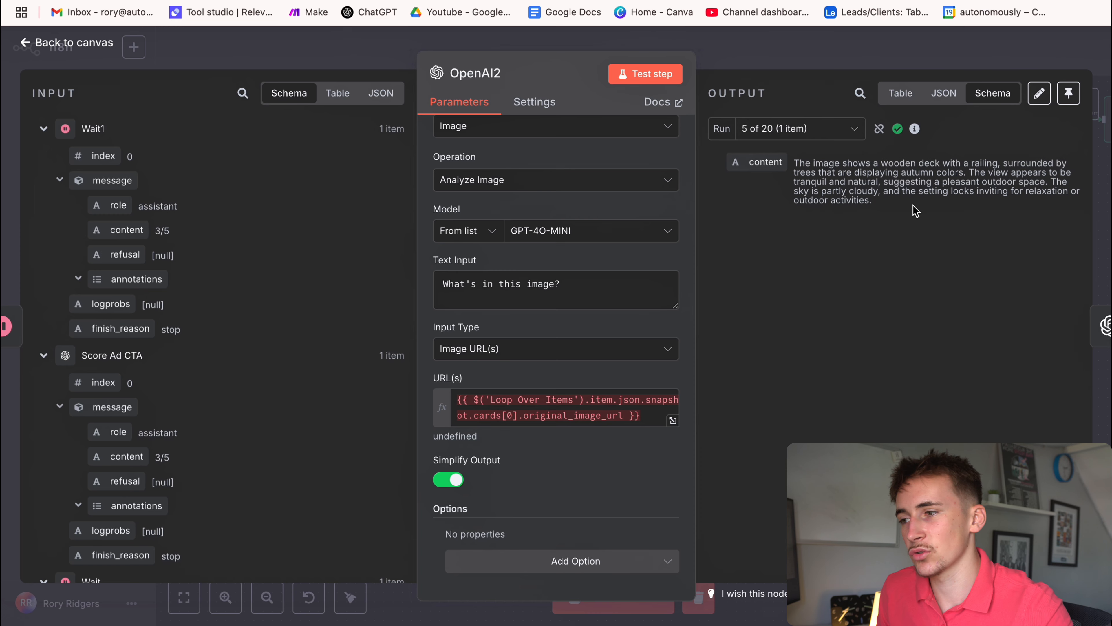
{"action": "left_click", "coordinate": [756, 68]}
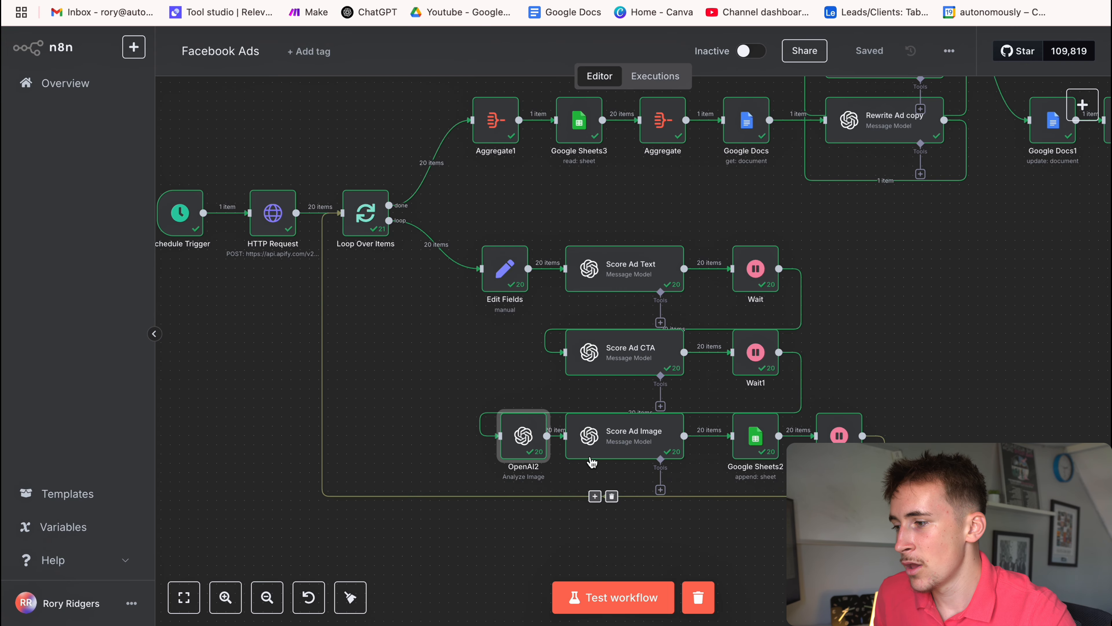
Open the Score Ad Image node's prompt in the expression editor, read its scoring instructions, and close the node.
{"action": "double_click", "coordinate": [595, 443]}
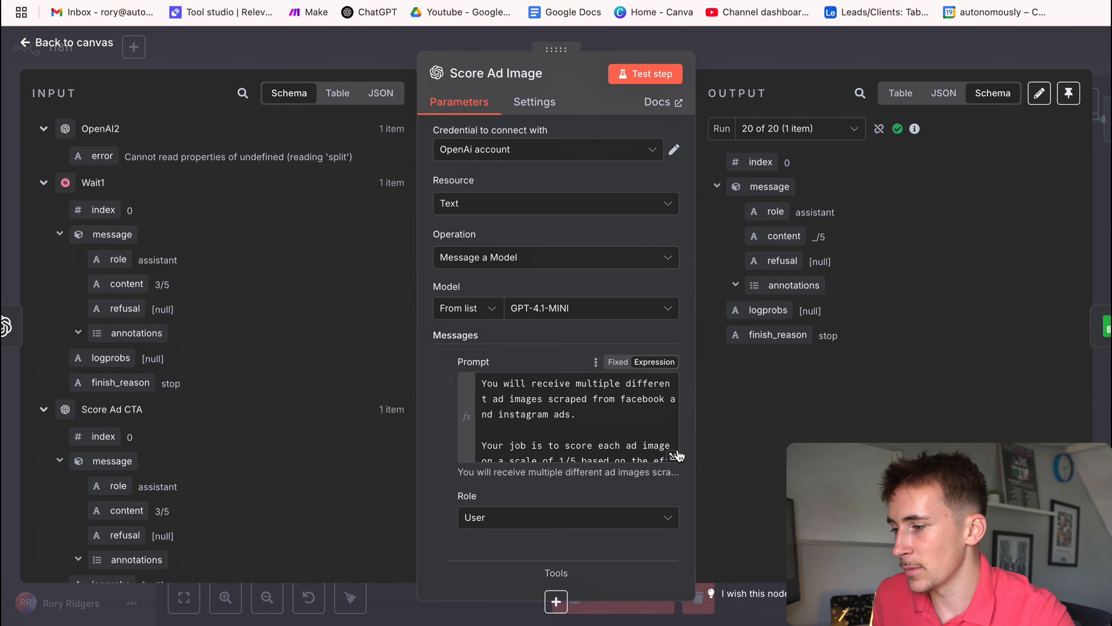
{"action": "left_click", "coordinate": [674, 456]}
{"action": "left_click", "coordinate": [573, 255]}
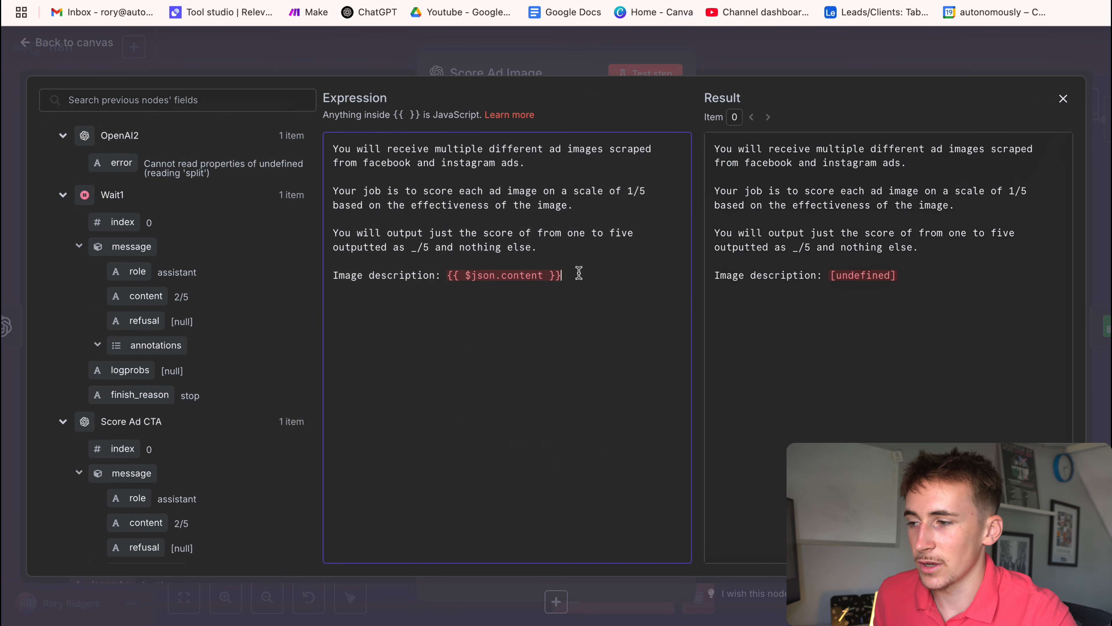
{"action": "left_click", "coordinate": [795, 54]}
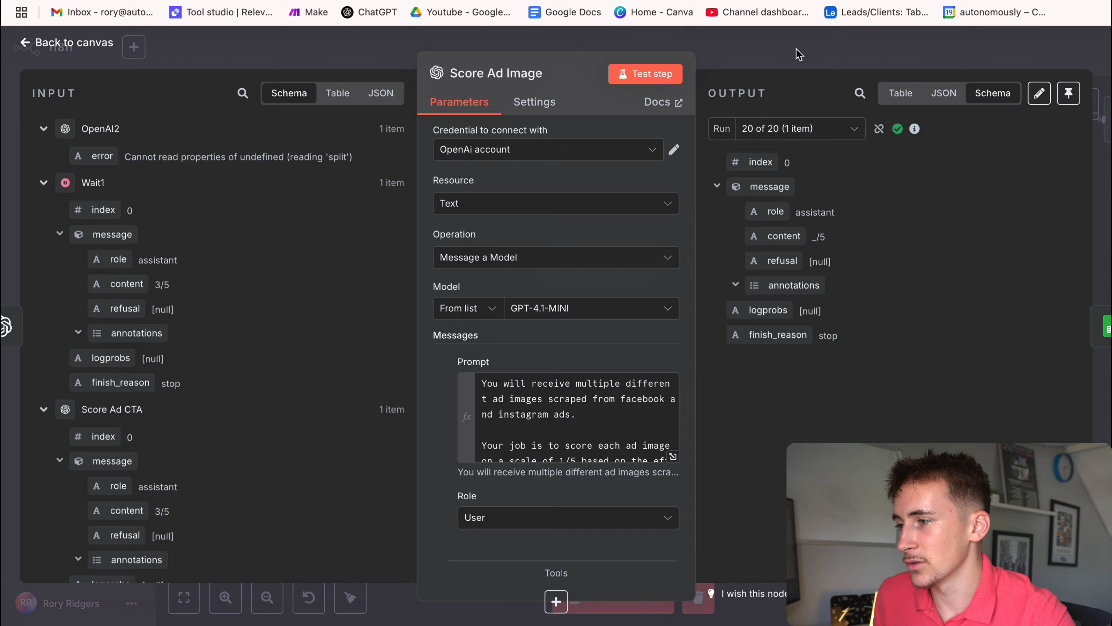
{"action": "left_click", "coordinate": [795, 54]}
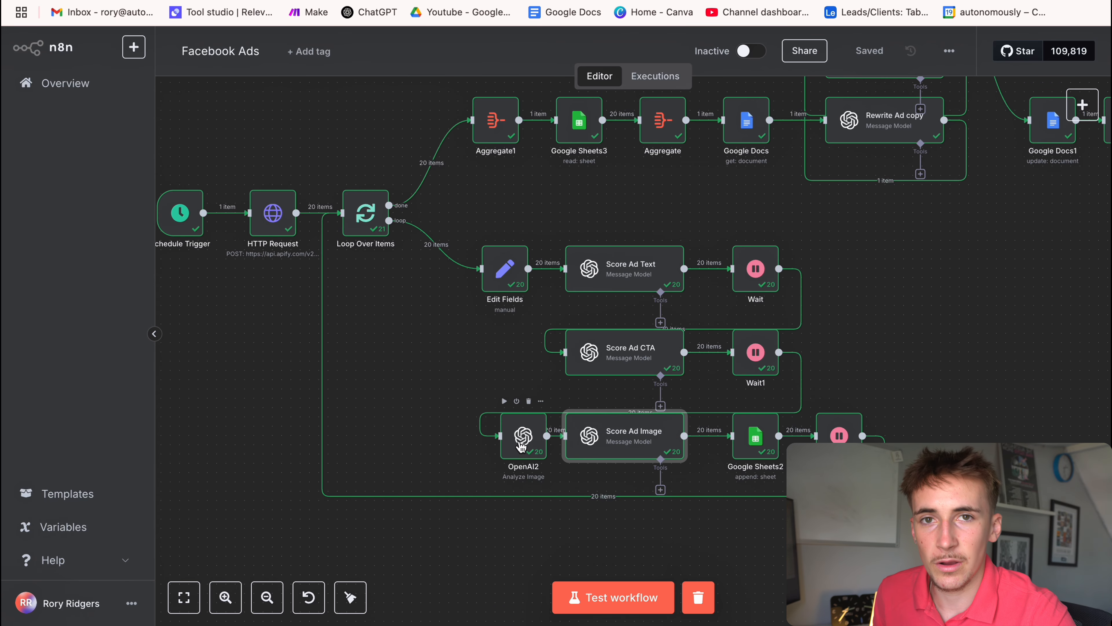
Reopen the Score Ad Image prompt, highlight its image description reference {{ $json.content }}, and return to the canvas.
{"action": "double_click", "coordinate": [604, 440]}
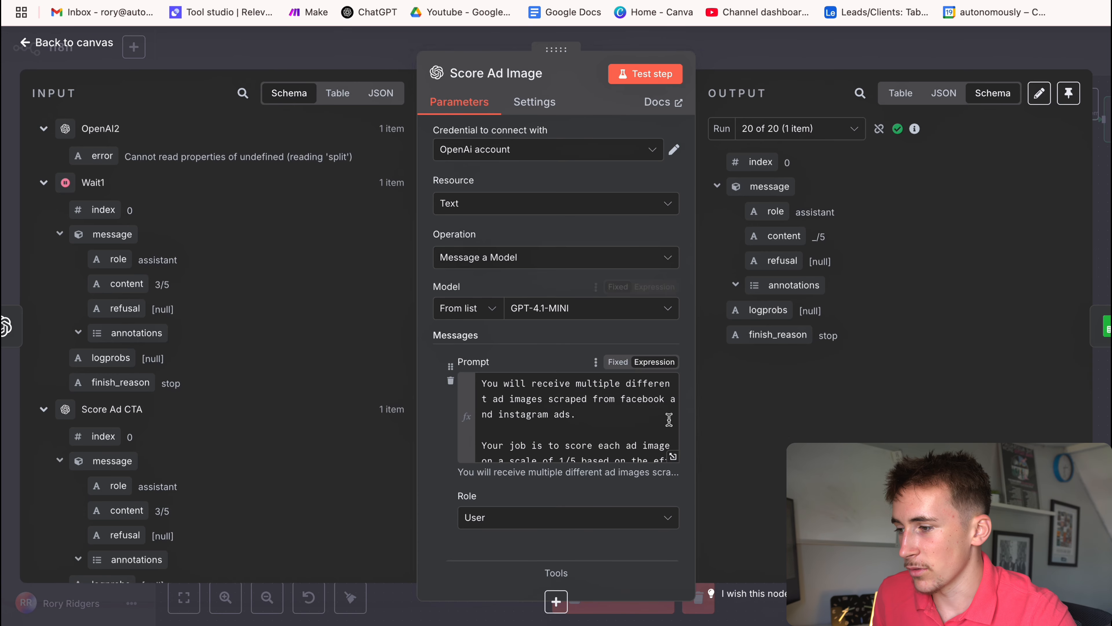
{"action": "left_click", "coordinate": [673, 456]}
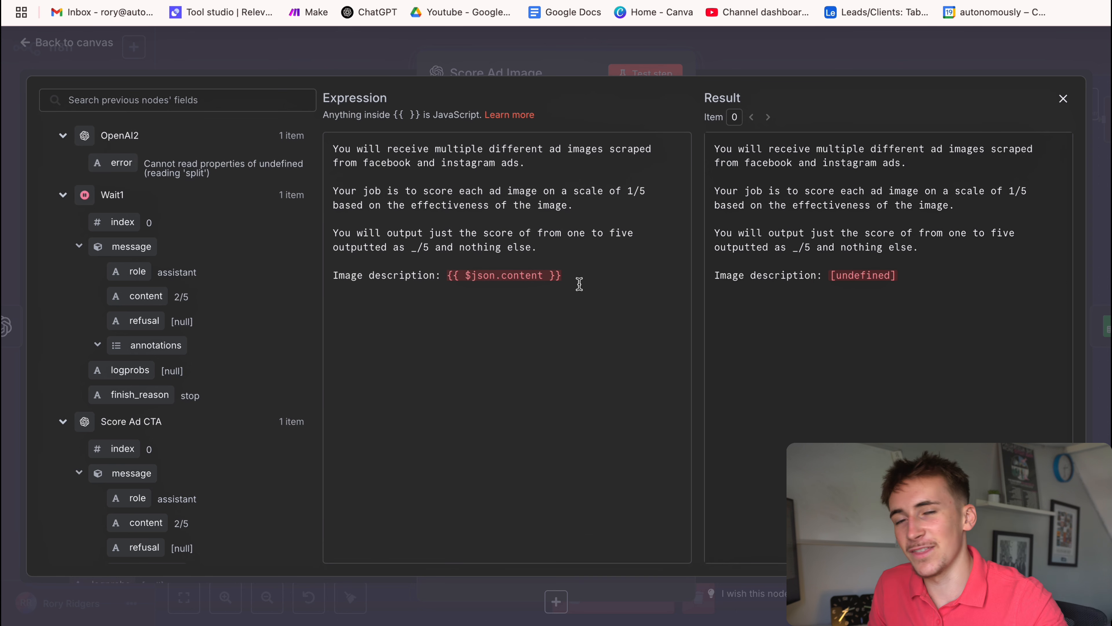
{"action": "left_click_drag", "start_coordinate": [586, 275], "coordinate": [453, 275]}
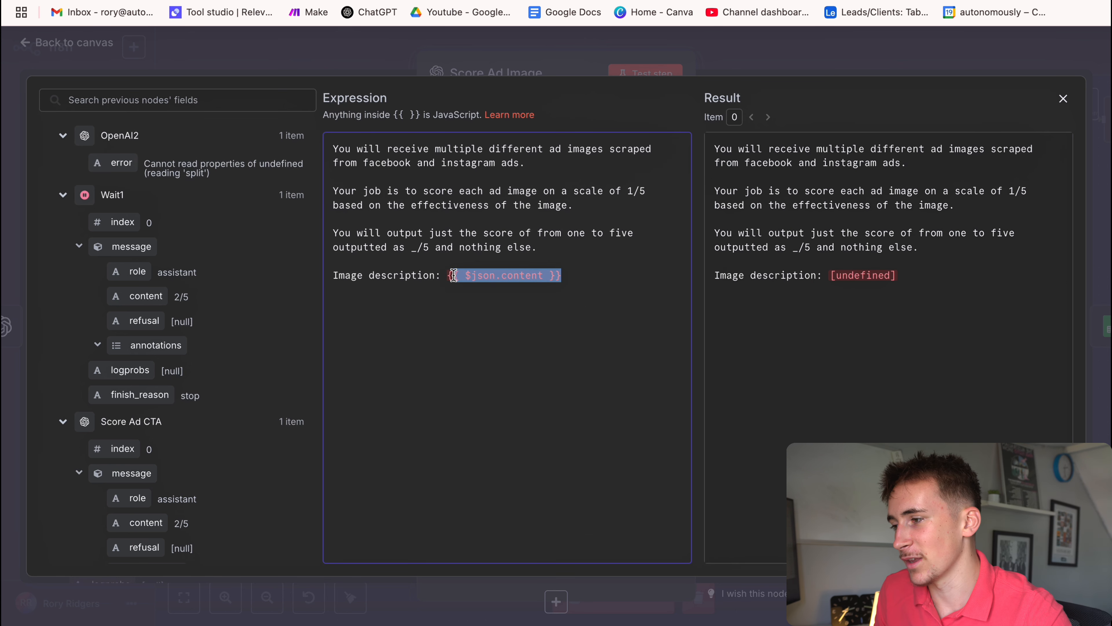
{"action": "left_click", "coordinate": [596, 261]}
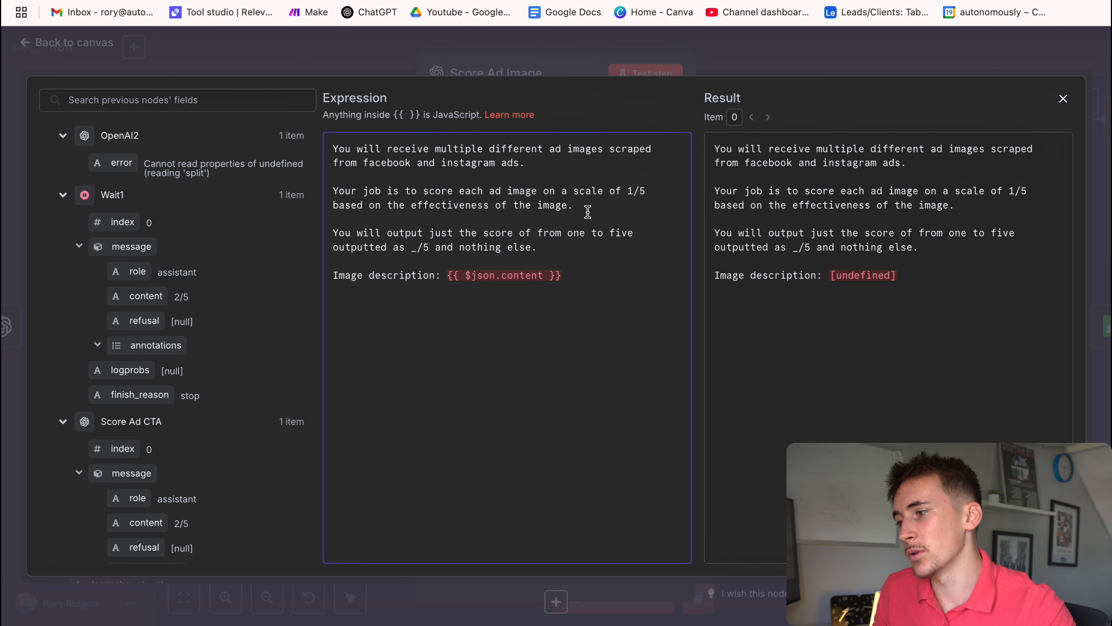
{"action": "left_click", "coordinate": [767, 63]}
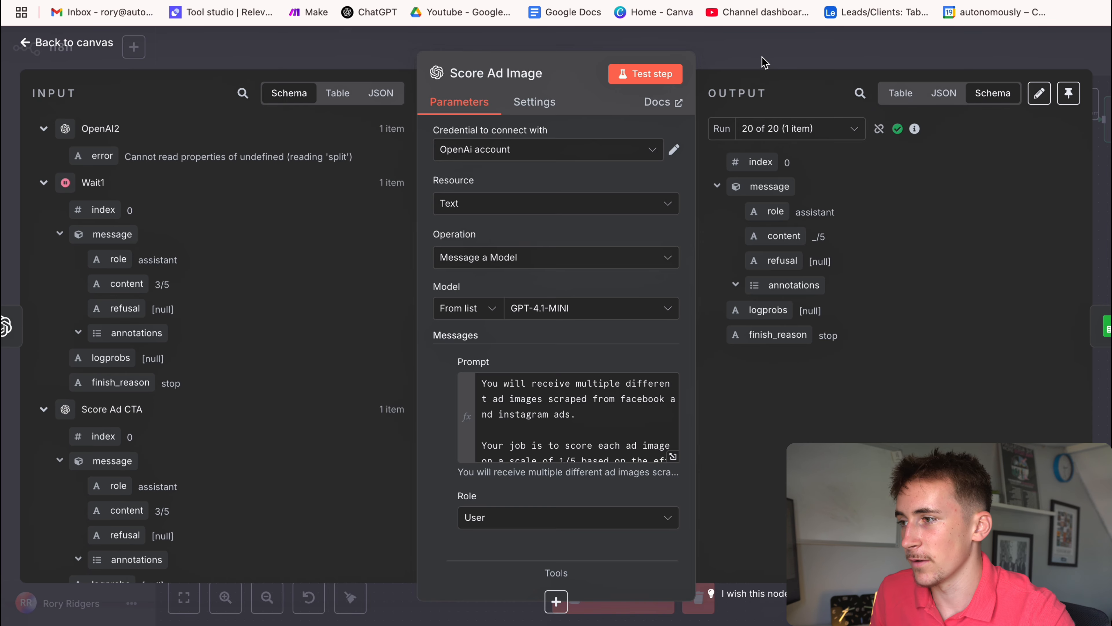
{"action": "left_click", "coordinate": [763, 58]}
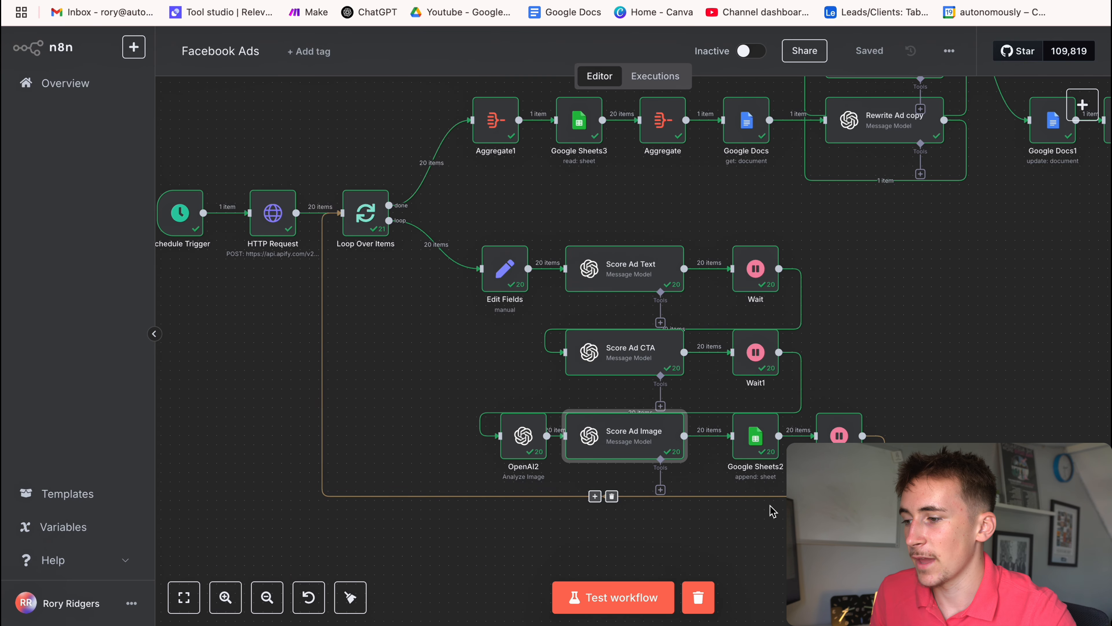
Open the Google Sheets2 node and review its manual column mapping and the values to send.
{"action": "left_click", "coordinate": [762, 449]}
{"action": "double_click", "coordinate": [762, 449]}
{"action": "scroll", "coordinate": [516, 342], "scroll_direction": "down", "scroll_amount": 8}
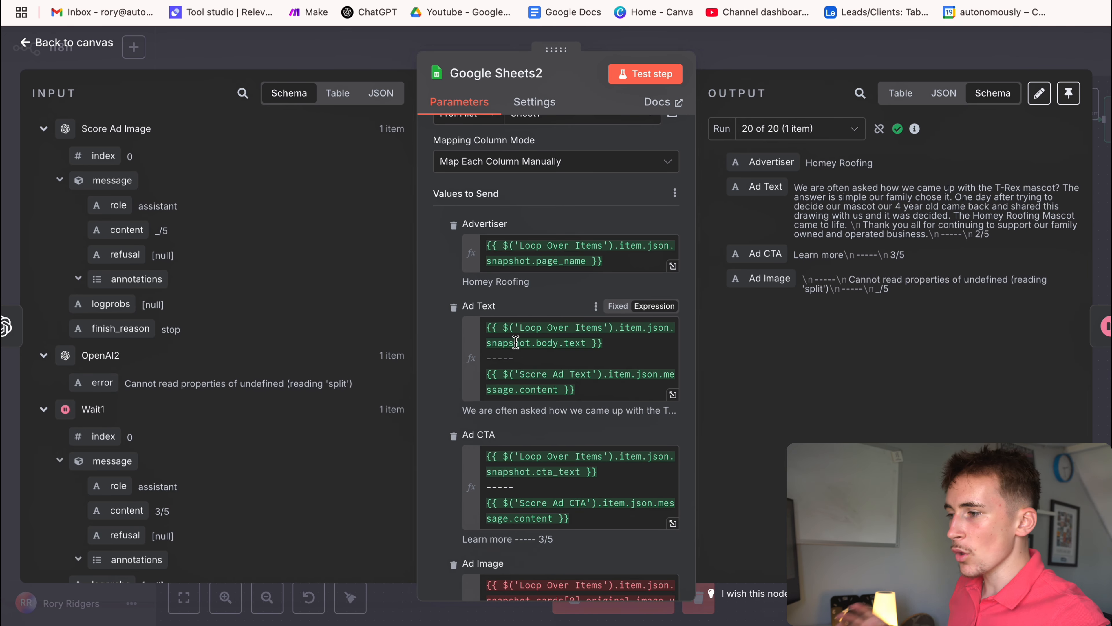
{"action": "scroll", "coordinate": [484, 272], "scroll_direction": "up", "scroll_amount": 1}
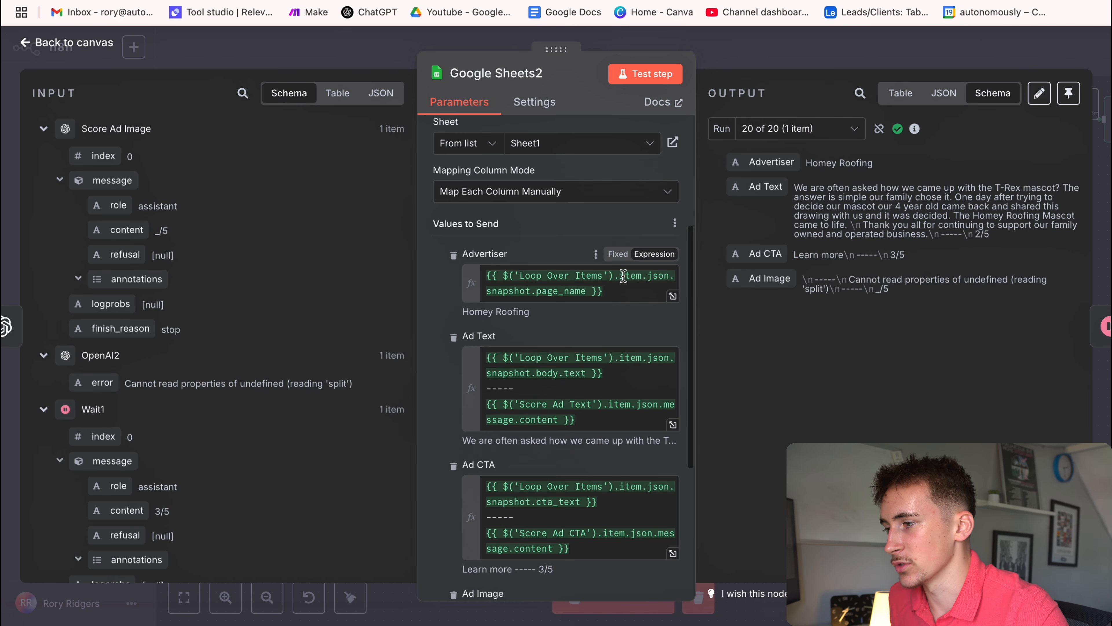
Trace the Advertiser column's page_name expression to the Loop Over Items input data and highlight its preview value.
{"action": "scroll", "coordinate": [189, 317], "scroll_direction": "down", "scroll_amount": 20}
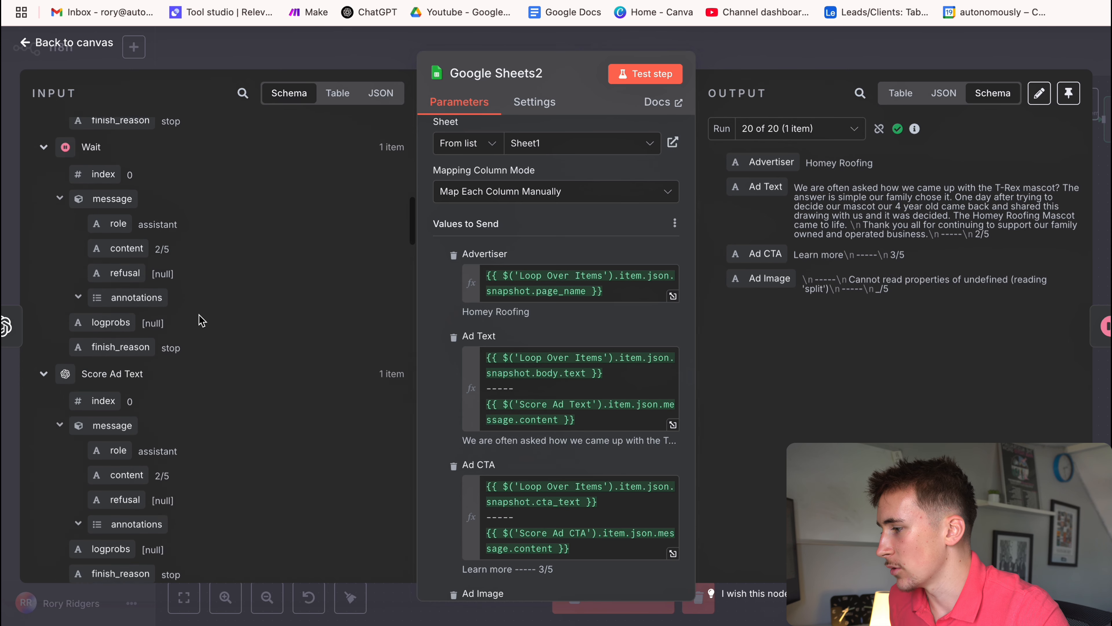
{"action": "scroll", "coordinate": [199, 320], "scroll_direction": "down", "scroll_amount": 5}
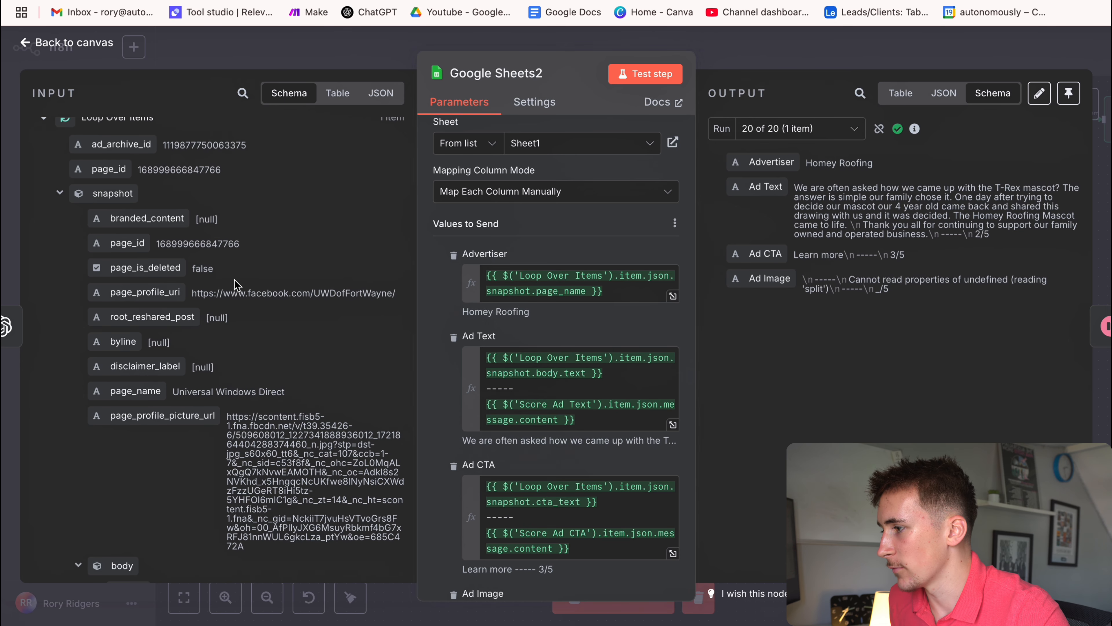
{"action": "scroll", "coordinate": [181, 248], "scroll_direction": "down", "scroll_amount": 2}
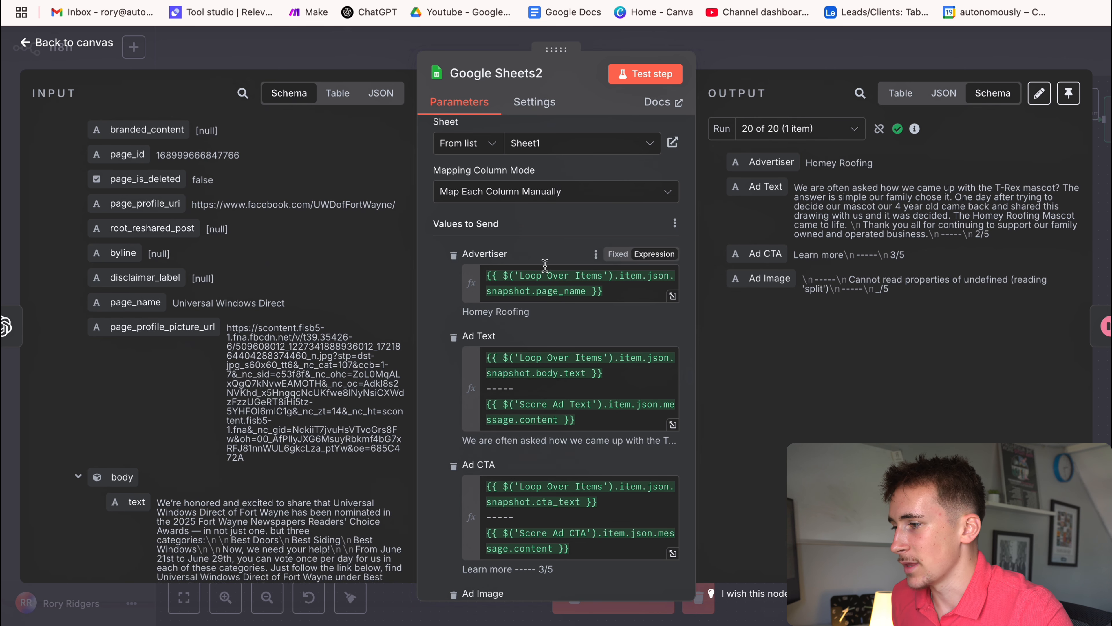
{"action": "scroll", "coordinate": [545, 265], "scroll_direction": "down", "scroll_amount": 2}
{"action": "left_click_drag", "start_coordinate": [465, 245], "coordinate": [539, 253]}
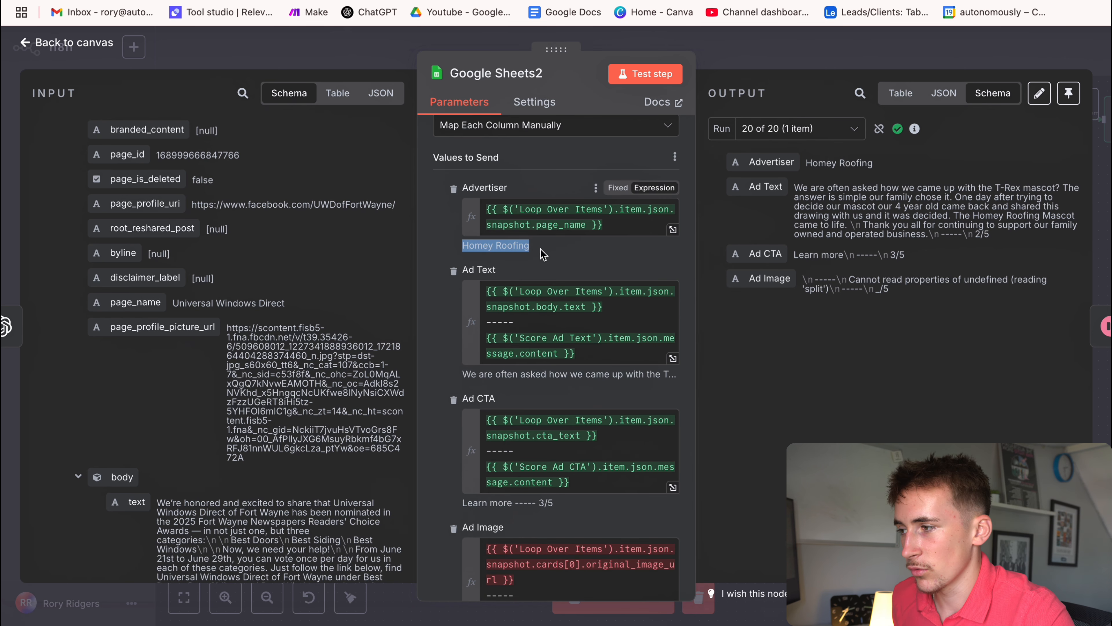
{"action": "left_click", "coordinate": [542, 254]}
Examine the Ad Text column's expression and locate its body text and Score Ad Text content fields in the input data.
{"action": "scroll", "coordinate": [553, 255], "scroll_direction": "down", "scroll_amount": 1}
{"action": "left_click", "coordinate": [602, 293]}
{"action": "scroll", "coordinate": [239, 291], "scroll_direction": "down", "scroll_amount": 1}
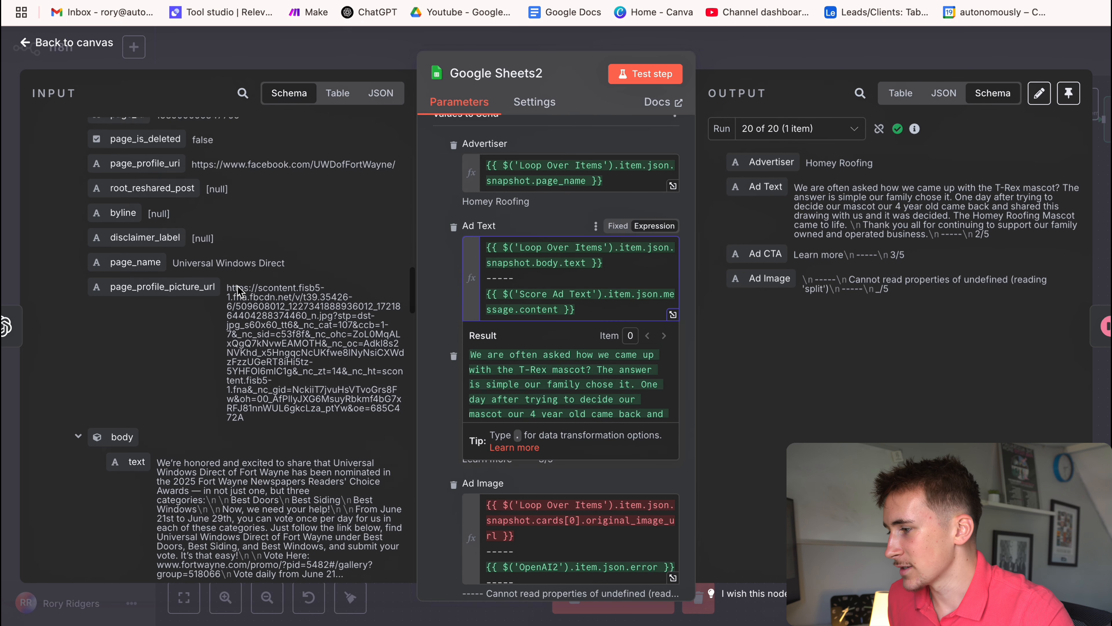
{"action": "scroll", "coordinate": [237, 285], "scroll_direction": "down", "scroll_amount": 2}
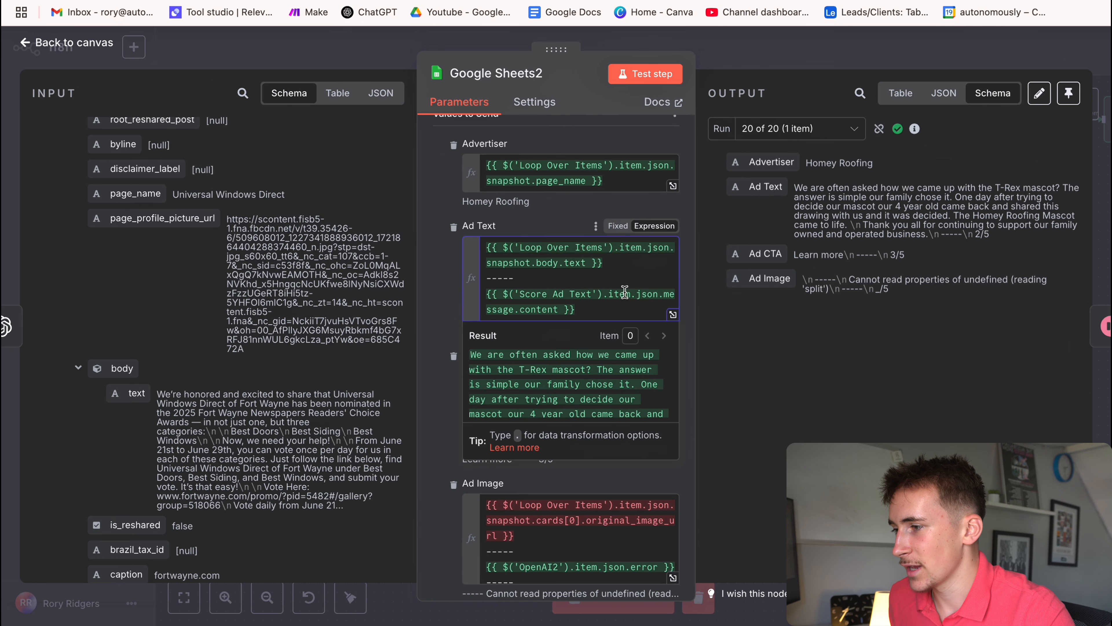
{"action": "key", "text": "Up"}
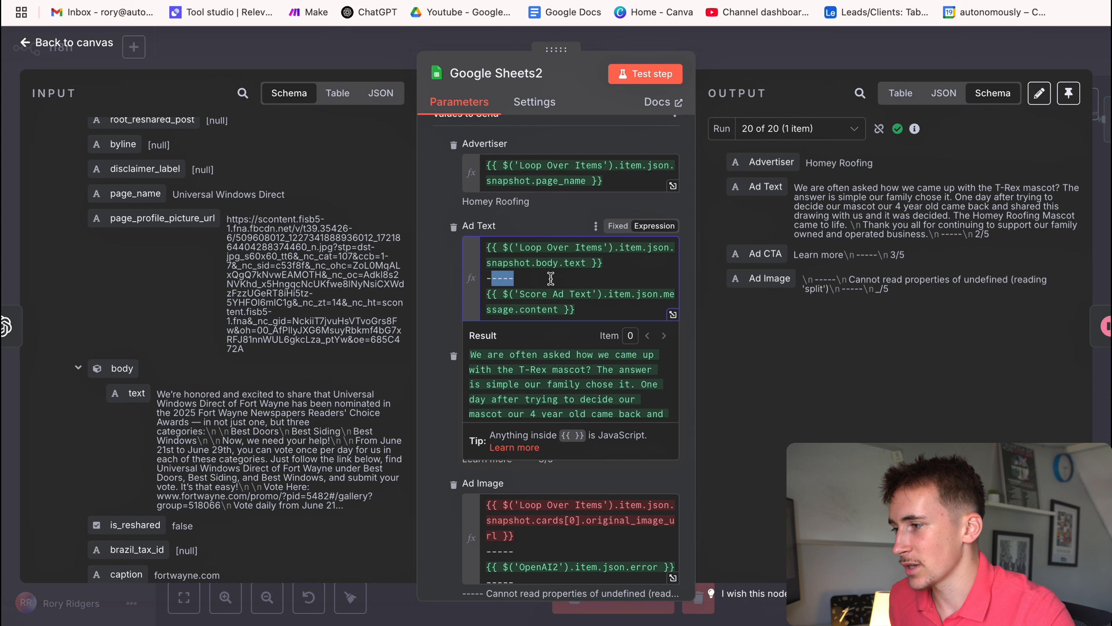
{"action": "scroll", "coordinate": [396, 268], "scroll_direction": "down", "scroll_amount": 15}
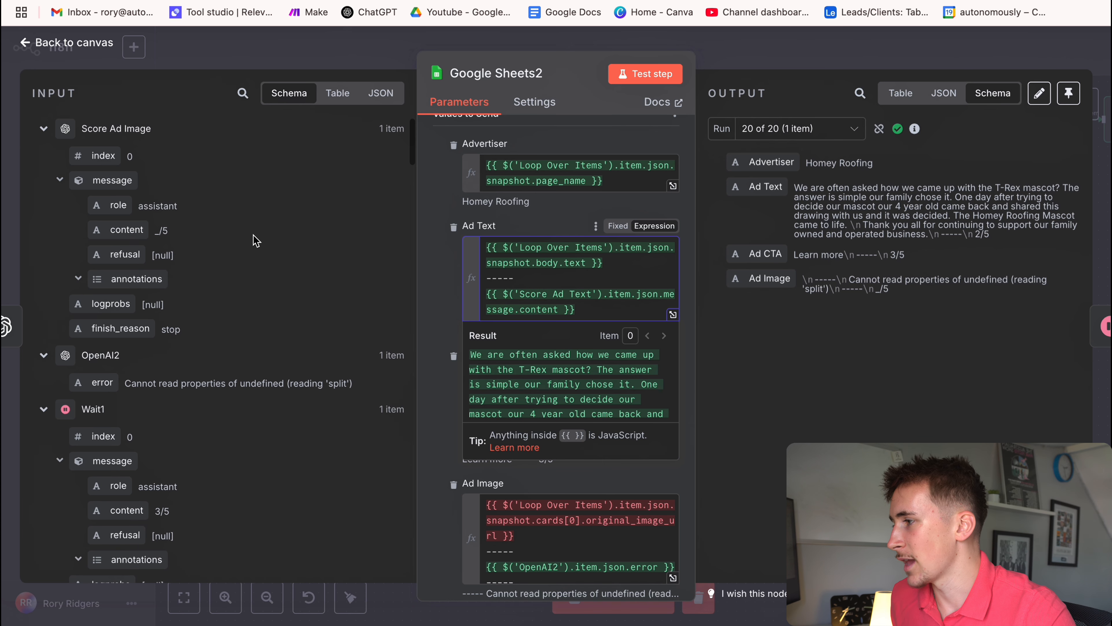
{"action": "scroll", "coordinate": [235, 263], "scroll_direction": "down", "scroll_amount": 10}
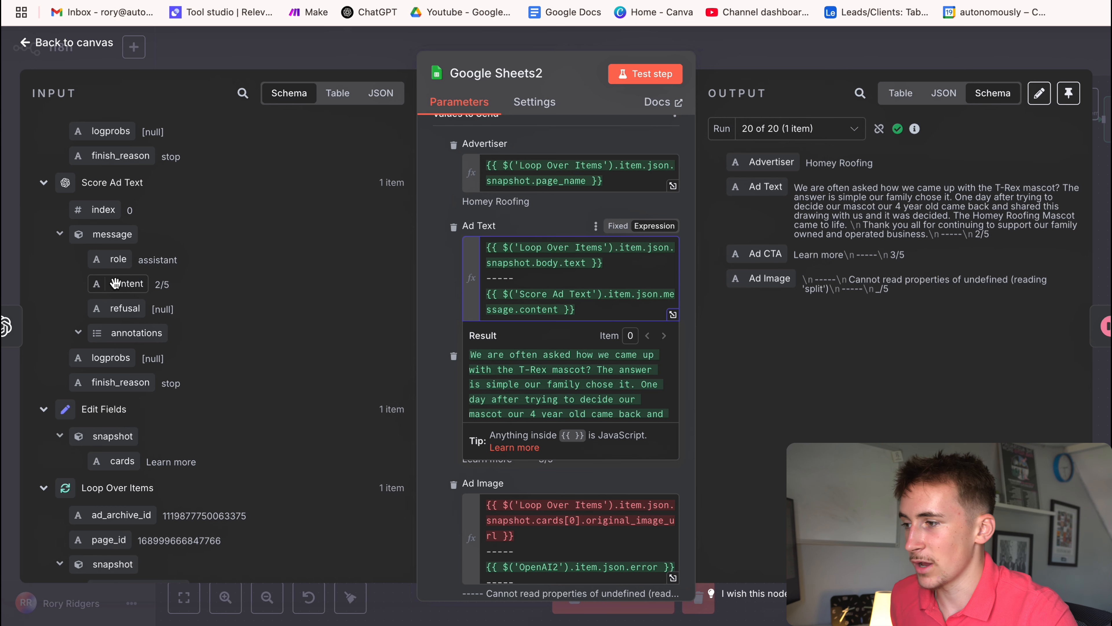
{"action": "left_click", "coordinate": [447, 291]}
Review the Ad CTA and Ad Image column expressions, including their score references and the OpenAI2 reference.
{"action": "scroll", "coordinate": [463, 286], "scroll_direction": "down", "scroll_amount": 3}
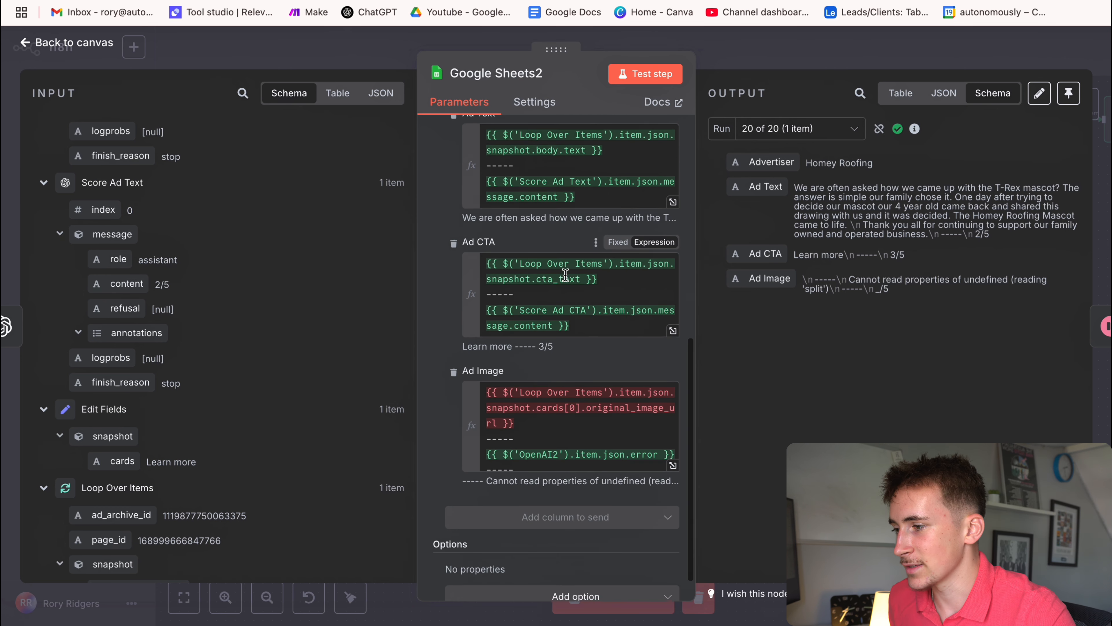
{"action": "scroll", "coordinate": [566, 273], "scroll_direction": "down", "scroll_amount": 1}
{"action": "scroll", "coordinate": [543, 372], "scroll_direction": "down", "scroll_amount": 1}
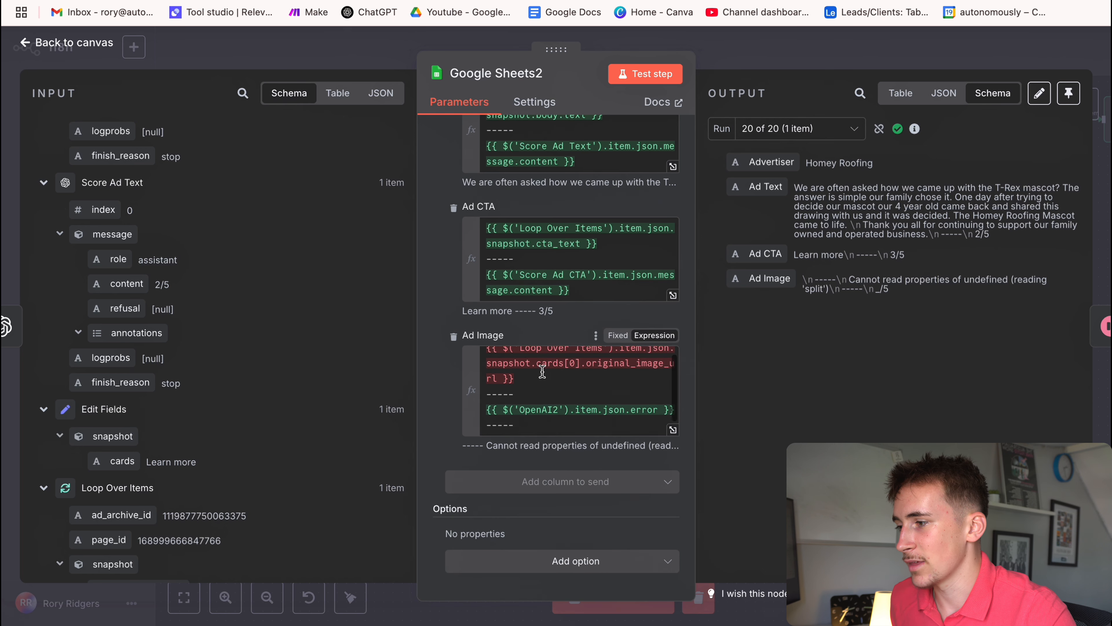
{"action": "scroll", "coordinate": [543, 390], "scroll_direction": "down", "scroll_amount": 1}
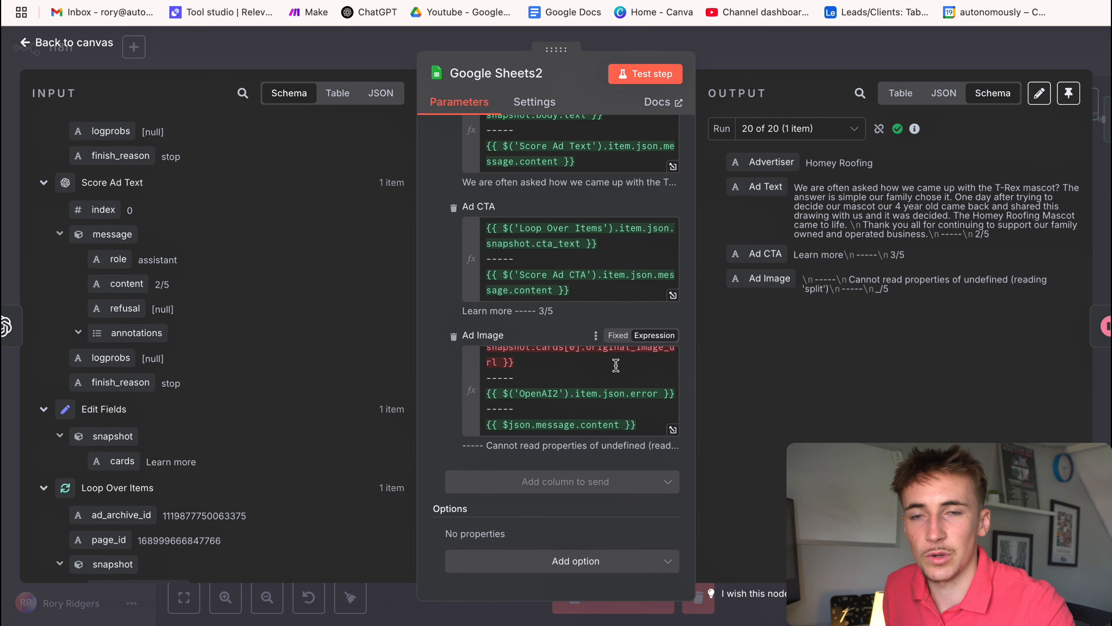
Close the Google Sheets2 node and review how the Aggregate1 node combines all item data into a single list.
{"action": "key", "text": "Escape"}
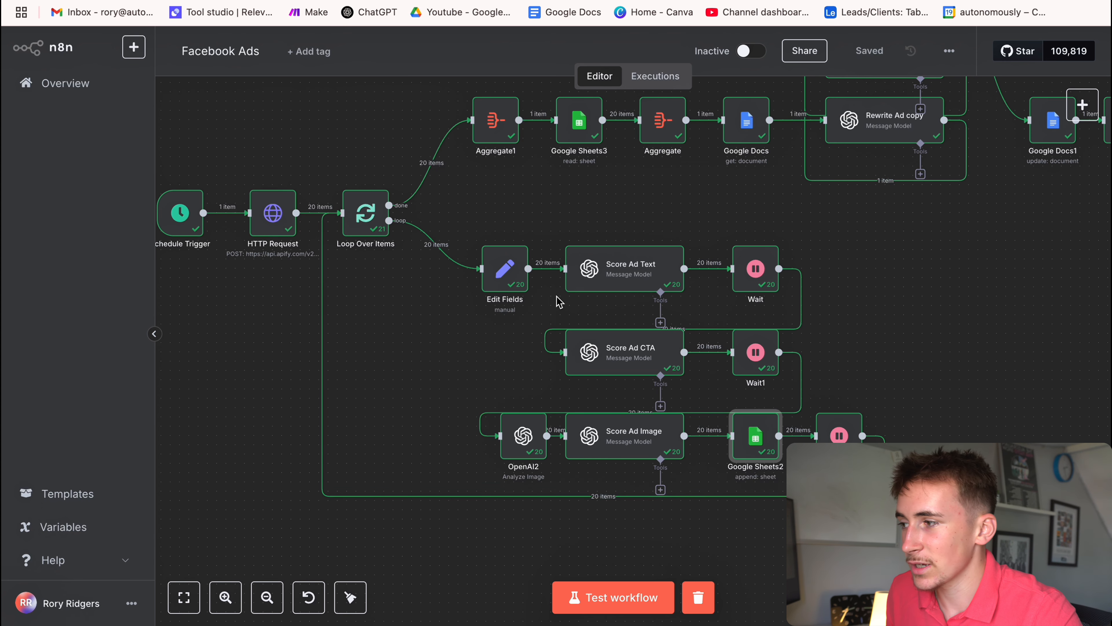
{"action": "scroll", "coordinate": [399, 206], "scroll_direction": "up", "scroll_amount": 2}
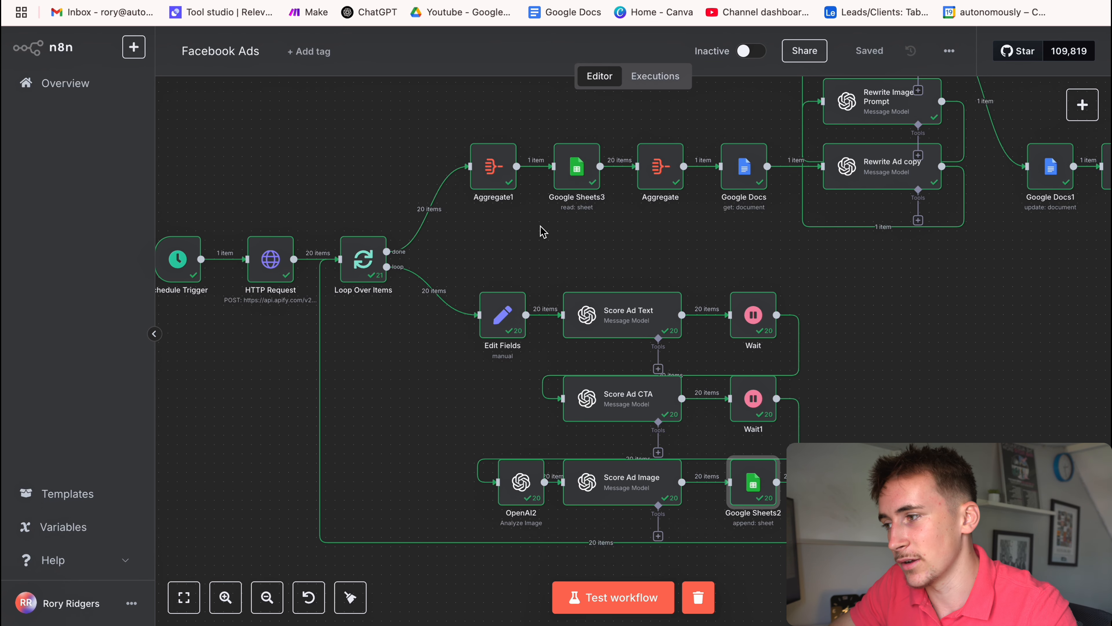
{"action": "double_click", "coordinate": [495, 173]}
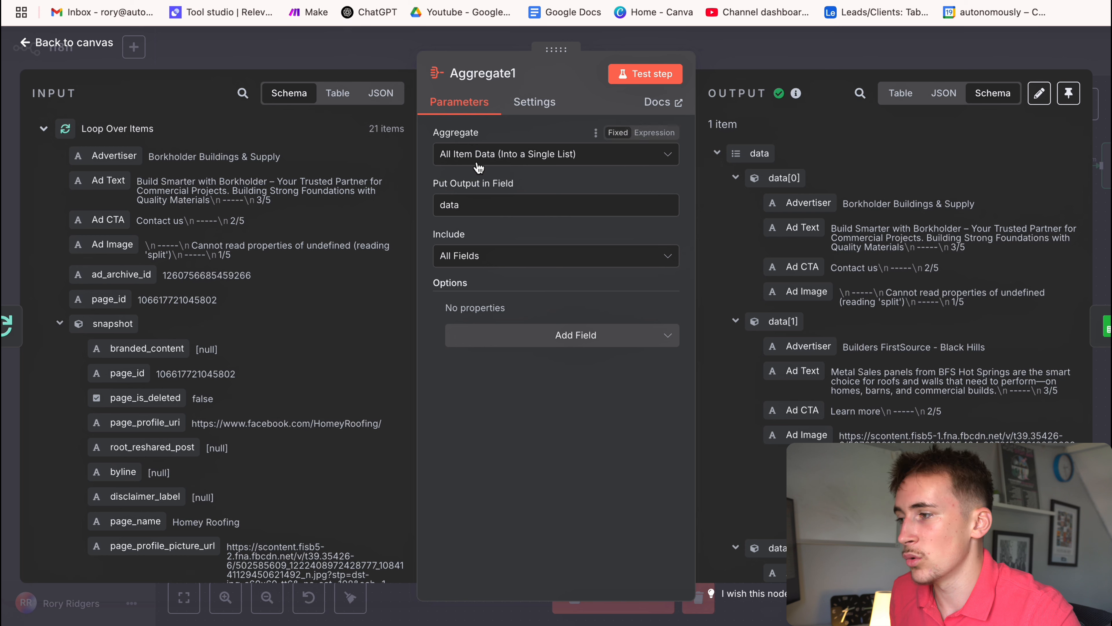
{"action": "key", "text": "Escape"}
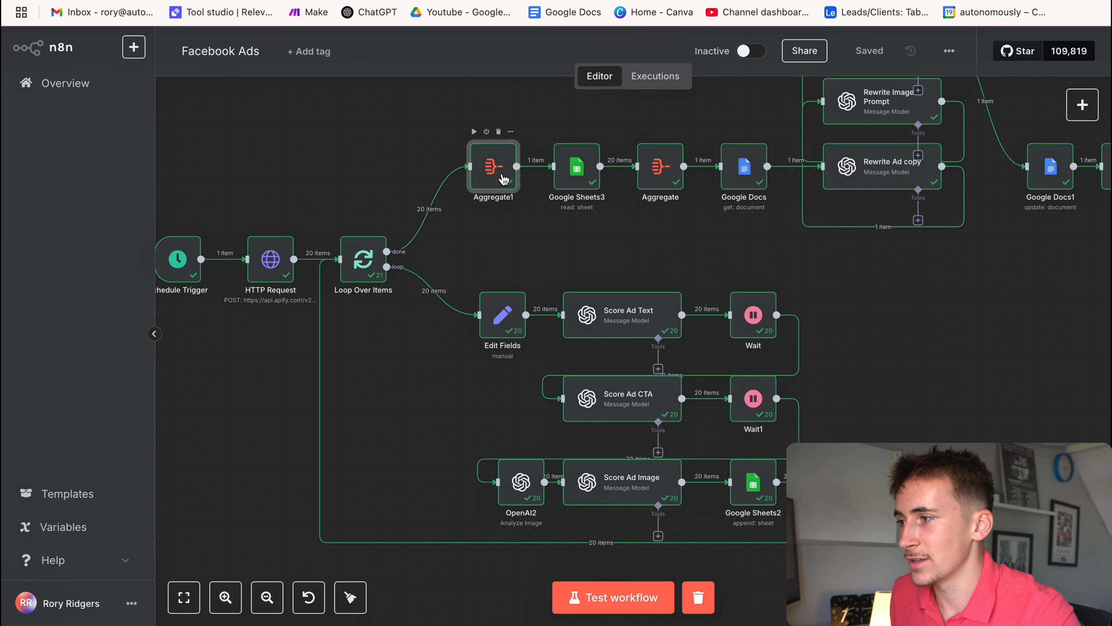
Review the Google Sheets3 node's Get Row(s) setup for Sheet1 of AD Analysis and highlight its output item count.
{"action": "double_click", "coordinate": [578, 173]}
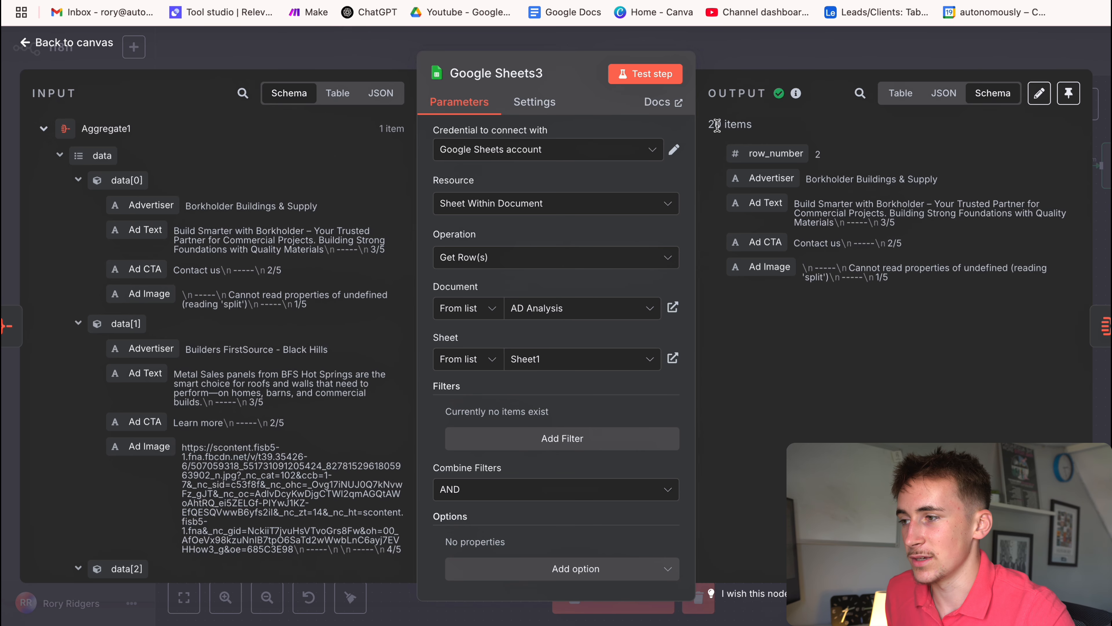
{"action": "left_click_drag", "start_coordinate": [709, 125], "coordinate": [751, 125]}
{"action": "left_click", "coordinate": [764, 124]}
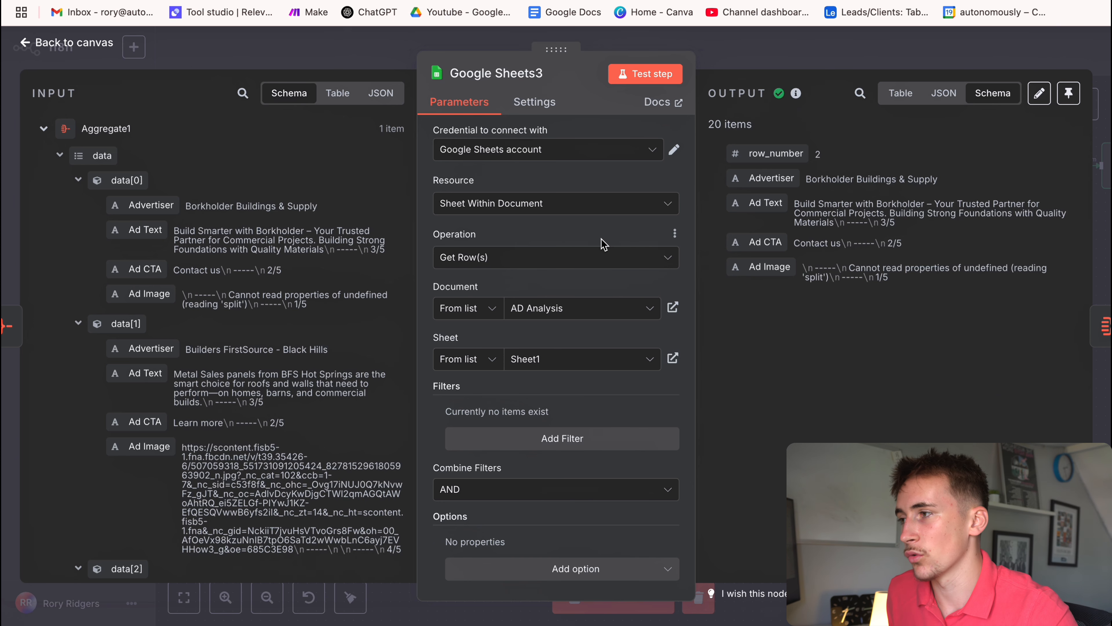
{"action": "left_click", "coordinate": [479, 1]}
{"action": "scroll", "coordinate": [325, 336], "scroll_direction": "down", "scroll_amount": 10}
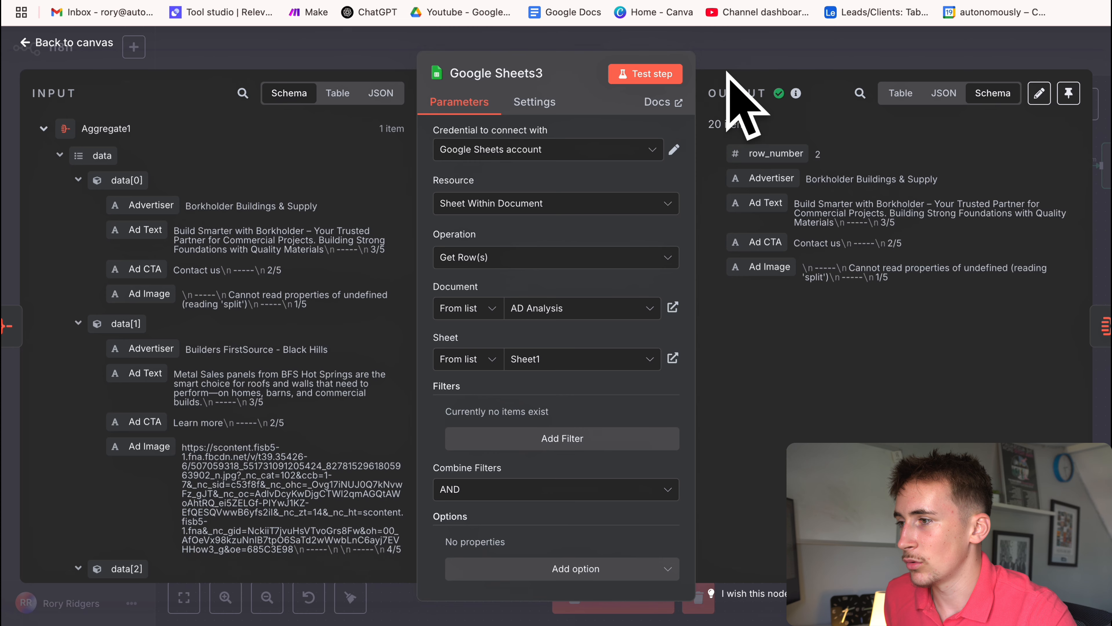
{"action": "left_click", "coordinate": [760, 62]}
{"action": "scroll", "coordinate": [644, 220], "scroll_direction": "up", "scroll_amount": 1}
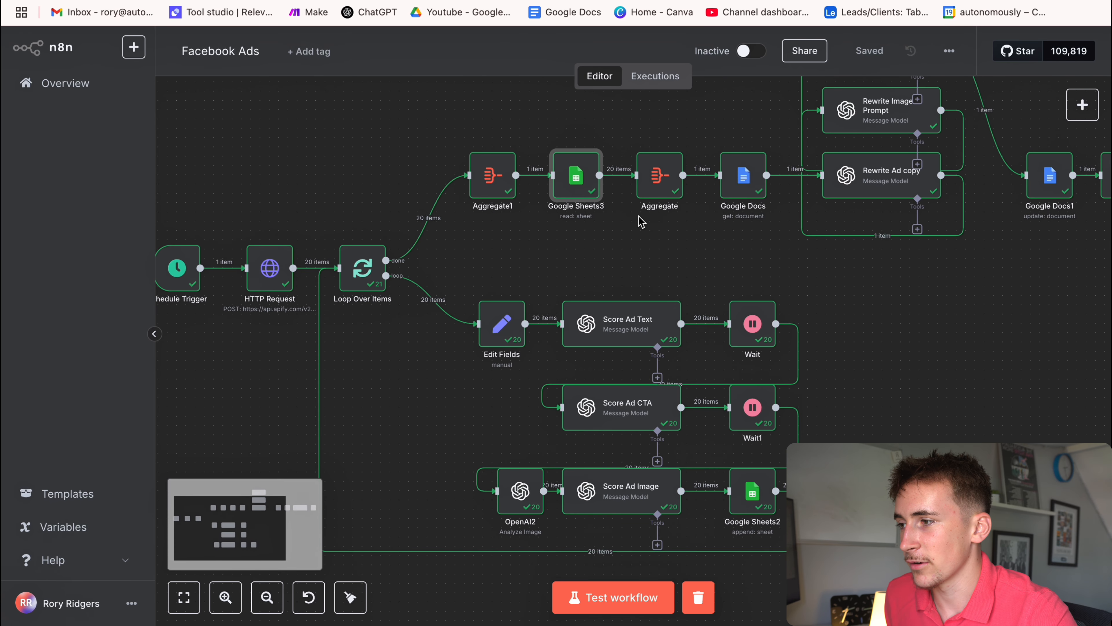
Review the Aggregate node's settings for combining the Google Sheets3 rows into one list in the data field.
{"action": "mouse_move", "coordinate": [622, 173]}
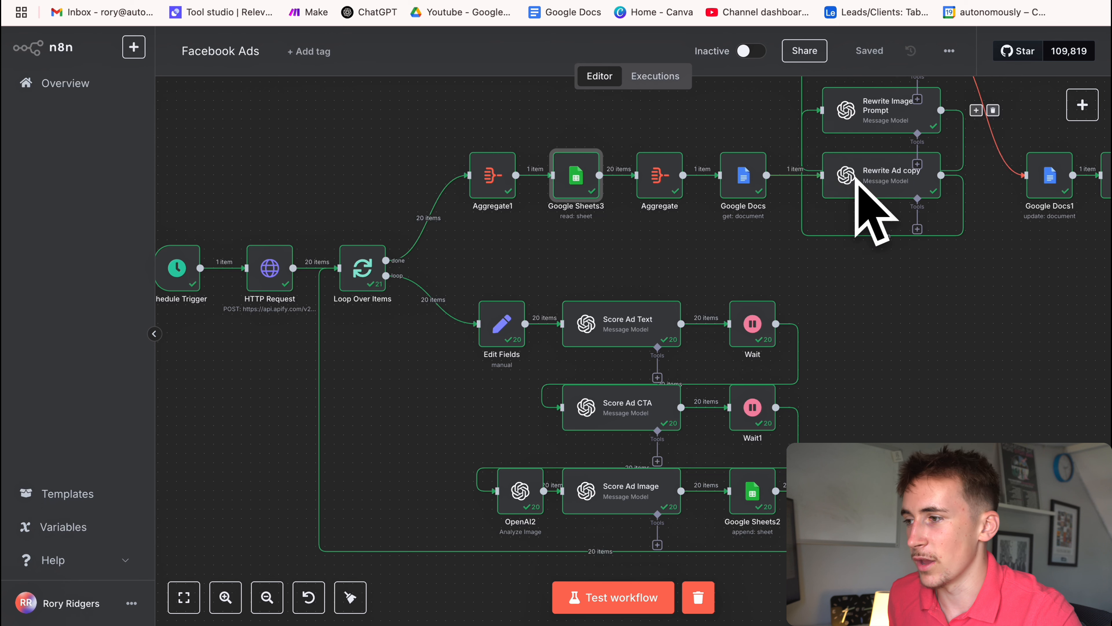
{"action": "double_click", "coordinate": [663, 179]}
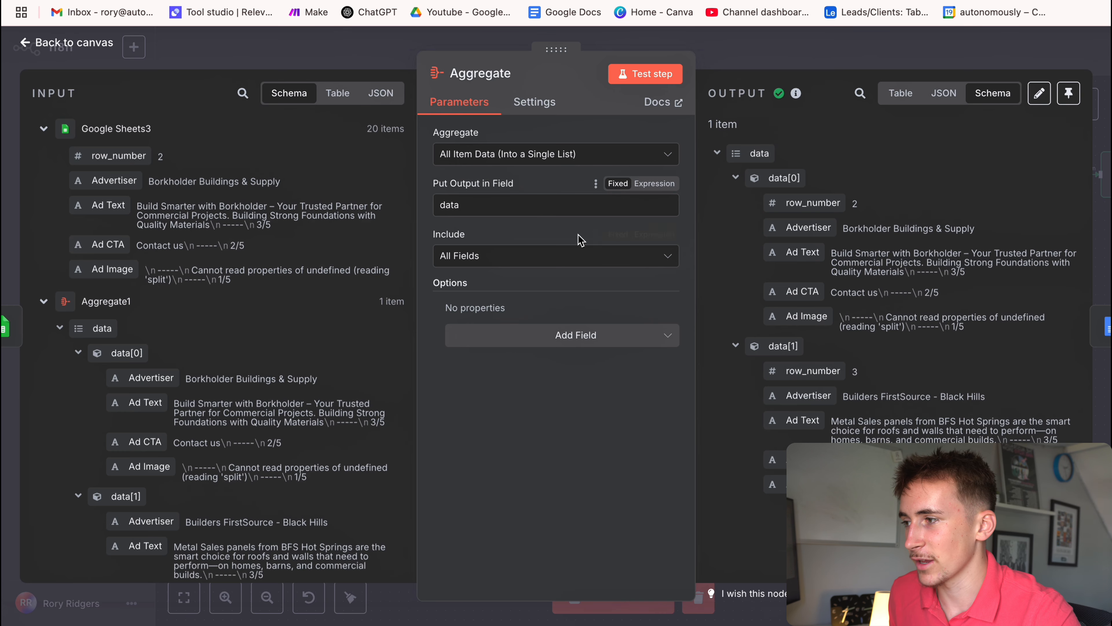
{"action": "left_click", "coordinate": [785, 36]}
Review the Google Docs node's Get operation, view the Ad Copy + CTA + Image document, and highlight the node's content output.
{"action": "double_click", "coordinate": [729, 172]}
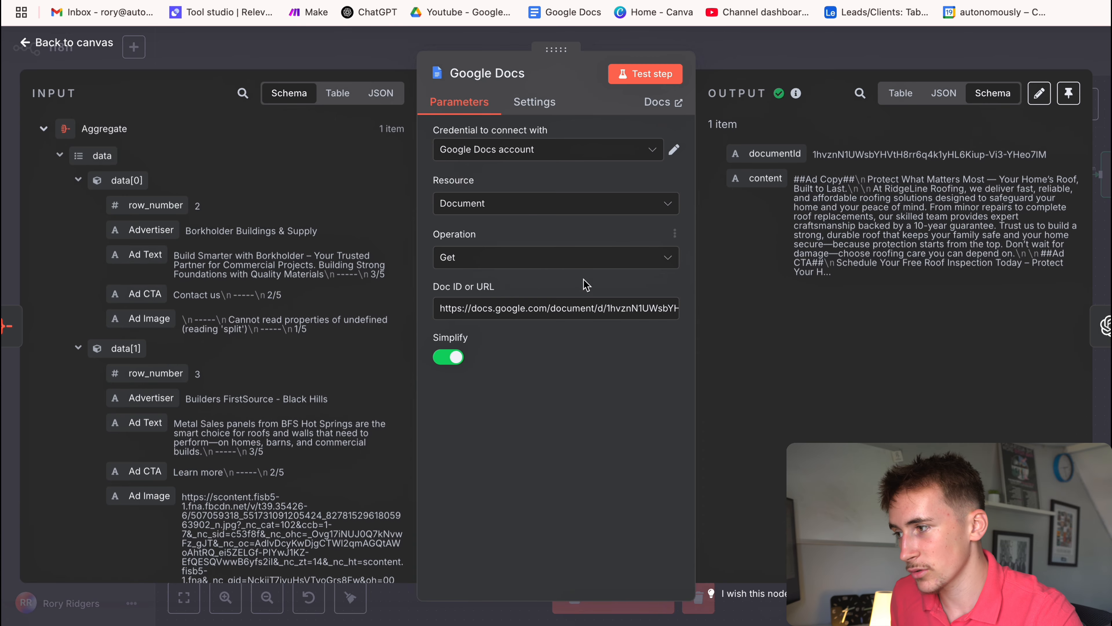
{"action": "left_click", "coordinate": [350, 0]}
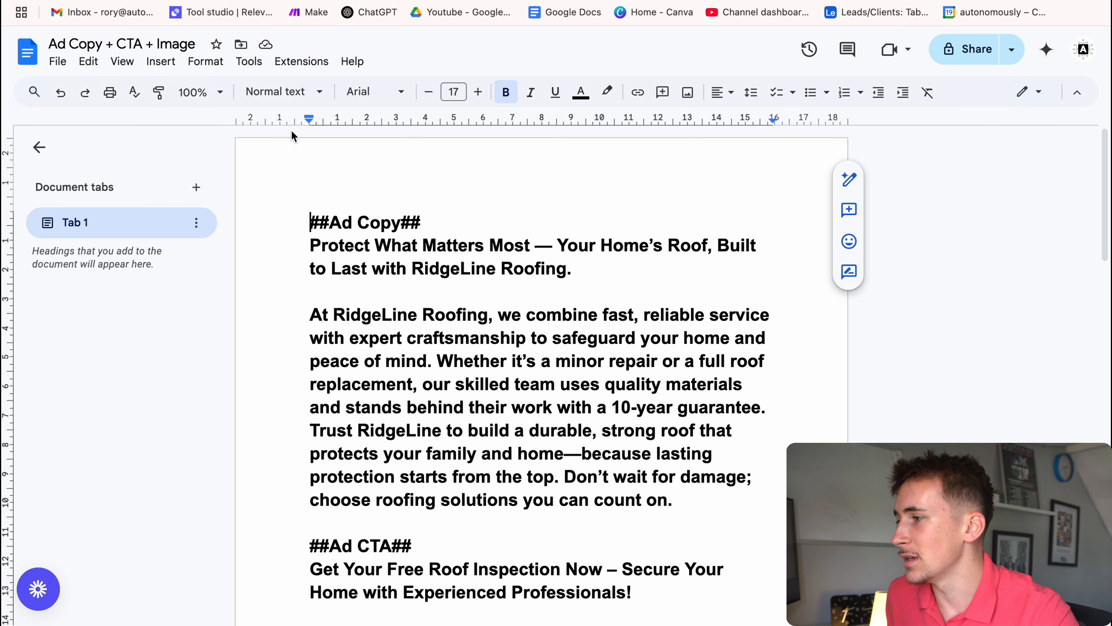
{"action": "left_click", "coordinate": [578, 1]}
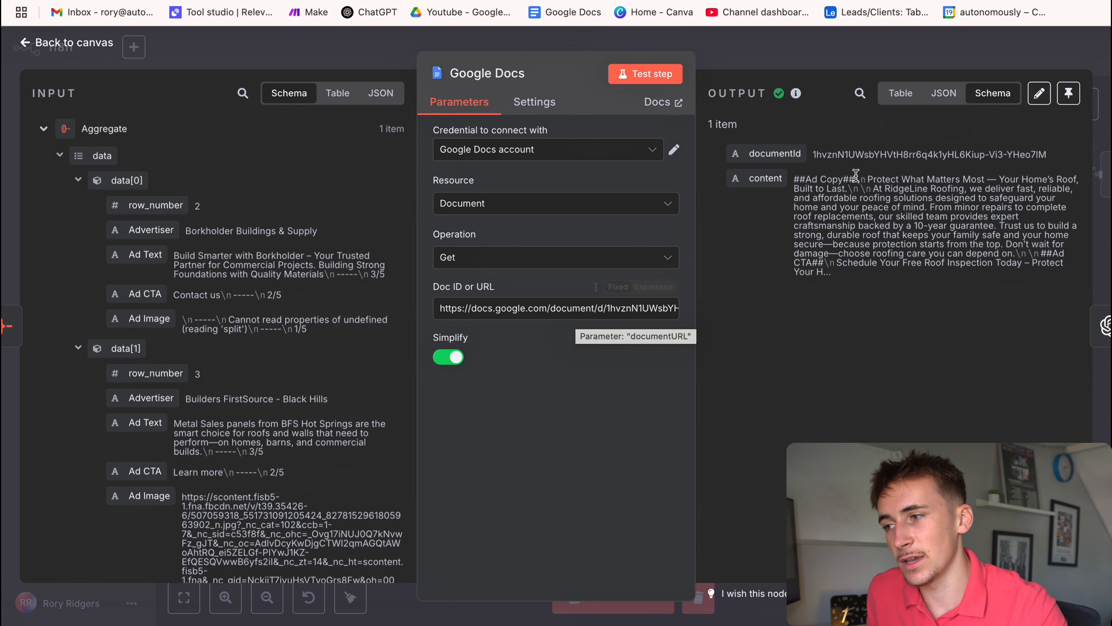
{"action": "left_click_drag", "start_coordinate": [794, 179], "coordinate": [919, 283]}
{"action": "left_click", "coordinate": [920, 283]}
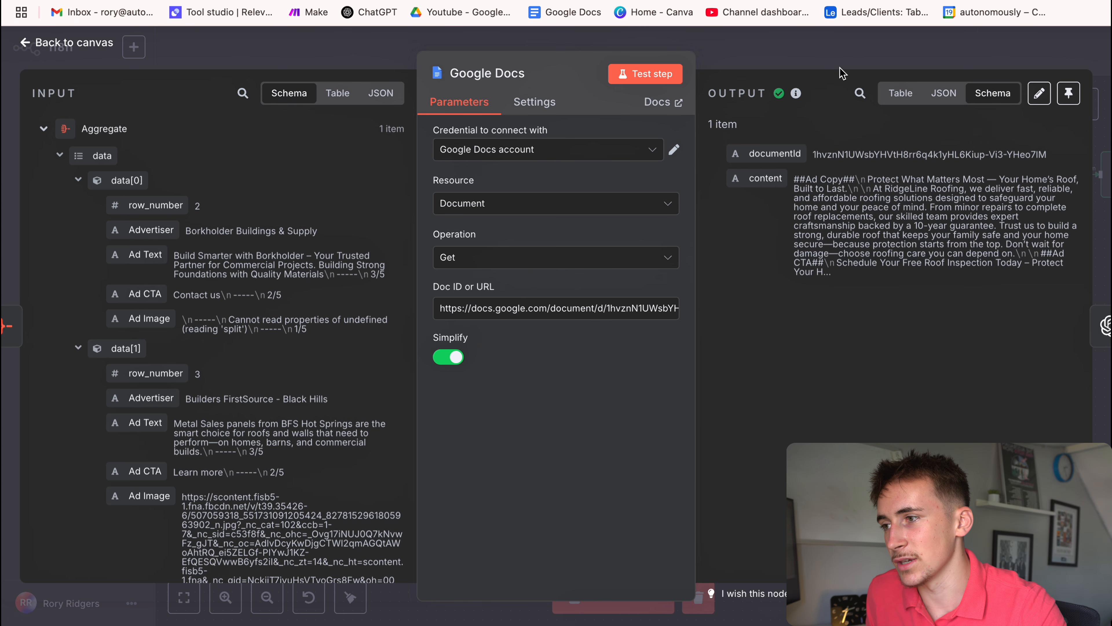
{"action": "left_click", "coordinate": [839, 61]}
Open the Rewrite Ad copy node's full prompt and highlight its opening instructions about rewriting the copy and the supplied Google Doc.
{"action": "scroll", "coordinate": [1104, 123], "scroll_direction": "right", "scroll_amount": 1}
{"action": "scroll", "coordinate": [1106, 128], "scroll_direction": "right", "scroll_amount": 1}
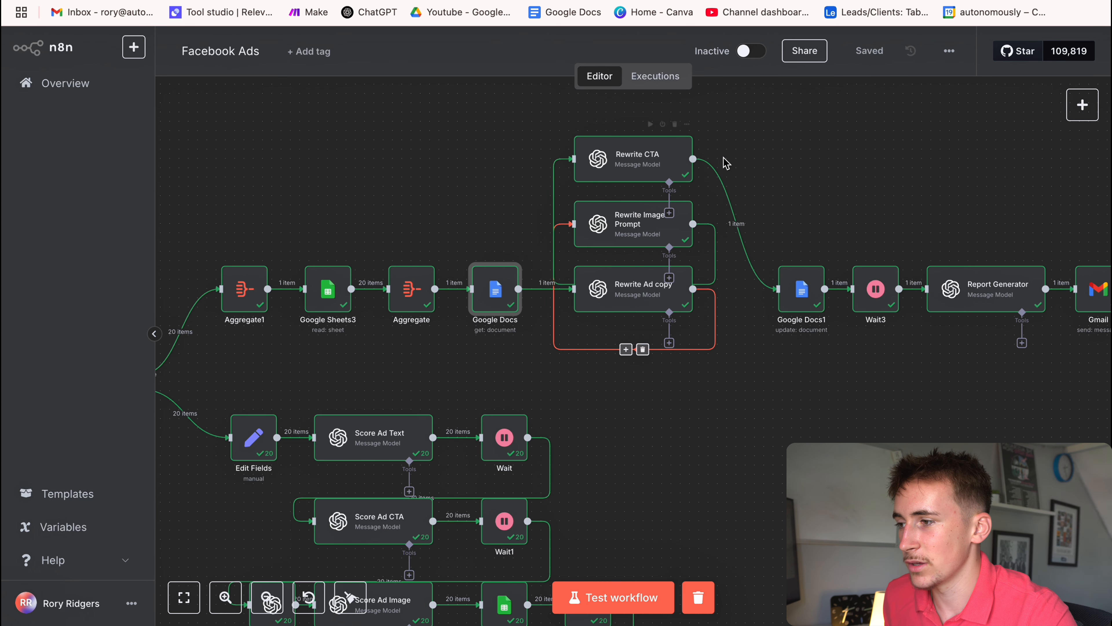
{"action": "double_click", "coordinate": [646, 298]}
{"action": "scroll", "coordinate": [547, 361], "scroll_direction": "down", "scroll_amount": 1}
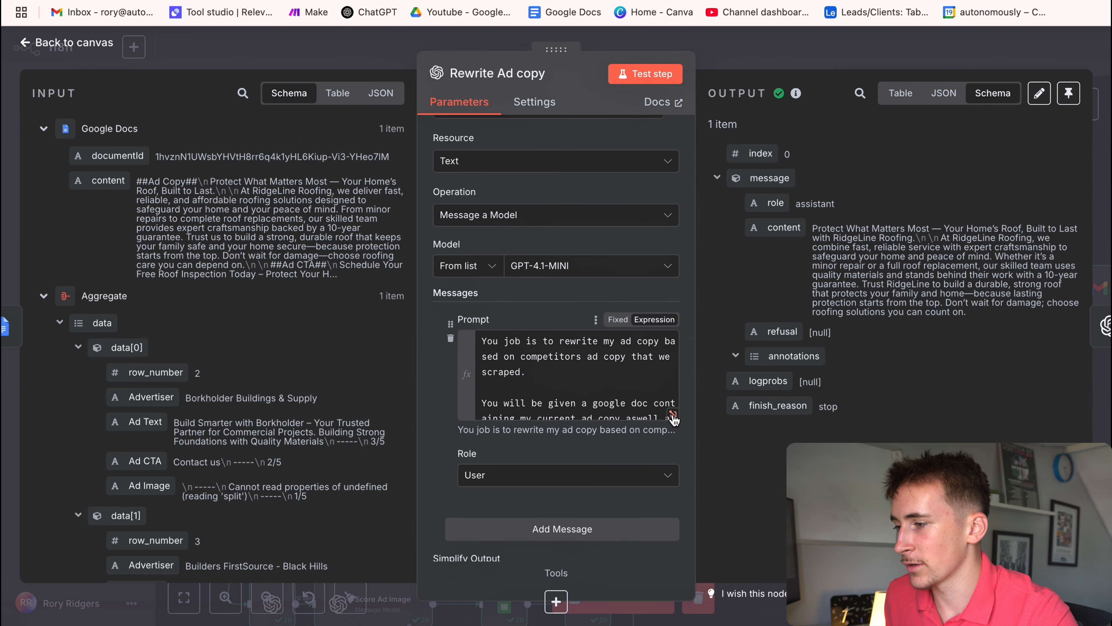
{"action": "left_click", "coordinate": [673, 418]}
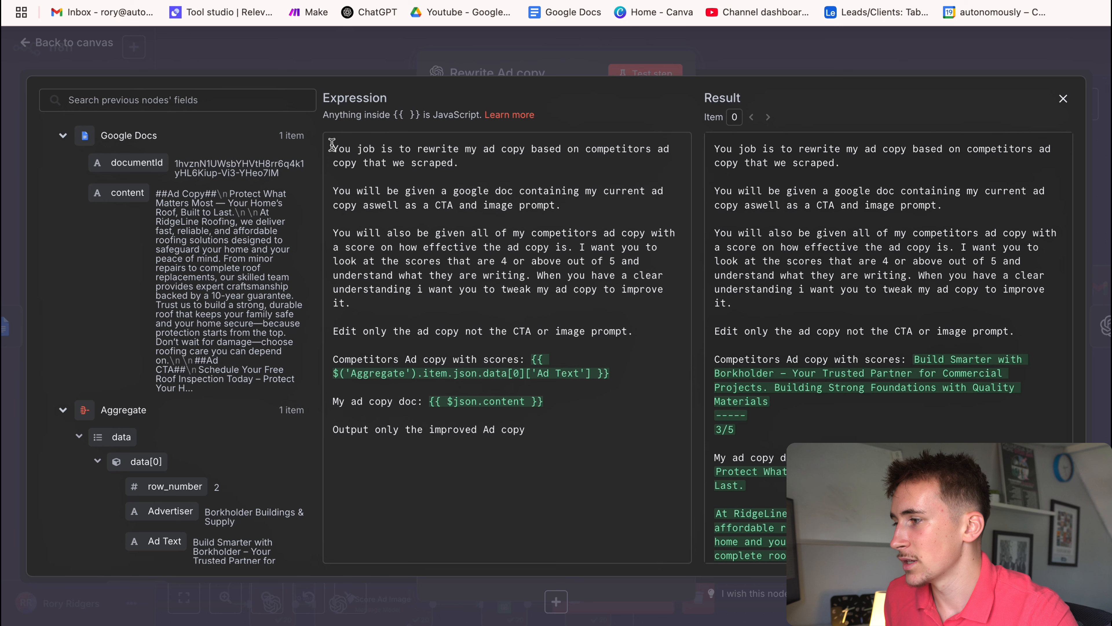
{"action": "left_click_drag", "start_coordinate": [332, 144], "coordinate": [468, 158]}
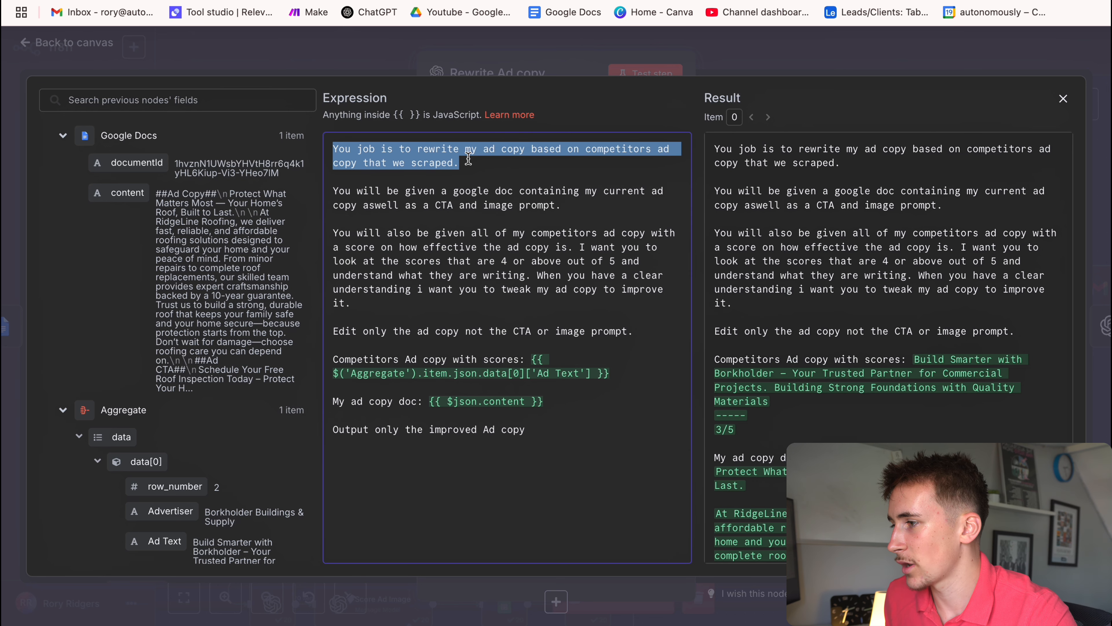
{"action": "left_click_drag", "start_coordinate": [381, 191], "coordinate": [556, 206]}
{"action": "left_click", "coordinate": [575, 204]}
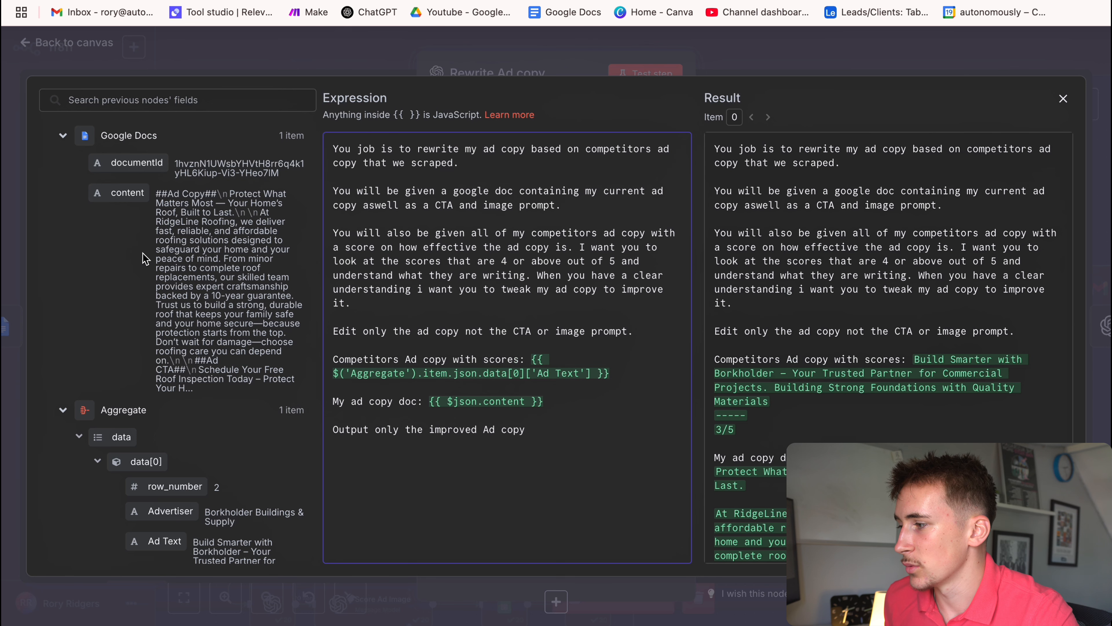
Look through the Aggregate and Google Sheets3 fields available to the Rewrite Ad copy prompt, then return to the canvas.
{"action": "scroll", "coordinate": [141, 257], "scroll_direction": "down", "scroll_amount": 15}
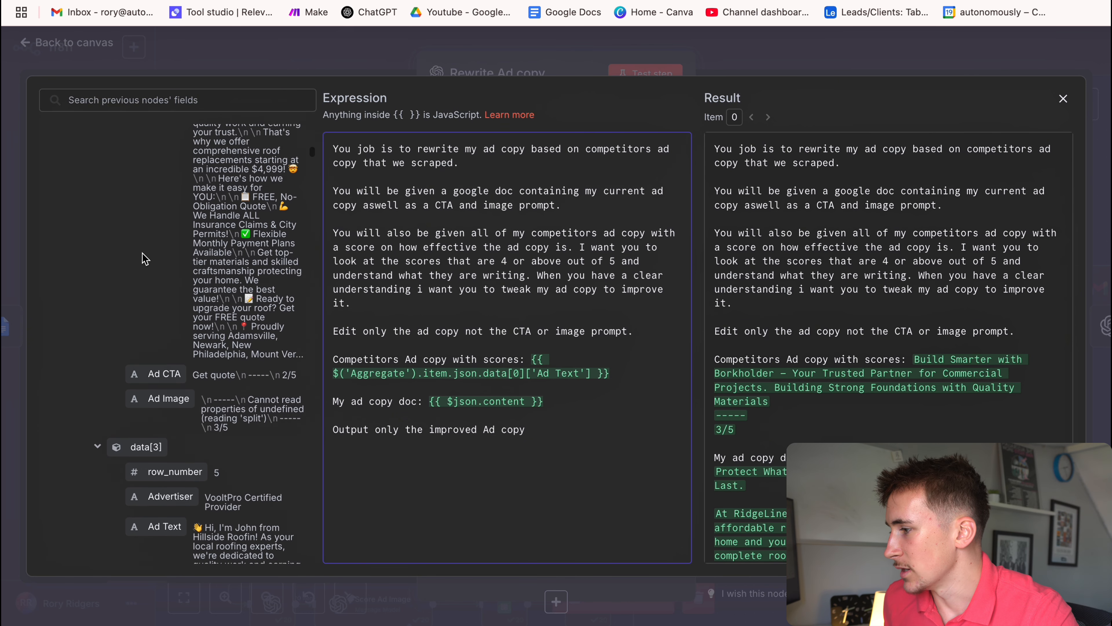
{"action": "scroll", "coordinate": [145, 258], "scroll_direction": "down", "scroll_amount": 15}
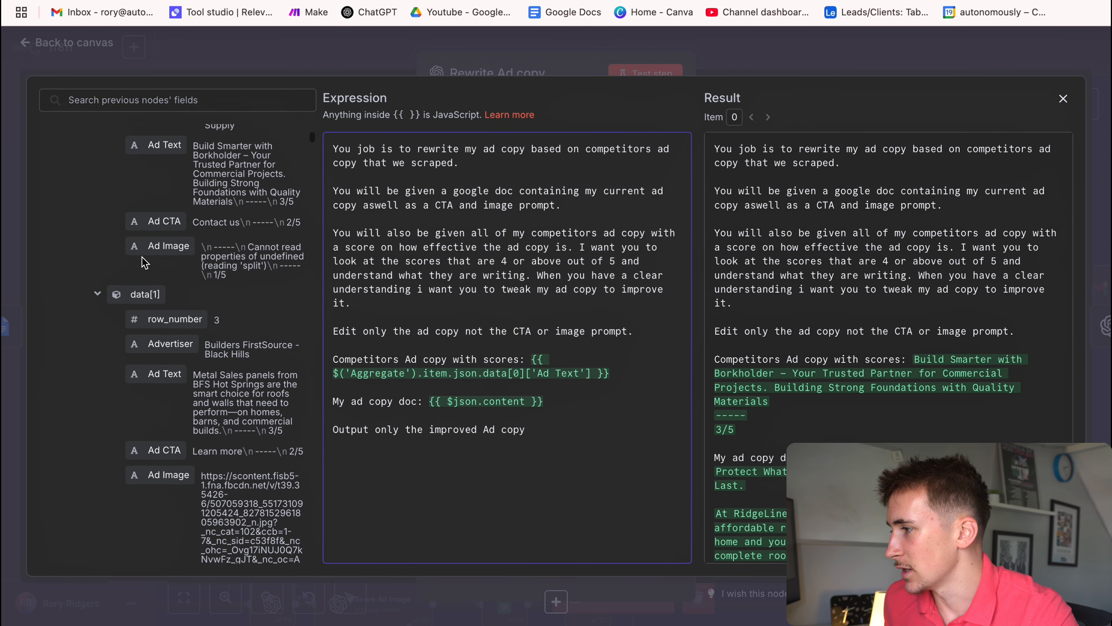
{"action": "scroll", "coordinate": [145, 265], "scroll_direction": "down", "scroll_amount": 15}
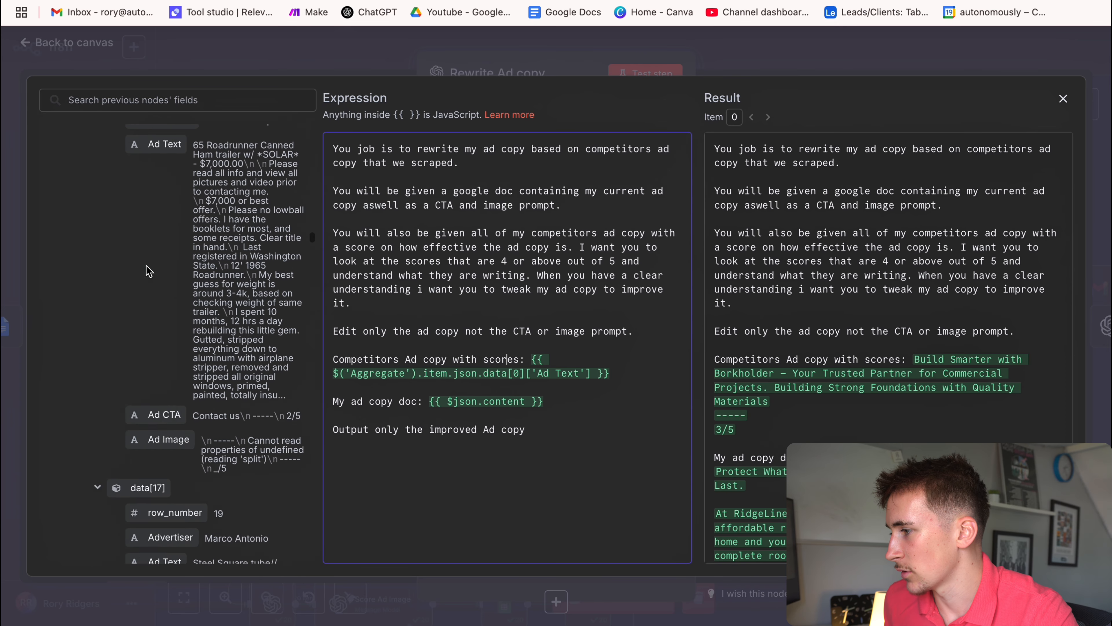
{"action": "scroll", "coordinate": [146, 267], "scroll_direction": "down", "scroll_amount": 12}
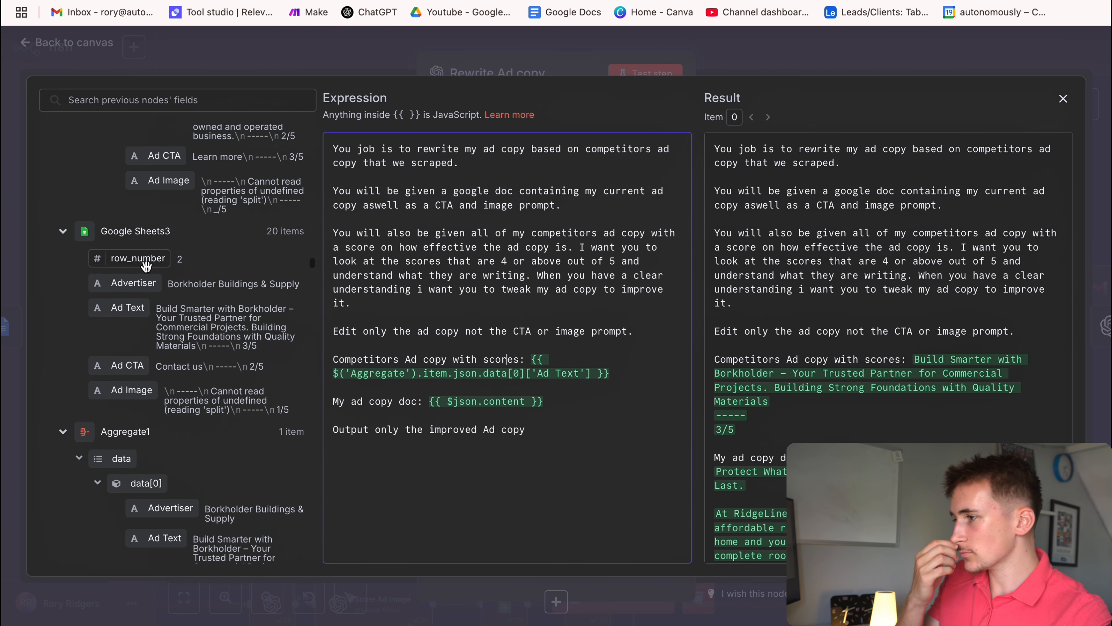
{"action": "scroll", "coordinate": [197, 232], "scroll_direction": "up", "scroll_amount": 2}
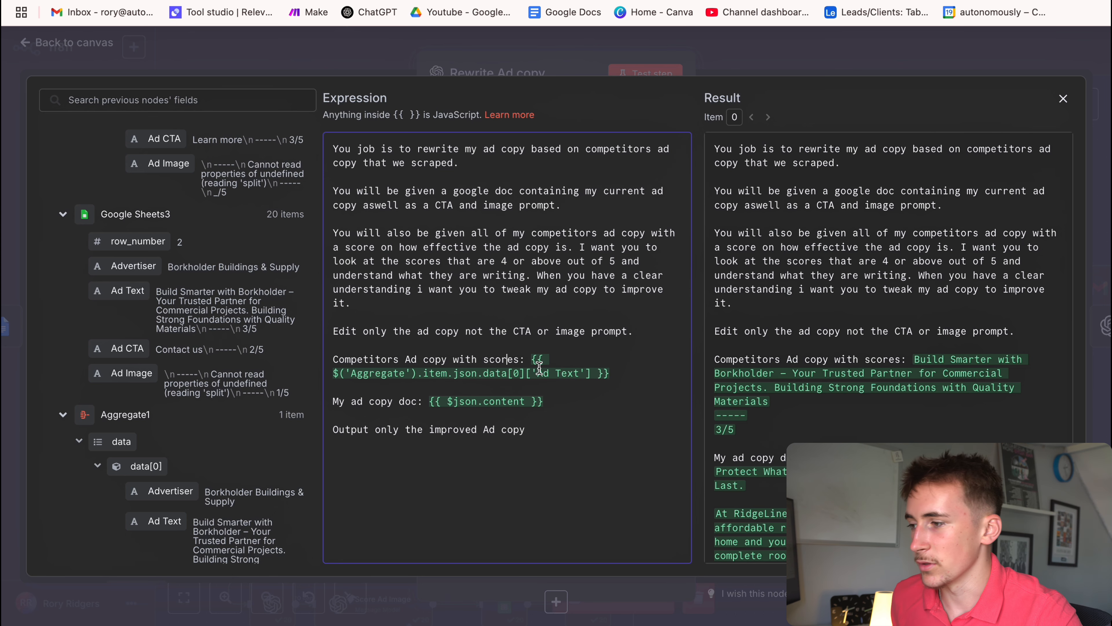
{"action": "scroll", "coordinate": [145, 303], "scroll_direction": "up", "scroll_amount": 10}
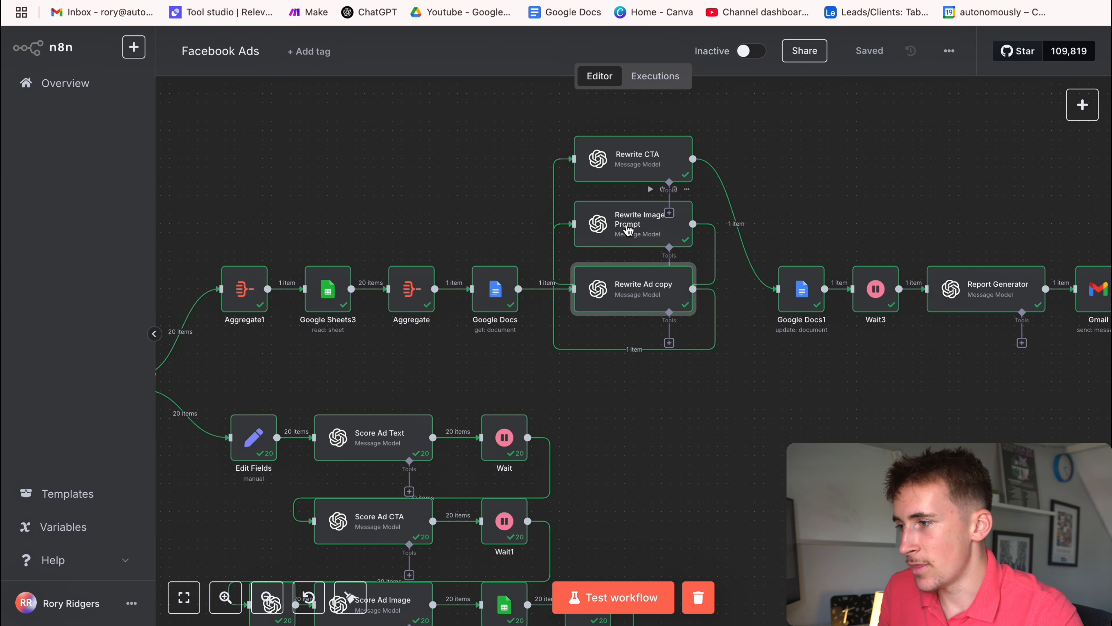
Review the Rewrite Image Prompt node's full prompt, including its Aggregate Ad Image and Google Docs content references.
{"action": "double_click", "coordinate": [597, 222]}
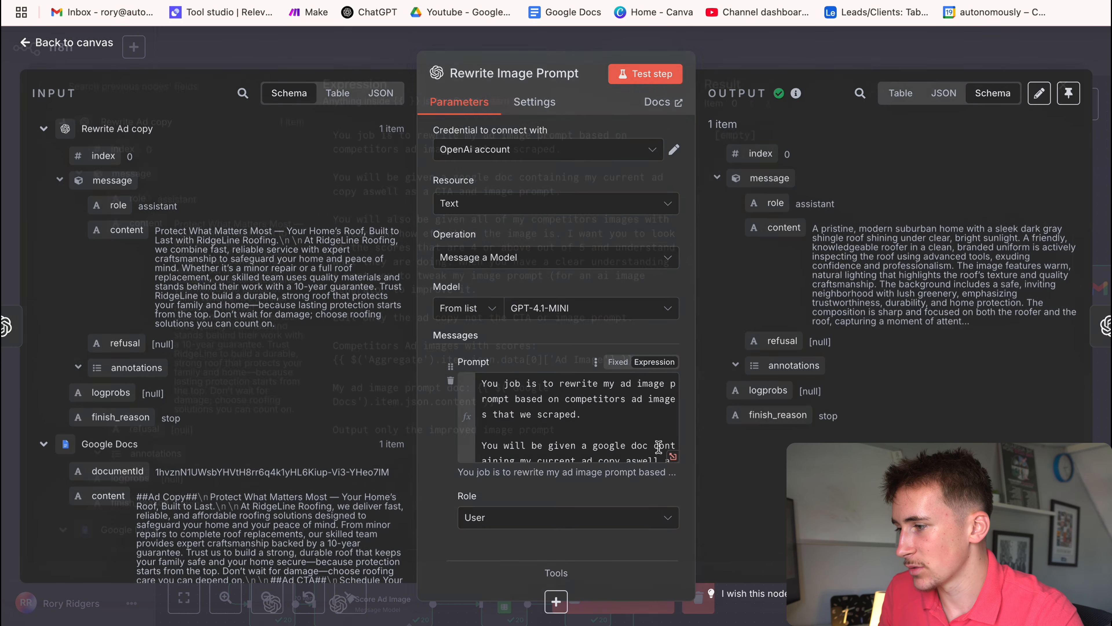
{"action": "left_click", "coordinate": [673, 457]}
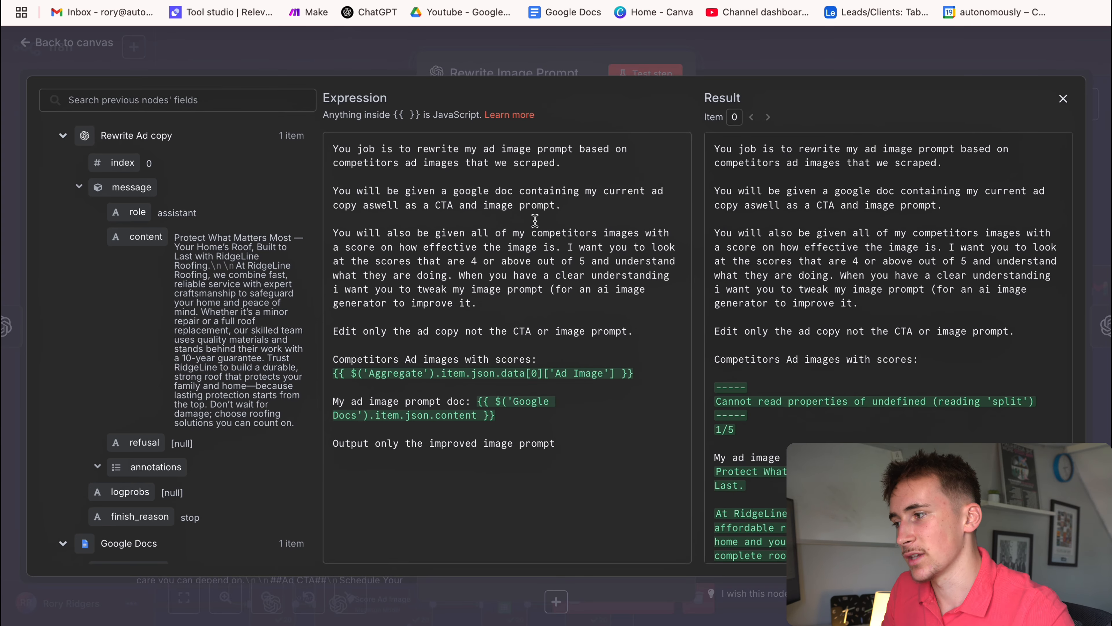
{"action": "key", "text": "Escape"}
{"action": "key", "text": "Escape"}
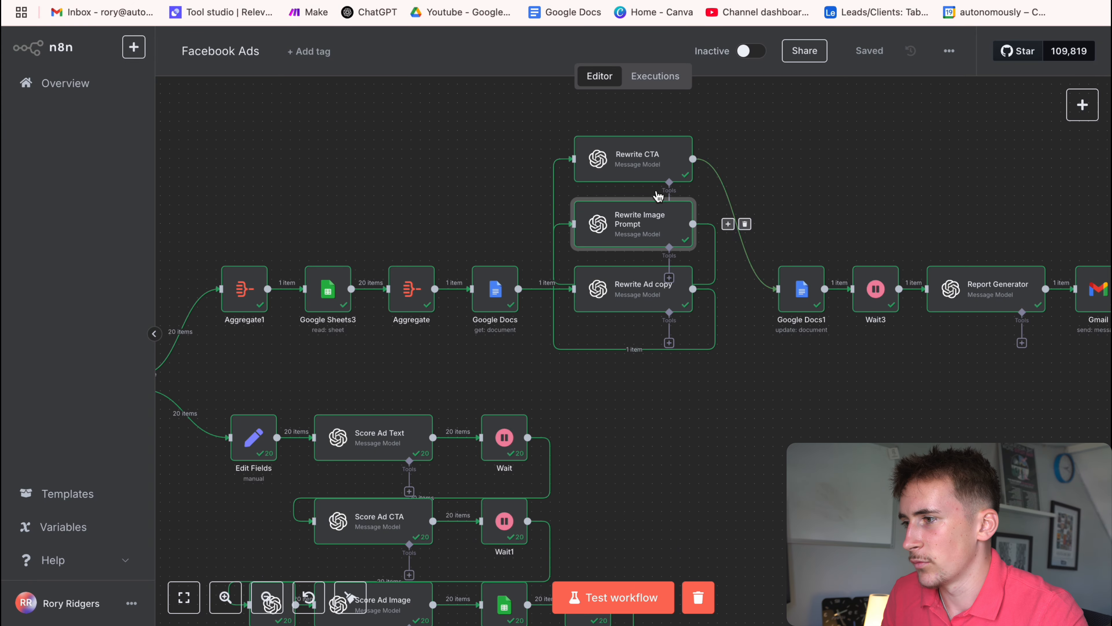
Review the Rewrite CTA node's full prompt and highlight its Aggregate Ad CTA and Google Docs content expressions.
{"action": "double_click", "coordinate": [619, 161]}
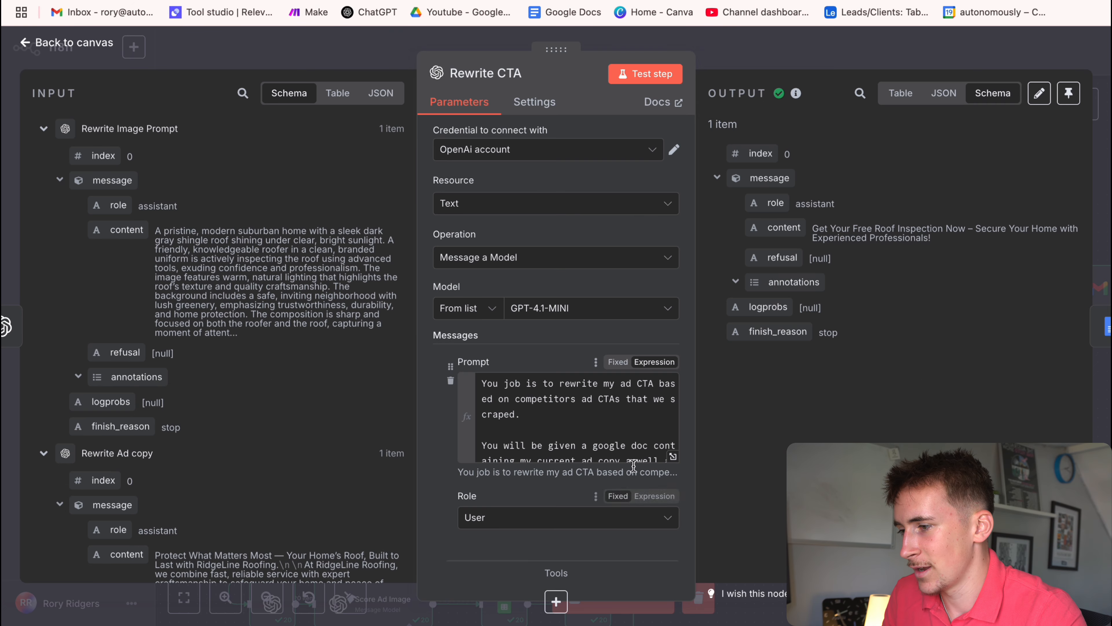
{"action": "left_click", "coordinate": [673, 458]}
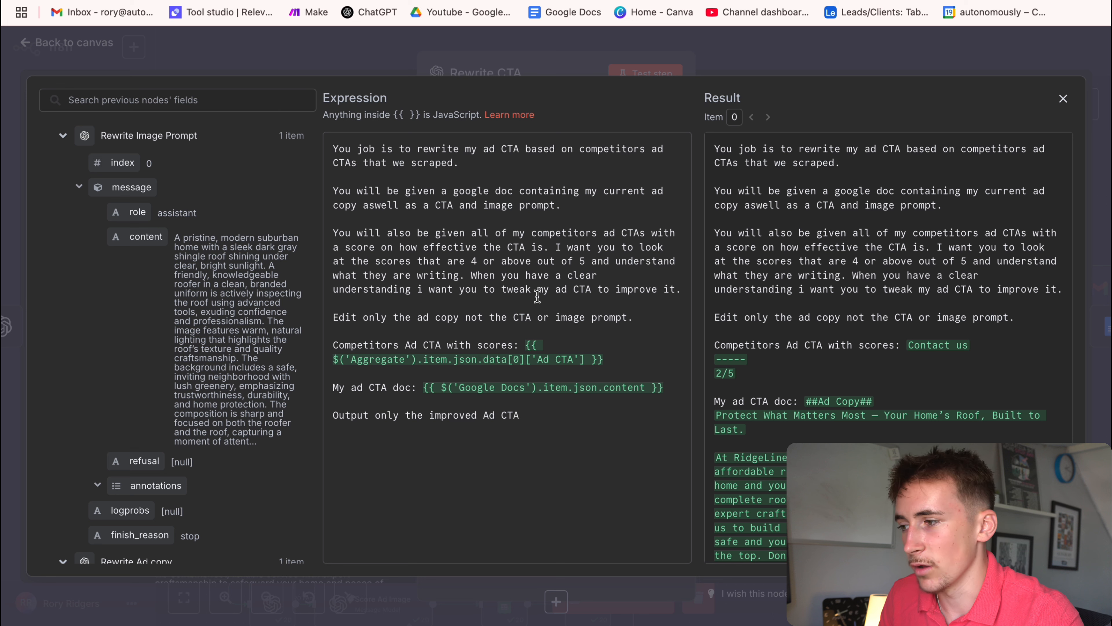
{"action": "left_click", "coordinate": [522, 343]}
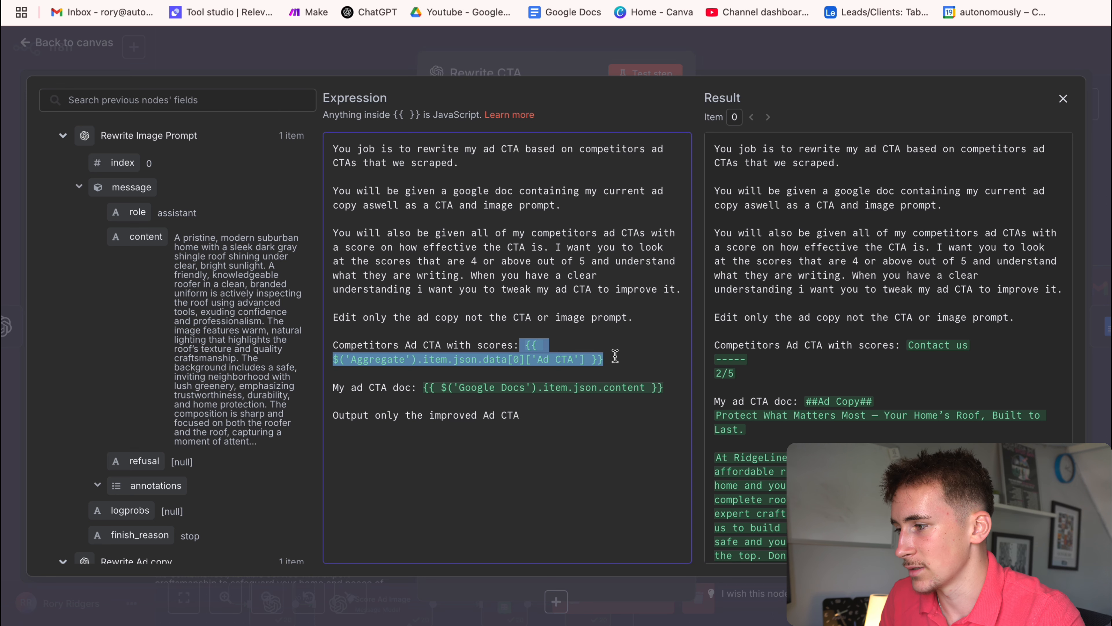
{"action": "mouse_move", "coordinate": [424, 387]}
{"action": "left_mouse_down"}
{"action": "mouse_move", "coordinate": [677, 393]}
{"action": "mouse_move", "coordinate": [416, 387]}
{"action": "left_mouse_up"}
{"action": "left_click", "coordinate": [677, 392]}
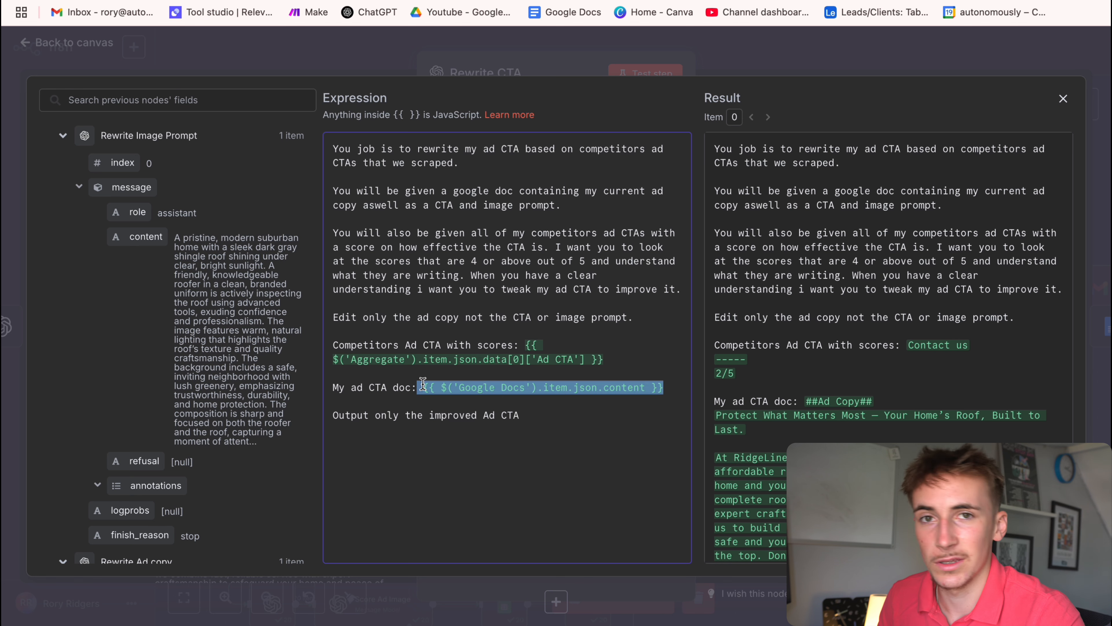
{"action": "left_click", "coordinate": [721, 75]}
{"action": "key", "text": "Escape"}
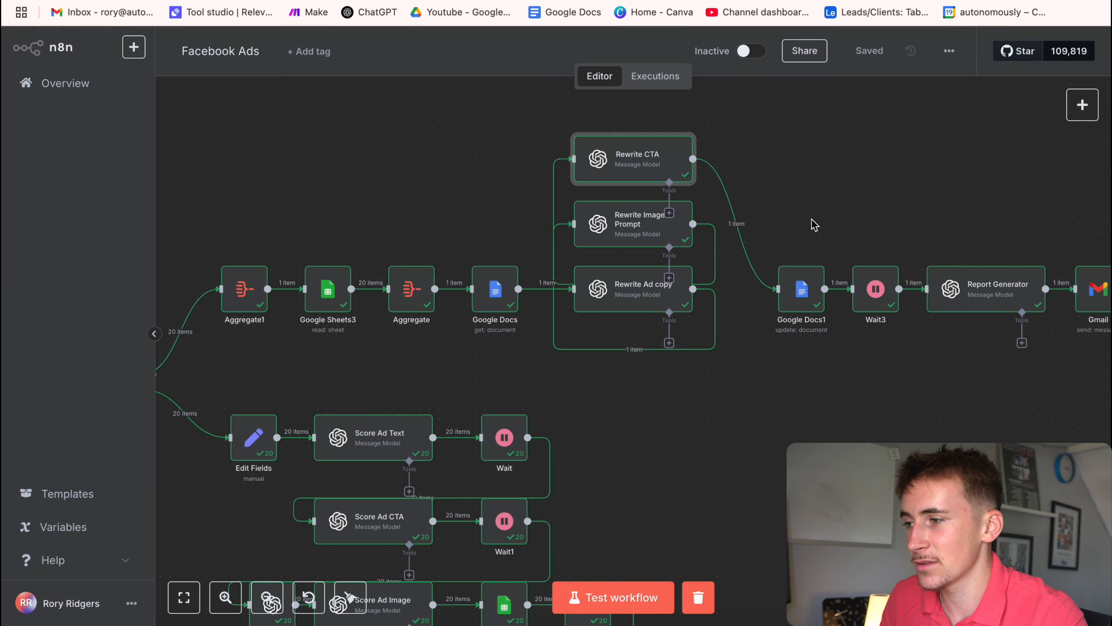
Reopen the Rewrite Ad copy node and highlight the rewritten ad text in its message content output.
{"action": "double_click", "coordinate": [648, 290]}
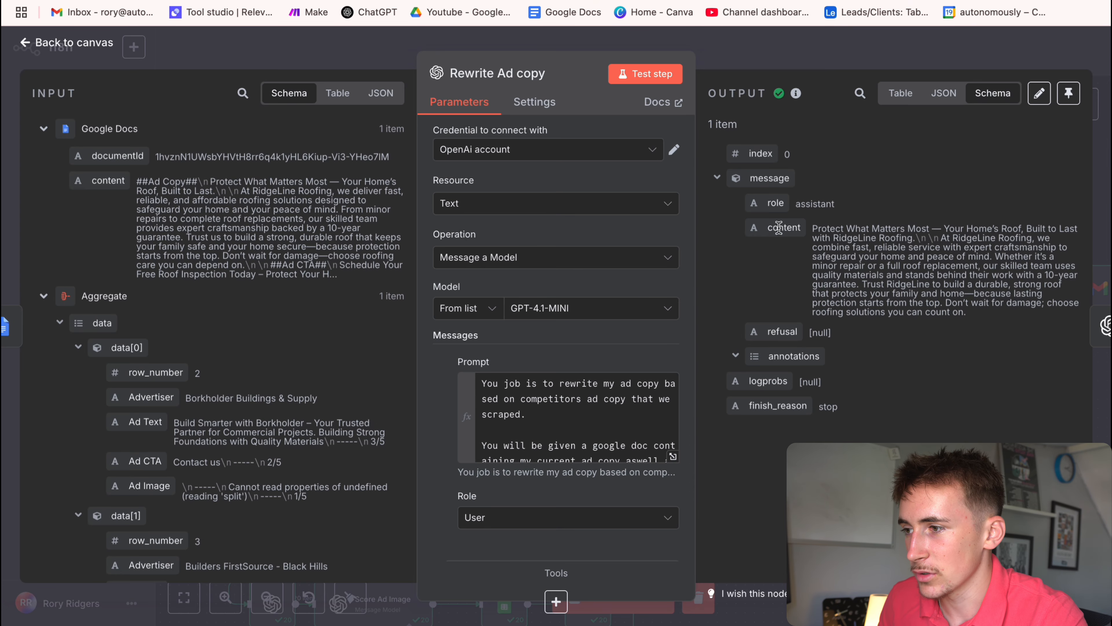
{"action": "left_click_drag", "start_coordinate": [813, 229], "coordinate": [983, 315]}
{"action": "left_click", "coordinate": [878, 62]}
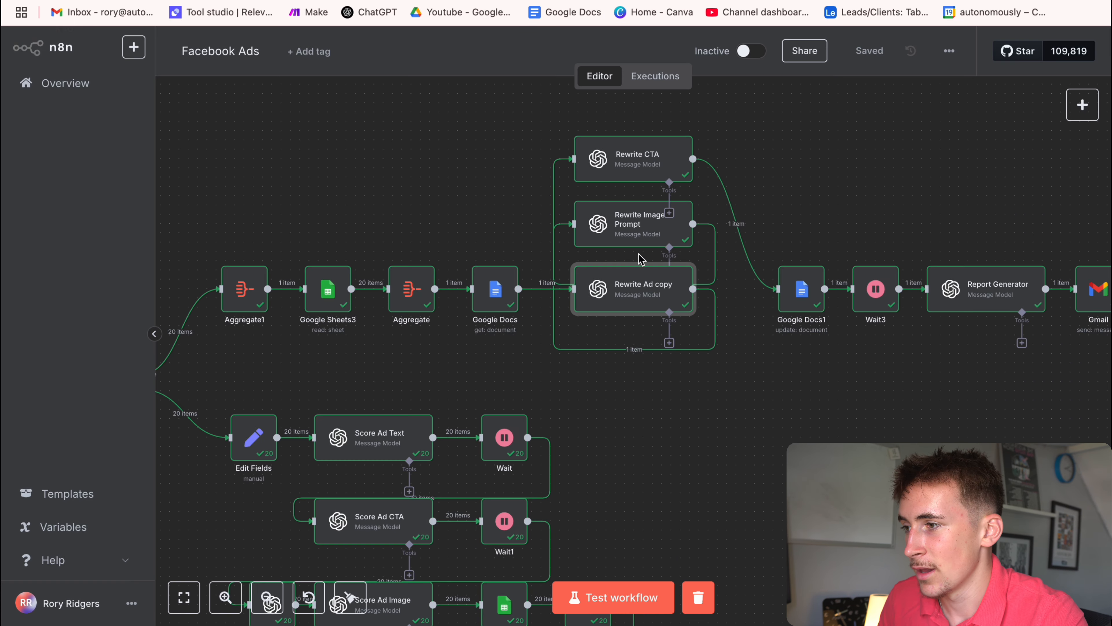
Open the Rewrite Image Prompt node and highlight the rewritten image prompt in its message content output.
{"action": "double_click", "coordinate": [614, 232]}
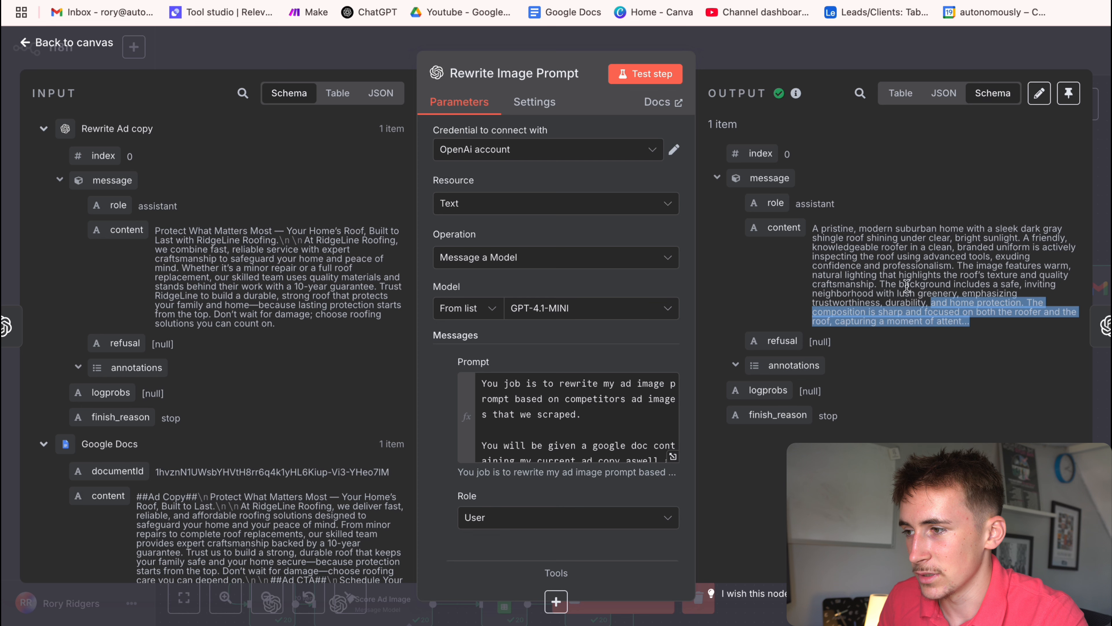
{"action": "left_click_drag", "start_coordinate": [998, 329], "coordinate": [817, 226]}
{"action": "left_click", "coordinate": [832, 86]}
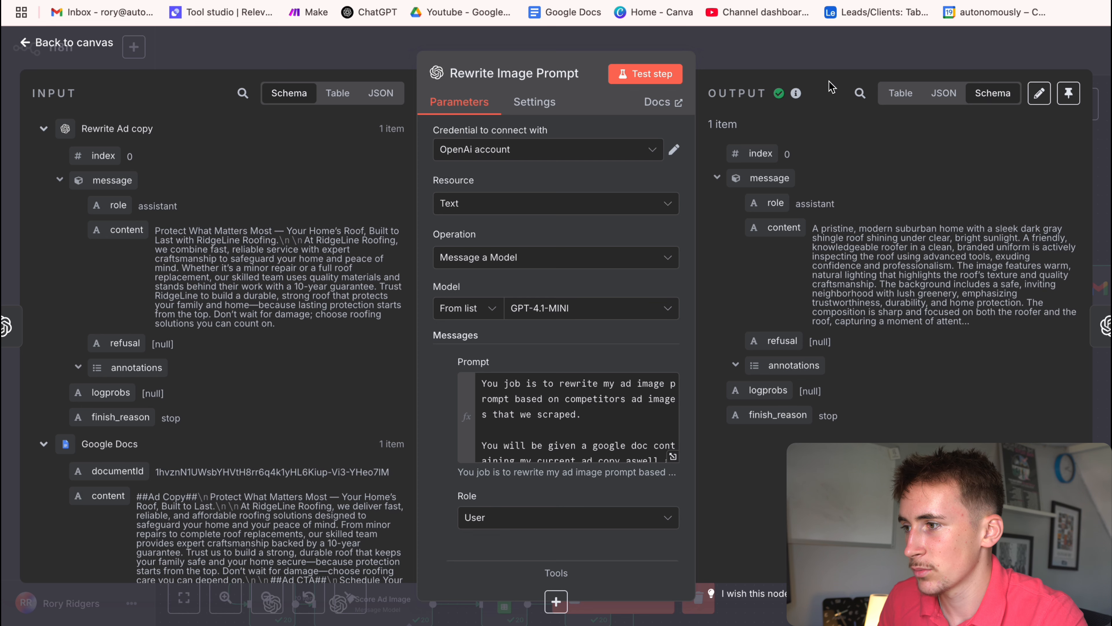
{"action": "left_click", "coordinate": [748, 61]}
Open the Rewrite CTA node and highlight the rewritten call to action in its message content output.
{"action": "double_click", "coordinate": [626, 154]}
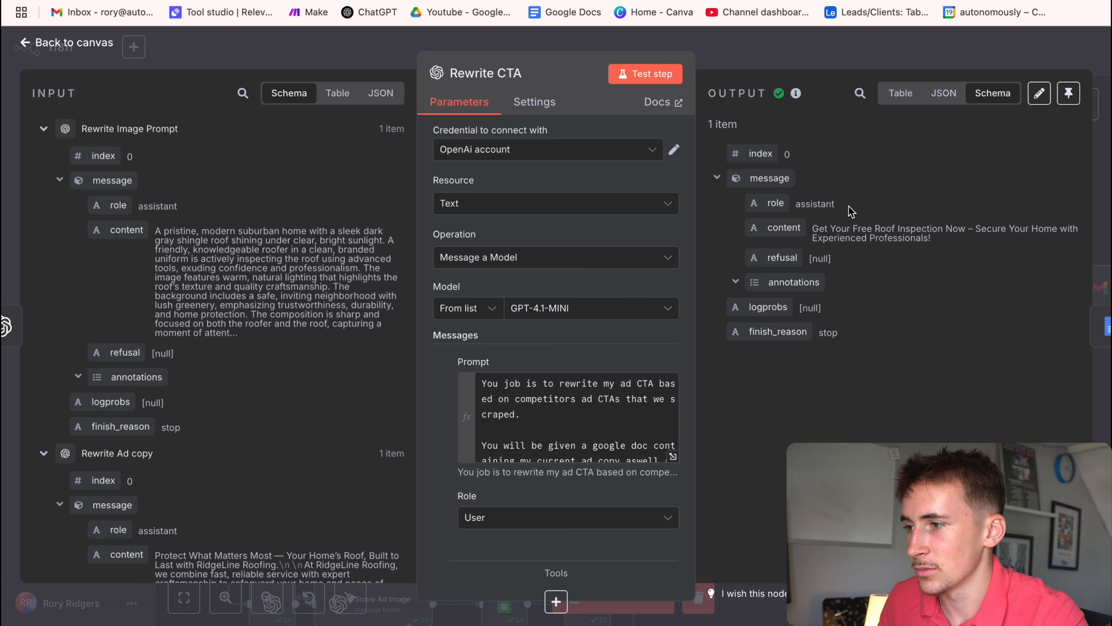
{"action": "left_click_drag", "start_coordinate": [817, 228], "coordinate": [931, 239]}
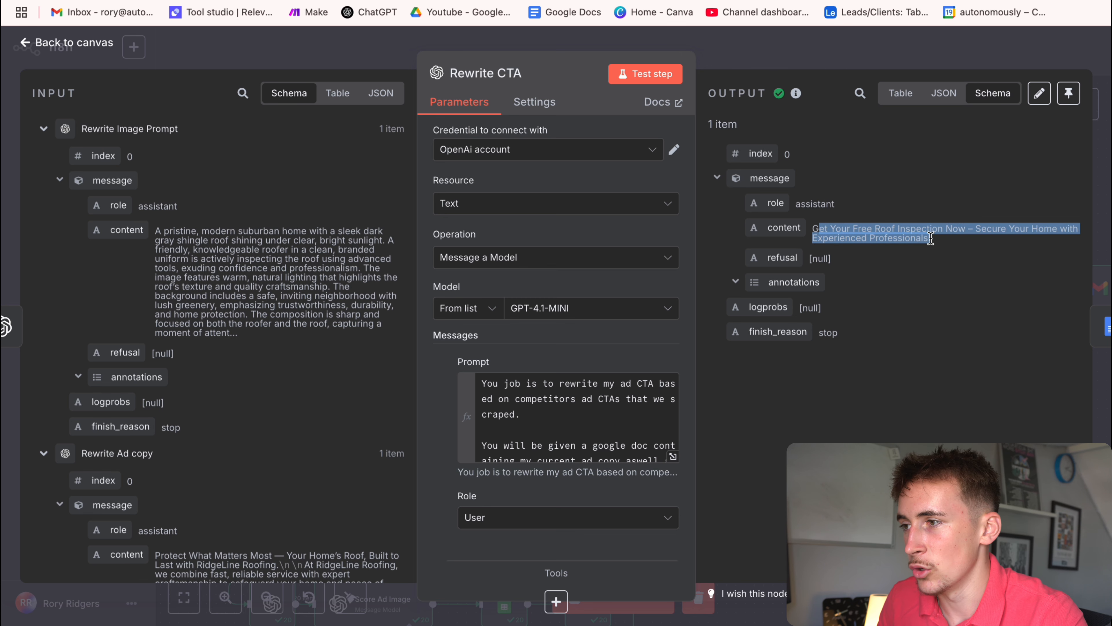
{"action": "left_click", "coordinate": [802, 45]}
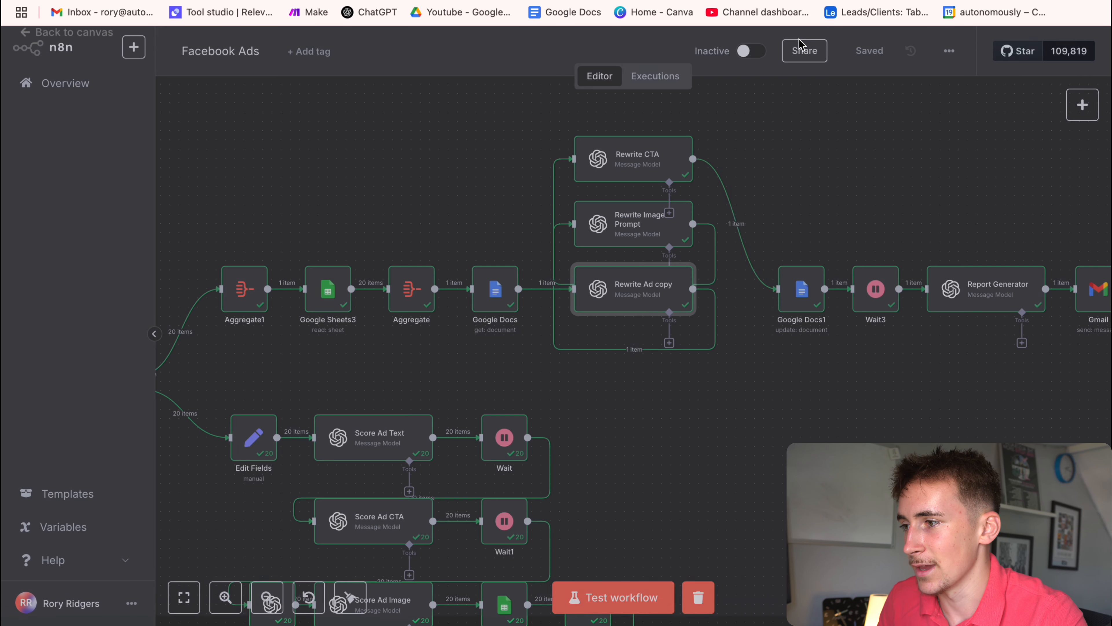
Open the Google Docs1 node and review its document Update operation and Find and Replace Text action.
{"action": "double_click", "coordinate": [800, 304]}
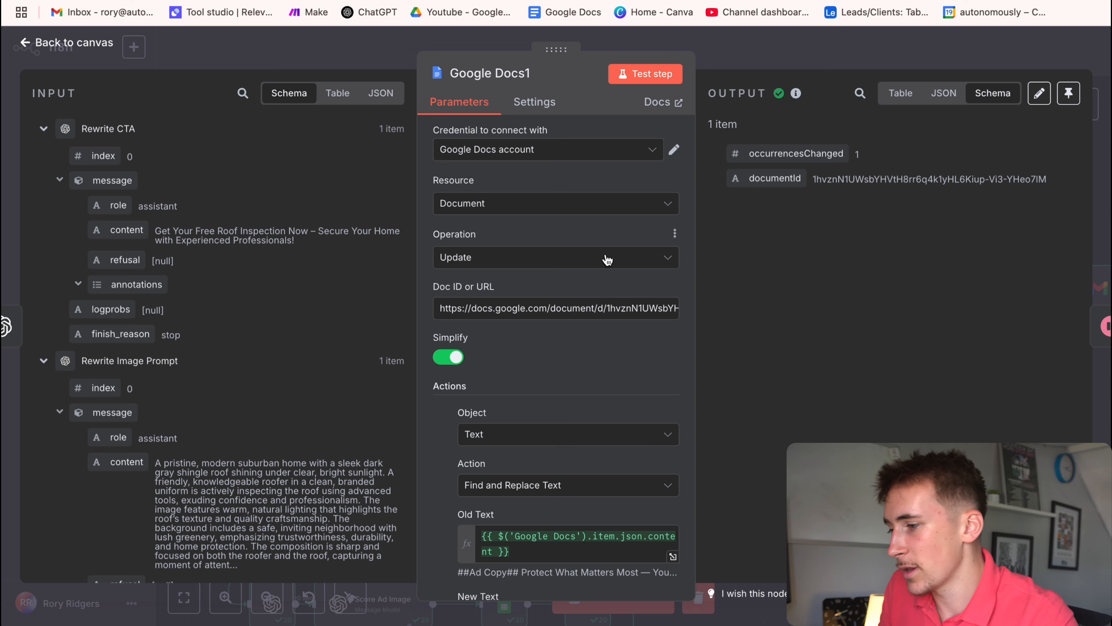
{"action": "scroll", "coordinate": [607, 259], "scroll_direction": "down", "scroll_amount": 6}
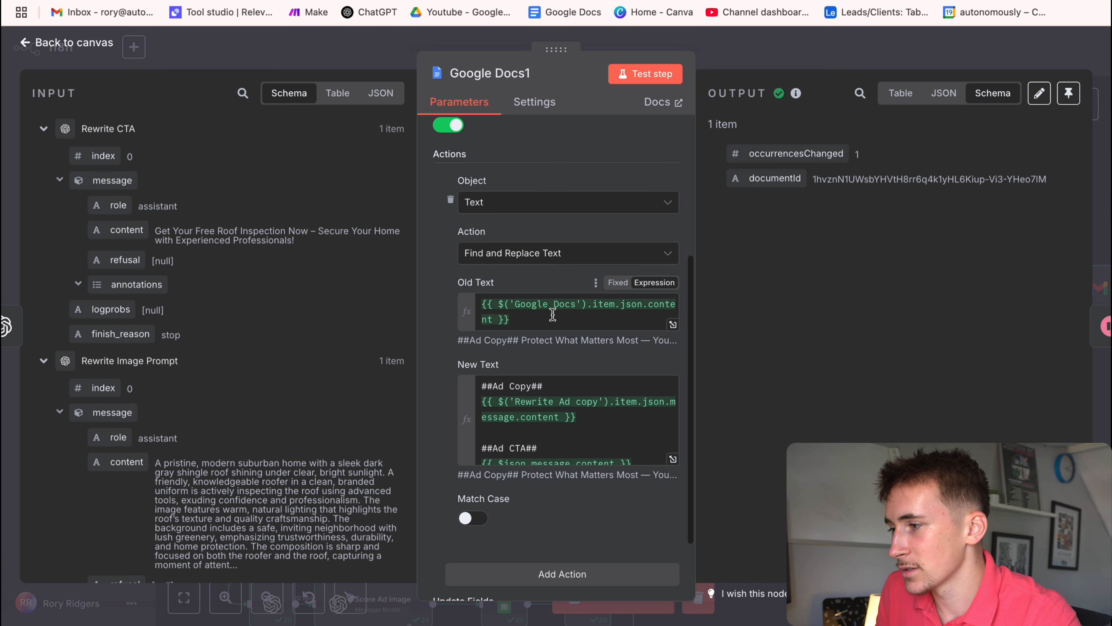
{"action": "scroll", "coordinate": [583, 312], "scroll_direction": "up", "scroll_amount": 6}
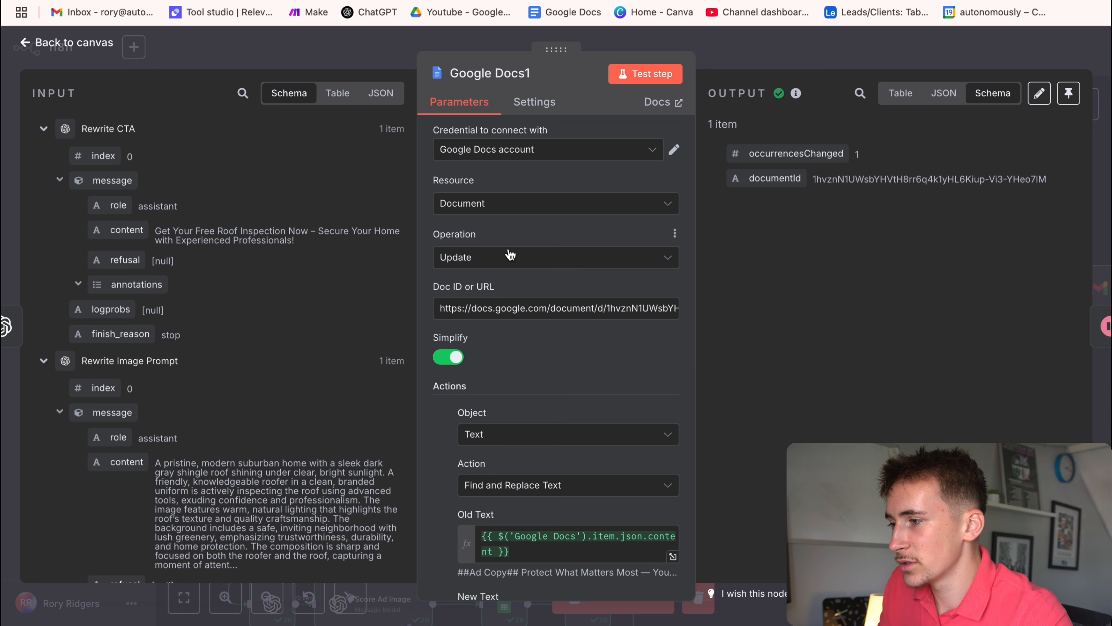
{"action": "scroll", "coordinate": [514, 316], "scroll_direction": "down", "scroll_amount": 3}
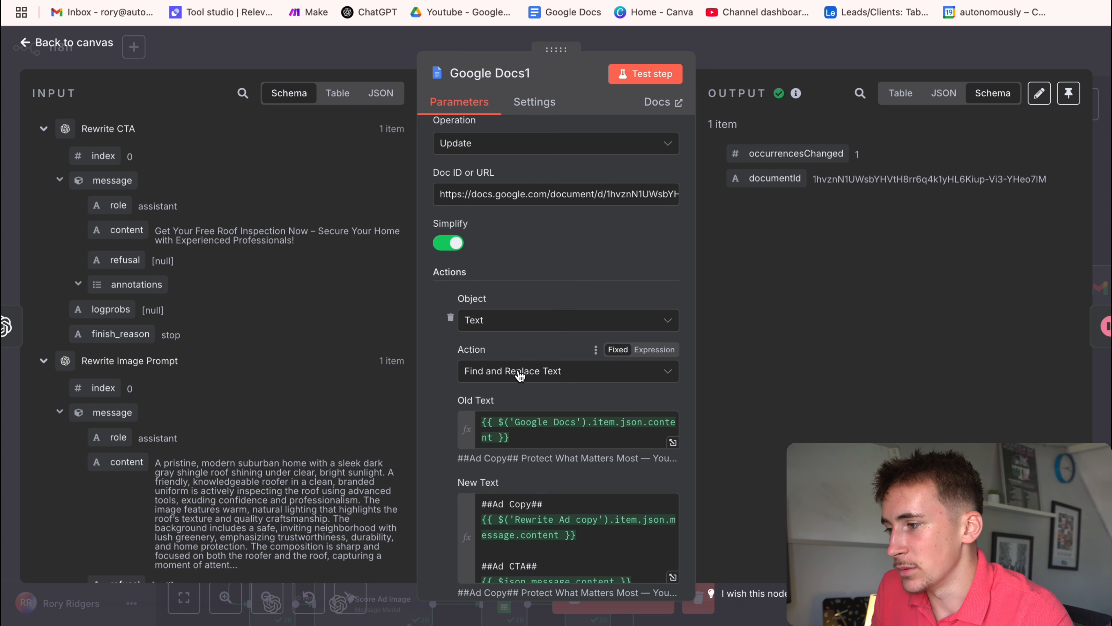
{"action": "left_click", "coordinate": [519, 373]}
{"action": "left_click", "coordinate": [532, 351]}
{"action": "scroll", "coordinate": [509, 350], "scroll_direction": "down", "scroll_amount": 2}
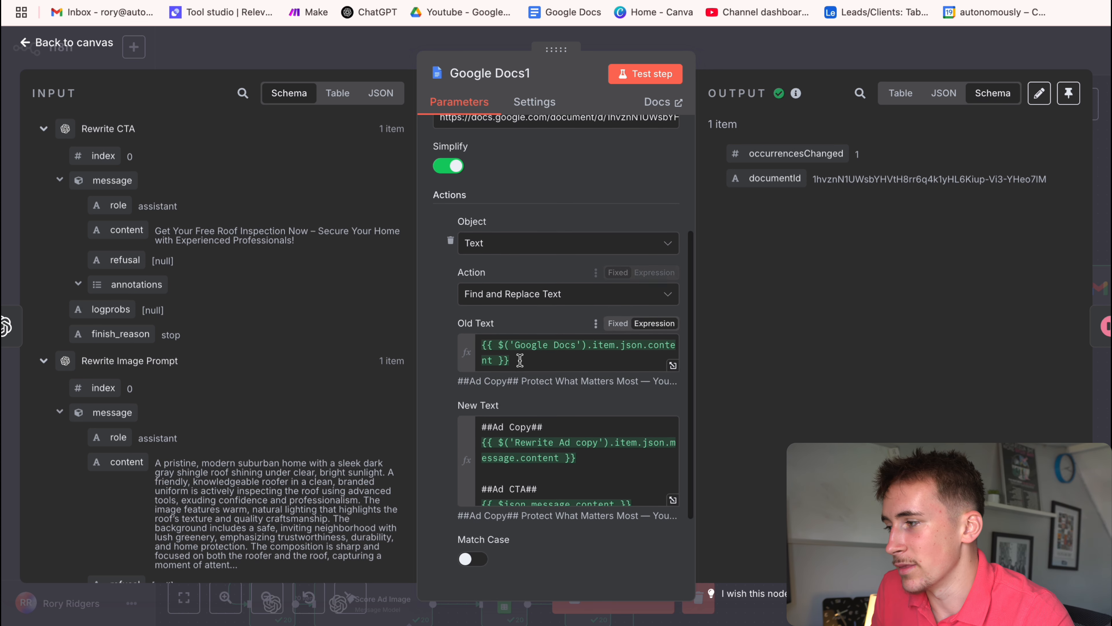
Inspect the Old Text expression in Google Docs1 and locate its source, the Google Docs content field, in the input data.
{"action": "left_click", "coordinate": [520, 360]}
{"action": "scroll", "coordinate": [330, 333], "scroll_direction": "down", "scroll_amount": 15}
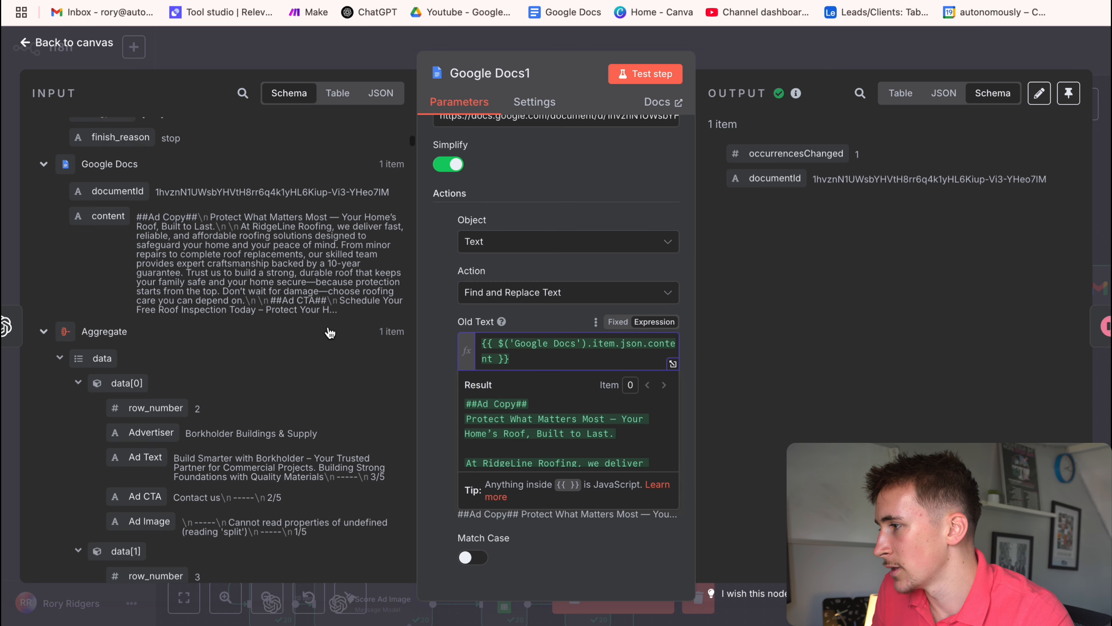
{"action": "scroll", "coordinate": [330, 333], "scroll_direction": "up", "scroll_amount": 5}
{"action": "scroll", "coordinate": [262, 307], "scroll_direction": "down", "scroll_amount": 3}
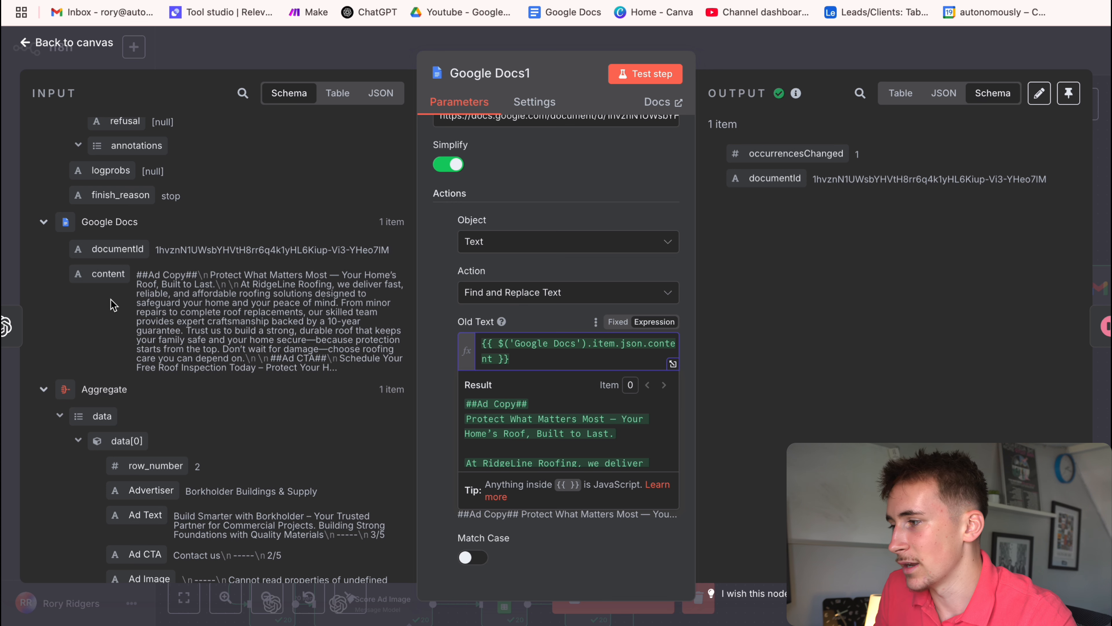
{"action": "left_click", "coordinate": [437, 344]}
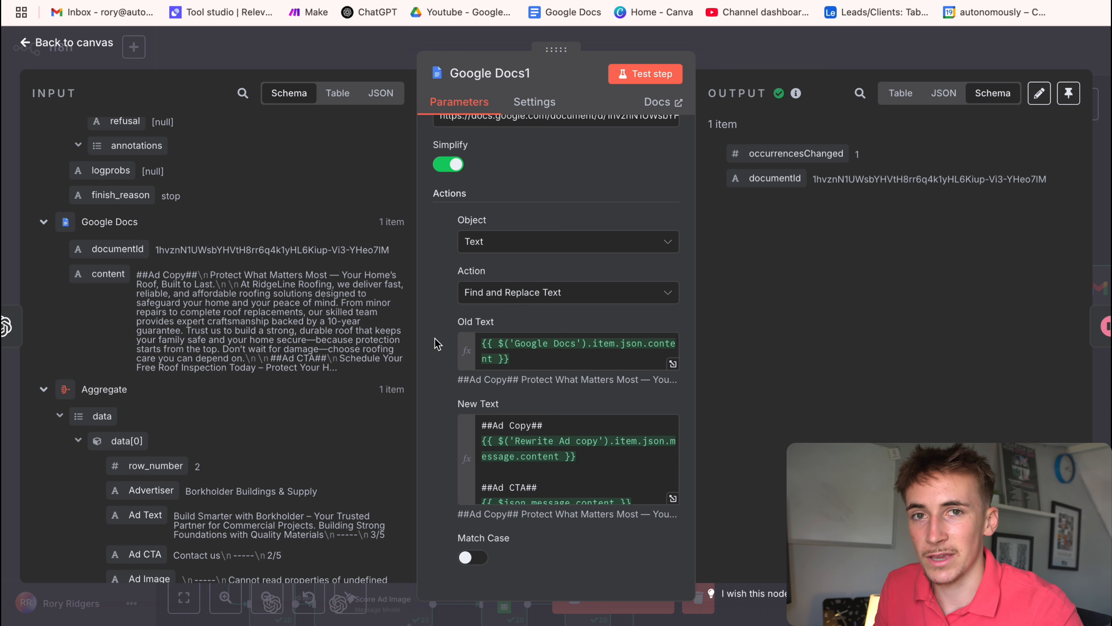
Review the New Text expression in Google Docs1 through its Ad Copy, Ad CTA and Image prompt sections.
{"action": "scroll", "coordinate": [460, 351], "scroll_direction": "down", "scroll_amount": 1}
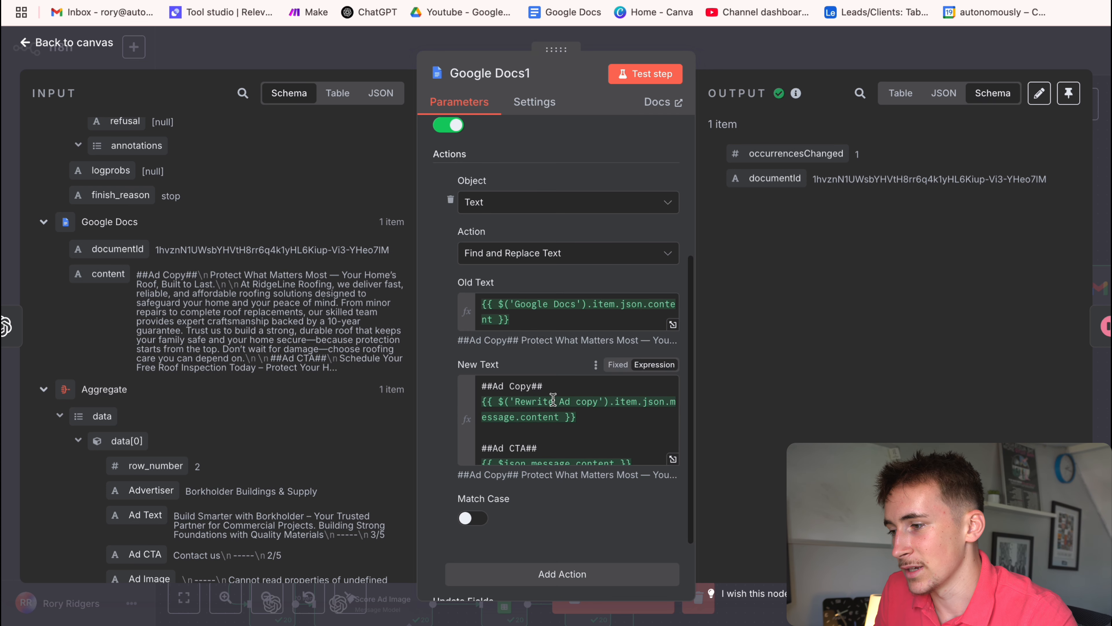
{"action": "scroll", "coordinate": [554, 398], "scroll_direction": "down", "scroll_amount": 2}
{"action": "scroll", "coordinate": [554, 397], "scroll_direction": "up", "scroll_amount": 2}
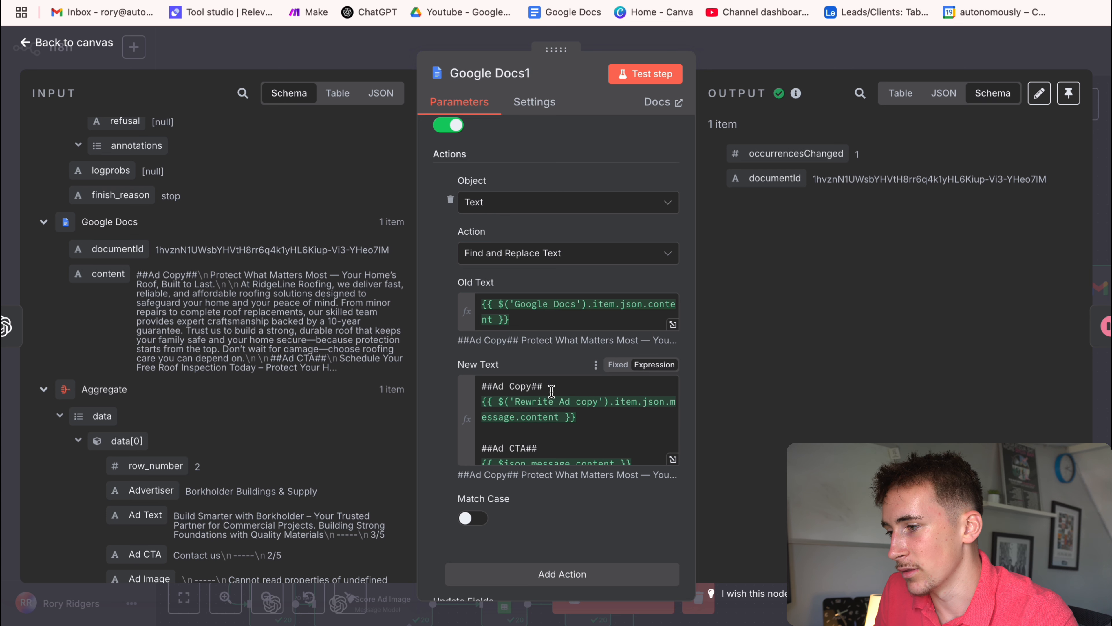
{"action": "scroll", "coordinate": [577, 409], "scroll_direction": "down", "scroll_amount": 2}
{"action": "left_click", "coordinate": [581, 408]}
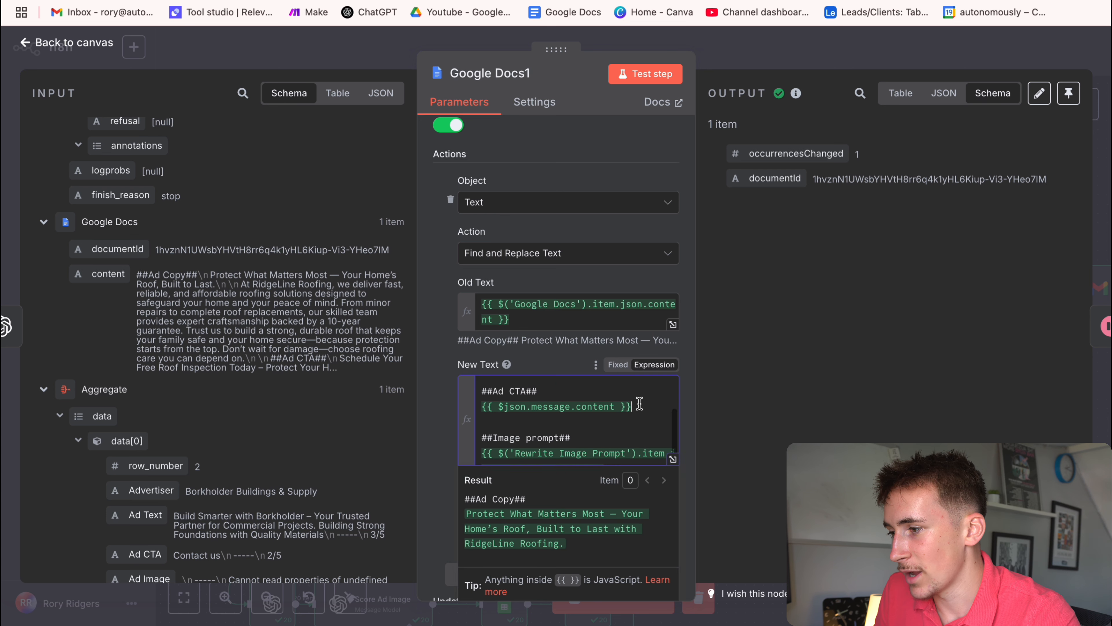
{"action": "scroll", "coordinate": [598, 409], "scroll_direction": "down", "scroll_amount": 1}
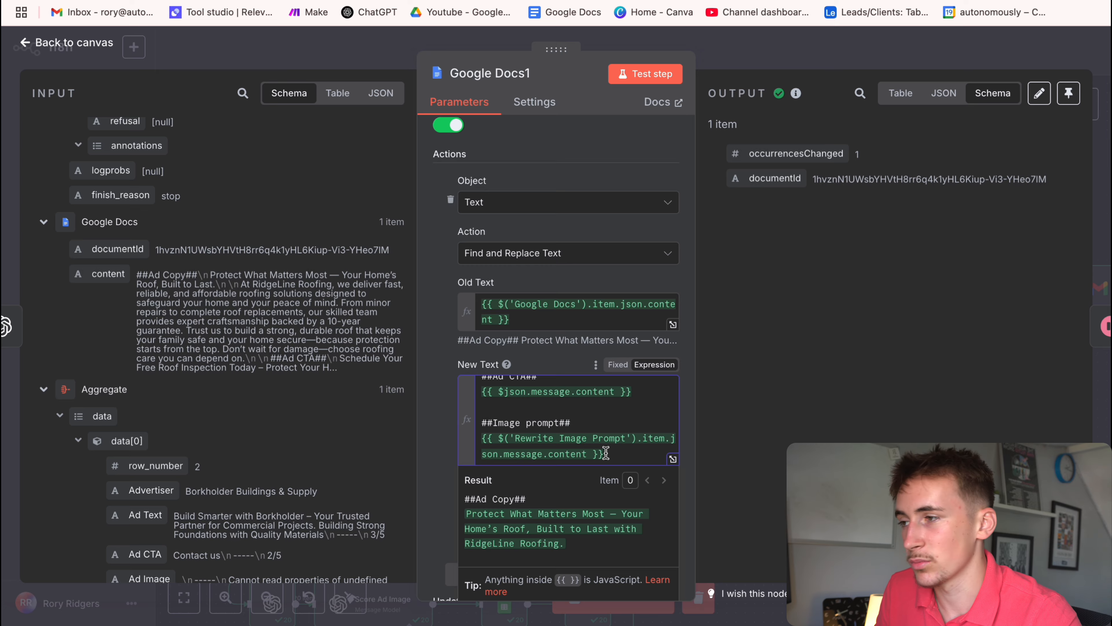
{"action": "left_click", "coordinate": [673, 39]}
Review the Report Generator node's full prompt and highlight its new ad CTA and new ad image prompt expressions.
{"action": "left_click_drag", "start_coordinate": [961, 362], "coordinate": [594, 366]}
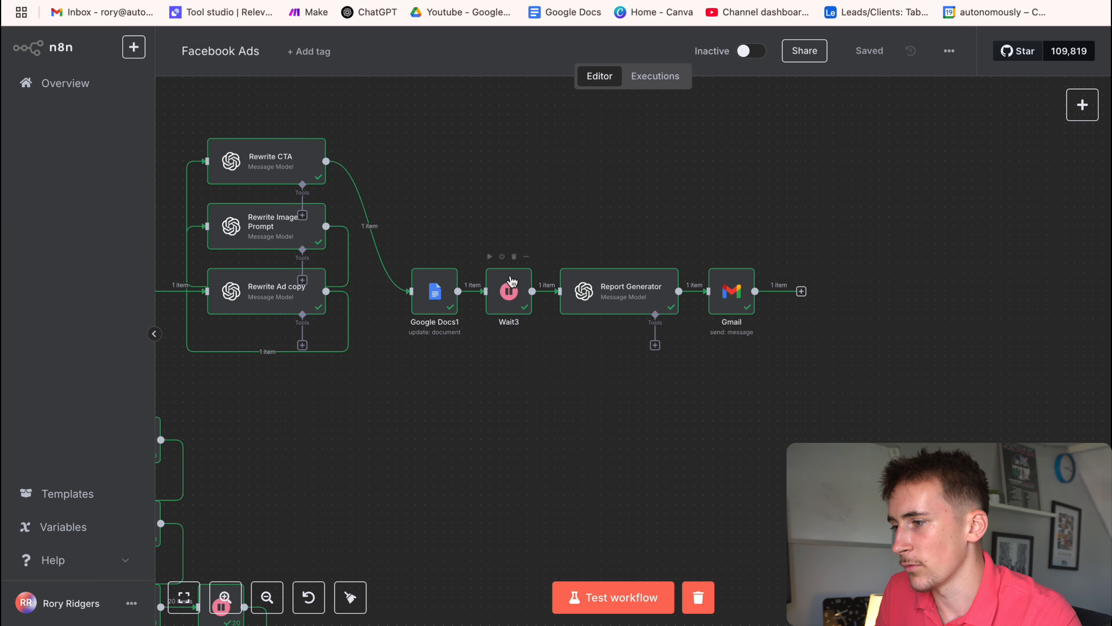
{"action": "double_click", "coordinate": [585, 299]}
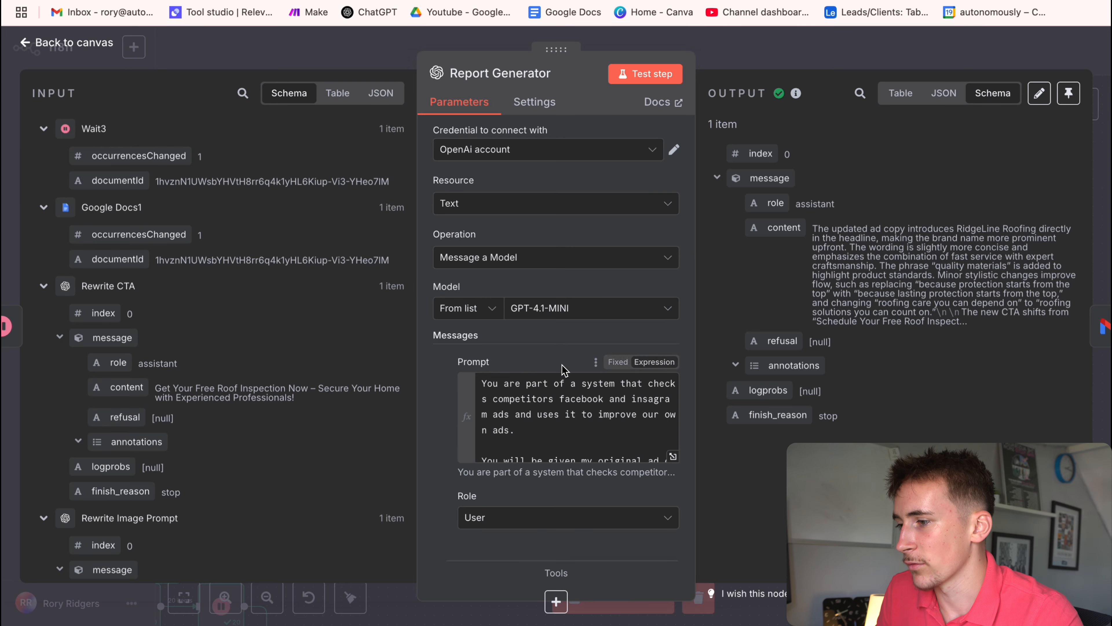
{"action": "left_click", "coordinate": [673, 458]}
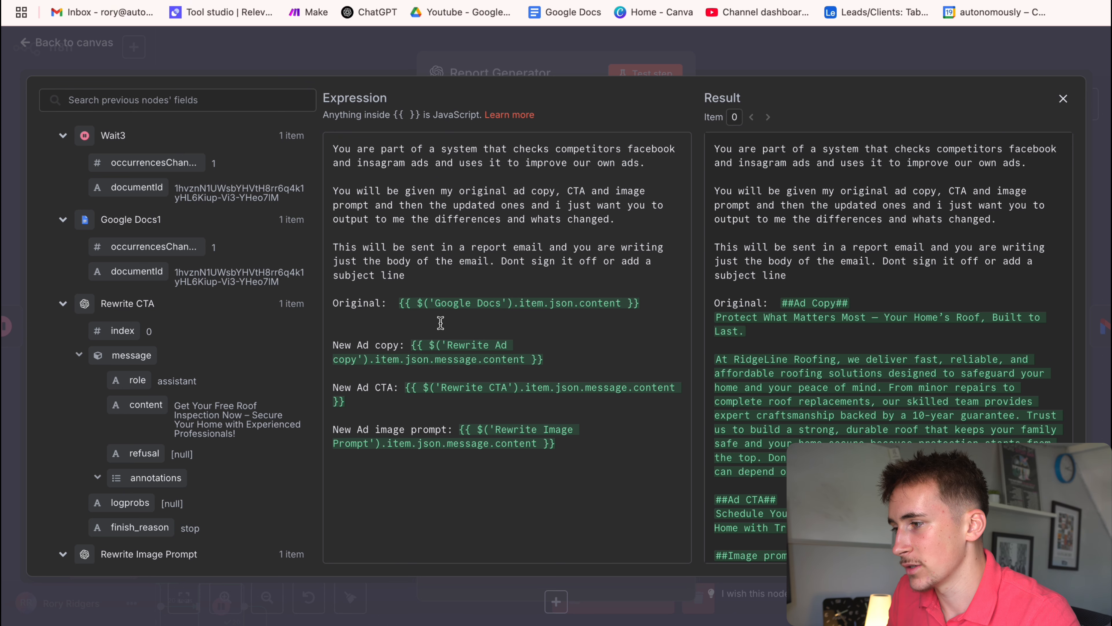
{"action": "left_click", "coordinate": [528, 351]}
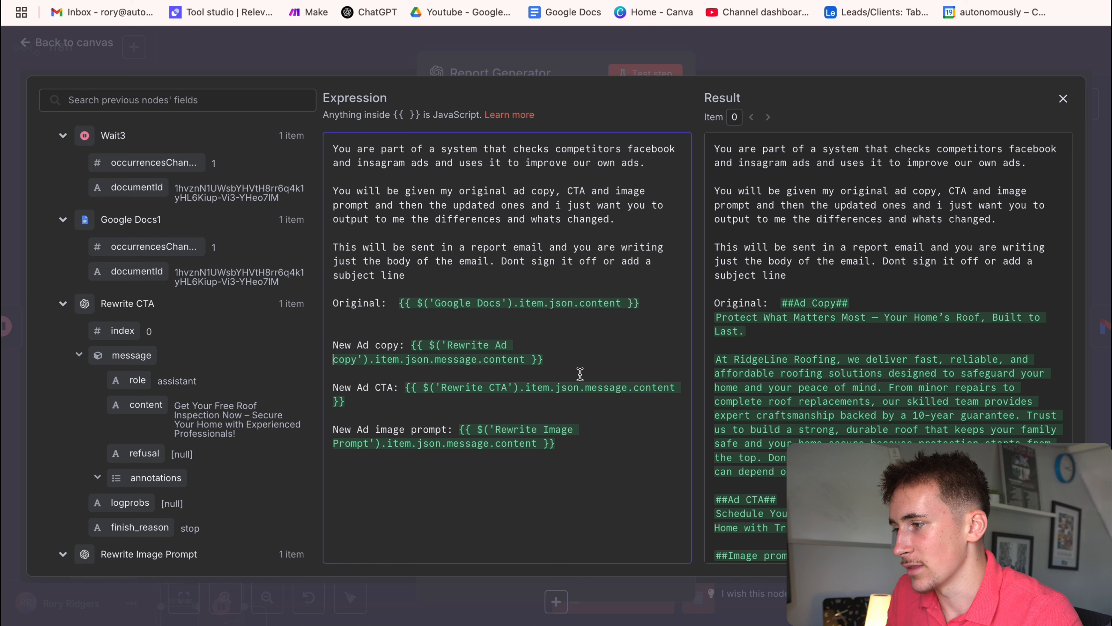
{"action": "left_click", "coordinate": [620, 419]}
{"action": "left_click_drag", "start_coordinate": [376, 398], "coordinate": [392, 377]}
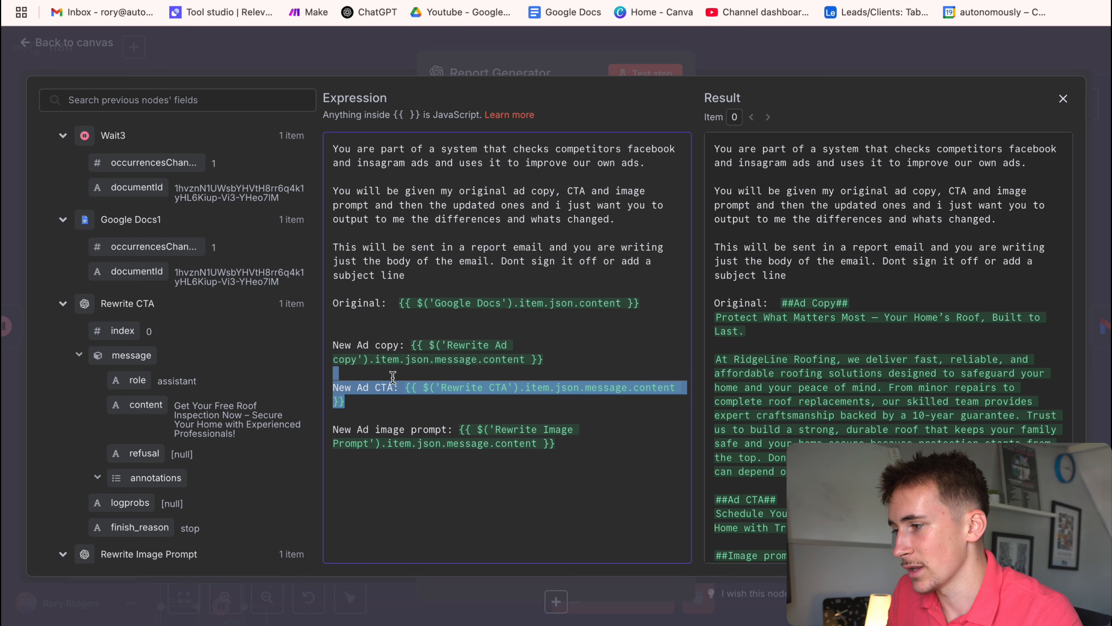
{"action": "left_click_drag", "start_coordinate": [618, 499], "coordinate": [465, 429]}
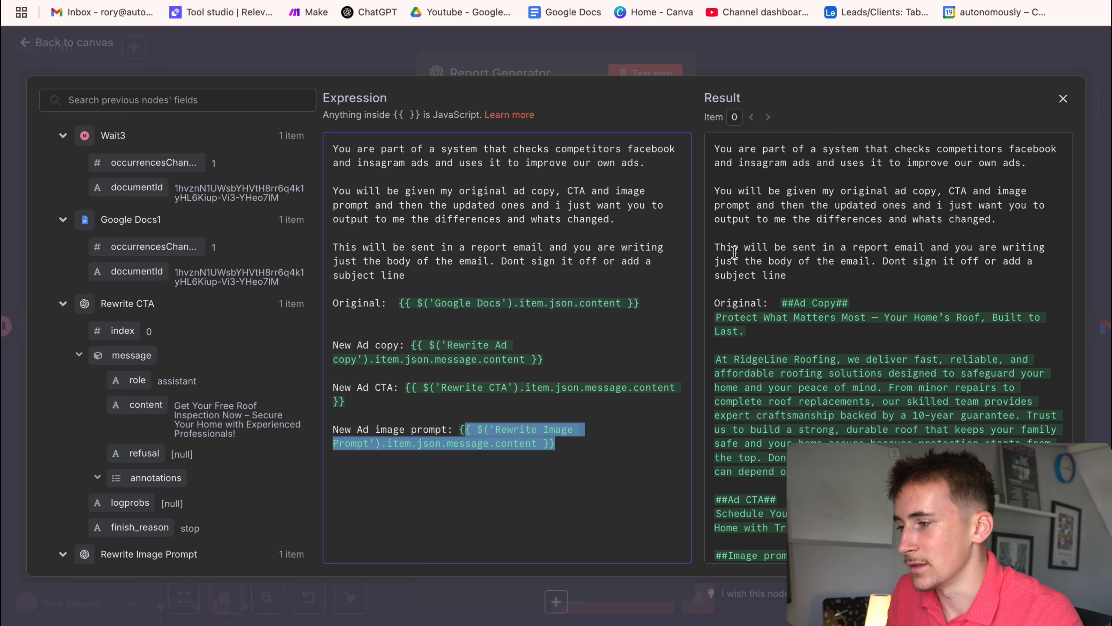
{"action": "left_click", "coordinate": [741, 66]}
Highlight the generated report text in the Report Generator's message content output, then return to the canvas.
{"action": "left_click_drag", "start_coordinate": [986, 320], "coordinate": [848, 230]}
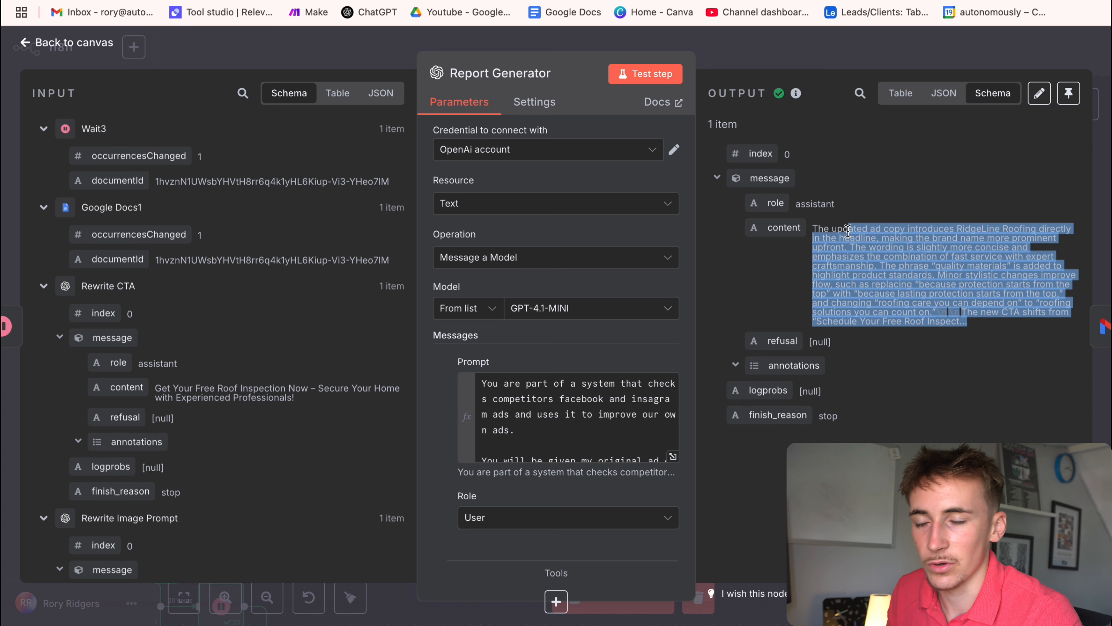
{"action": "left_click", "coordinate": [770, 275]}
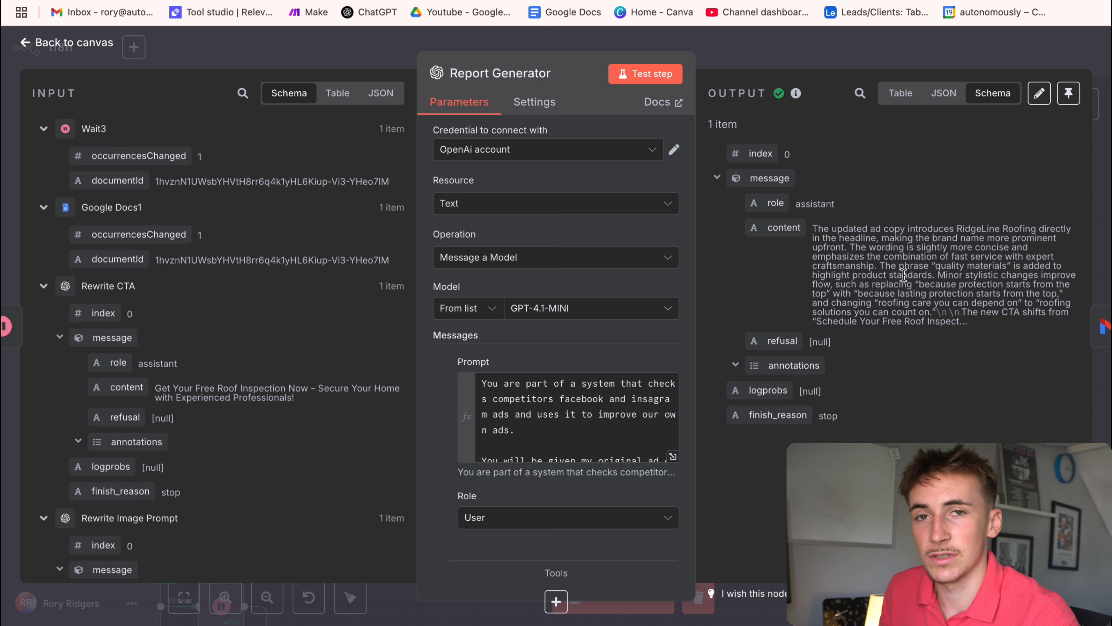
{"action": "left_click", "coordinate": [862, 57]}
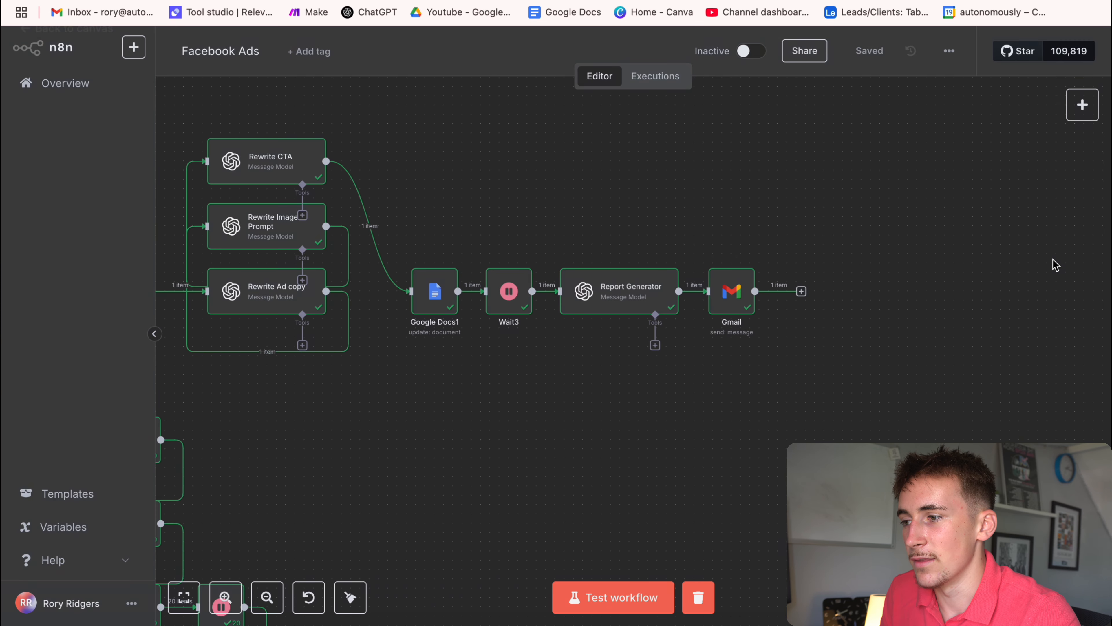
Review the Gmail node's send settings and message content expression, then return to an overview of the workflow from its Schedule Trigger.
{"action": "double_click", "coordinate": [728, 310]}
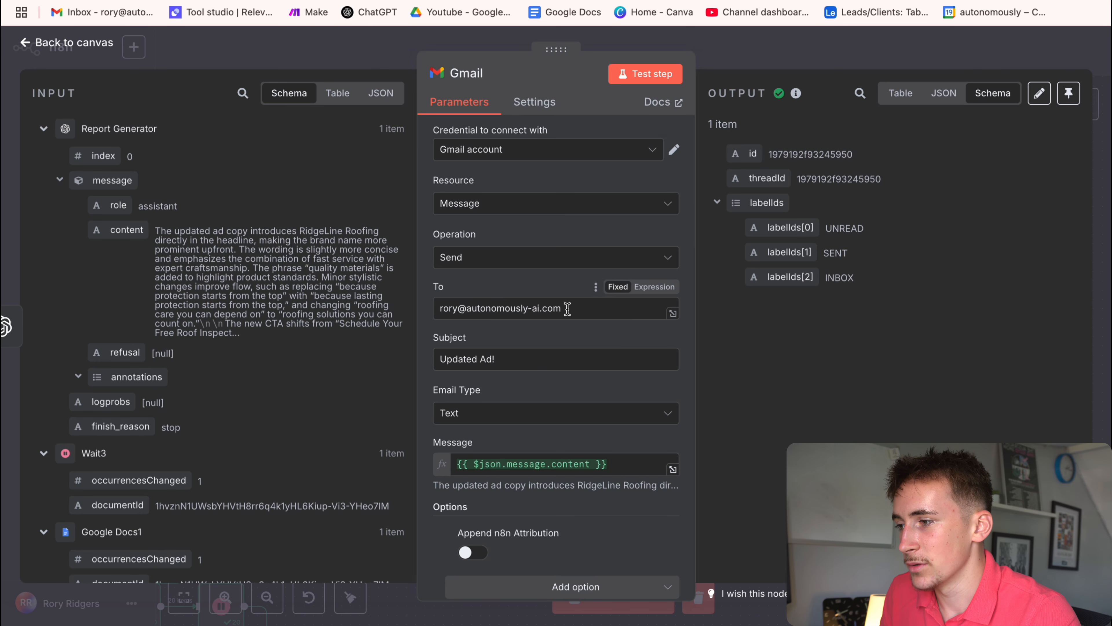
{"action": "scroll", "coordinate": [569, 307], "scroll_direction": "down", "scroll_amount": 1}
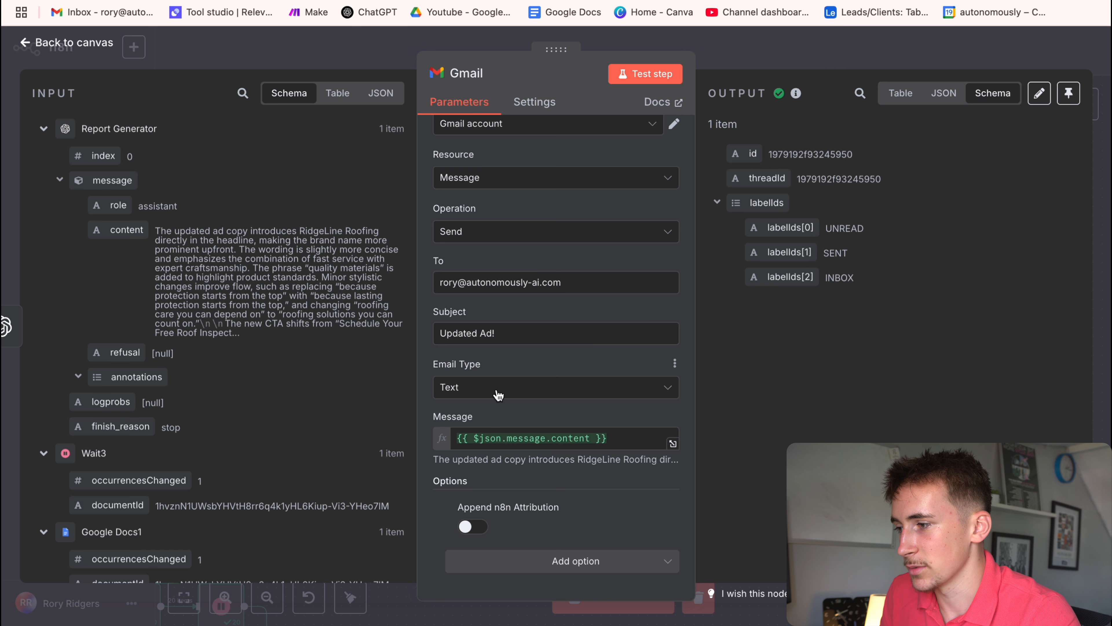
{"action": "left_click", "coordinate": [632, 439]}
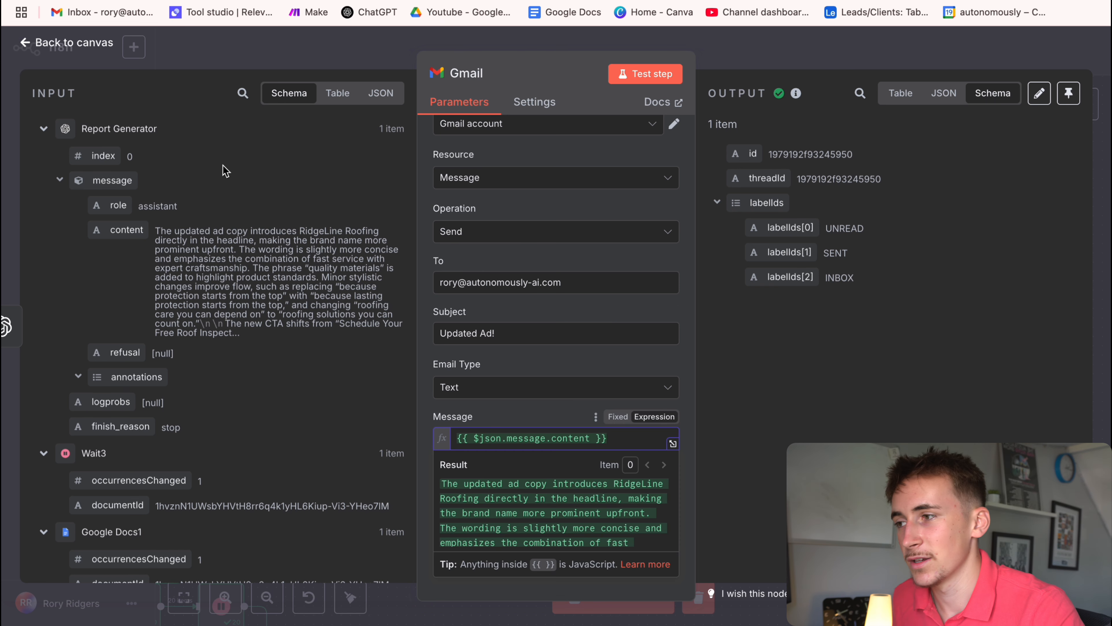
{"action": "left_click", "coordinate": [750, 53]}
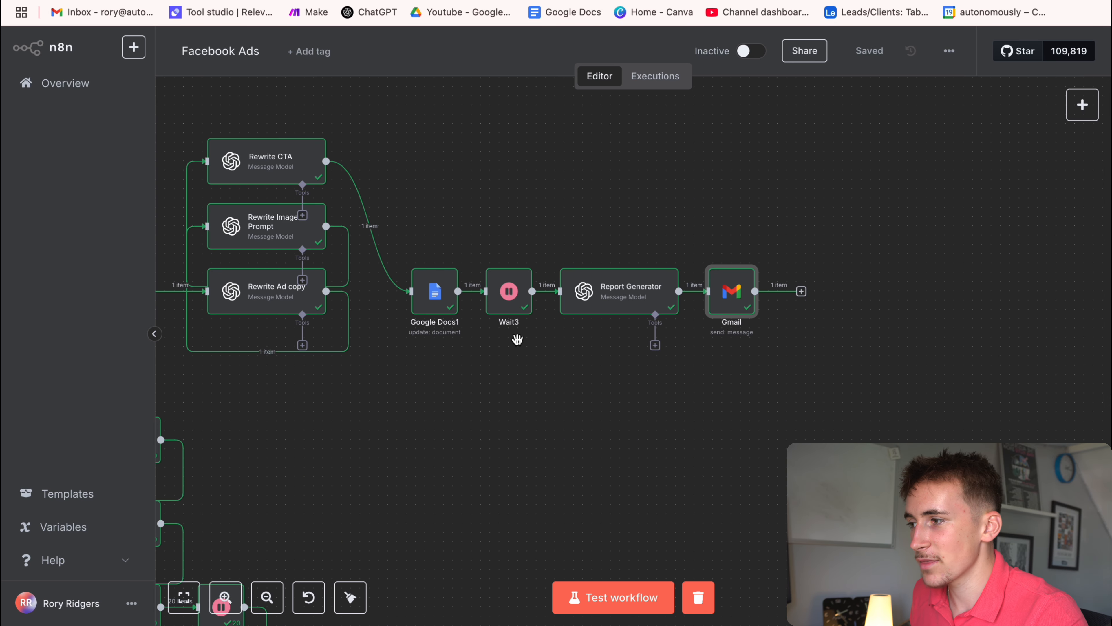
{"action": "left_click", "coordinate": [267, 607]}
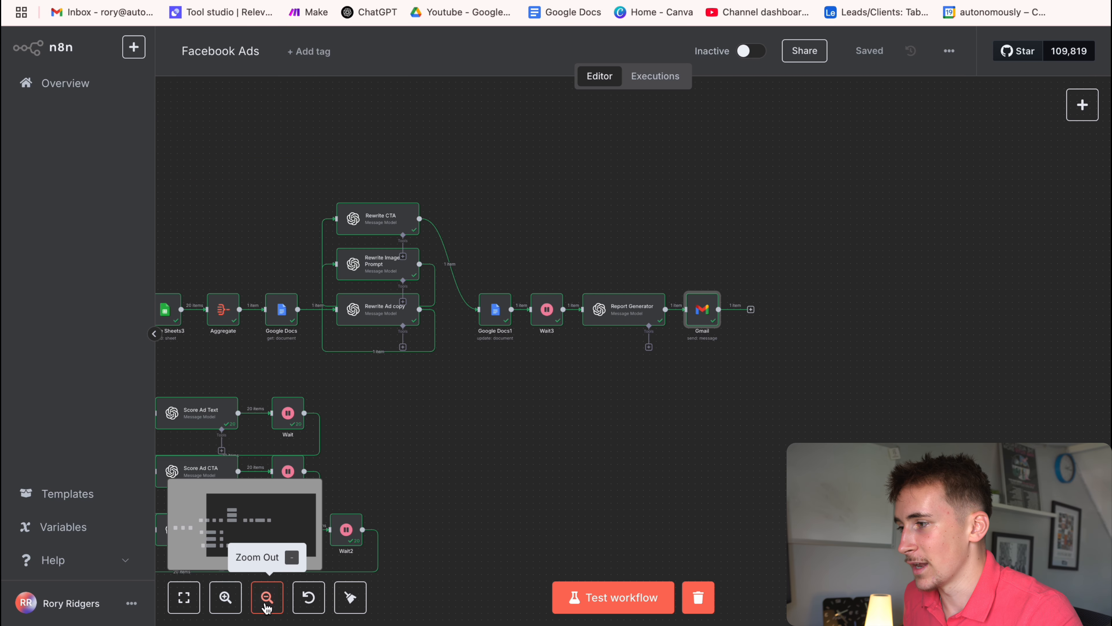
{"action": "left_click_drag", "start_coordinate": [549, 378], "coordinate": [974, 333]}
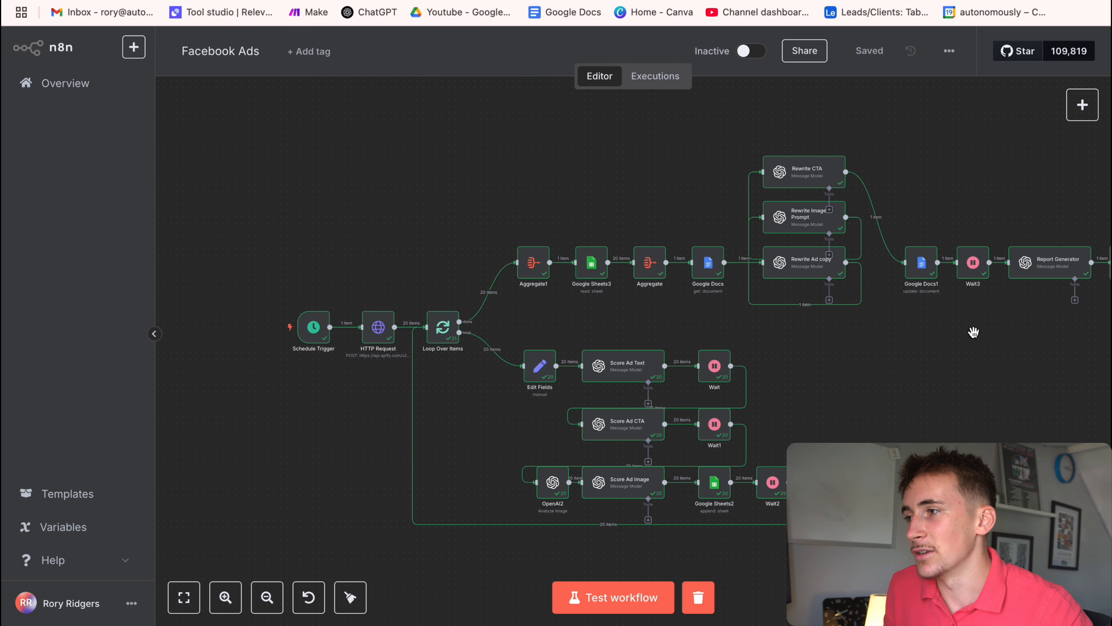